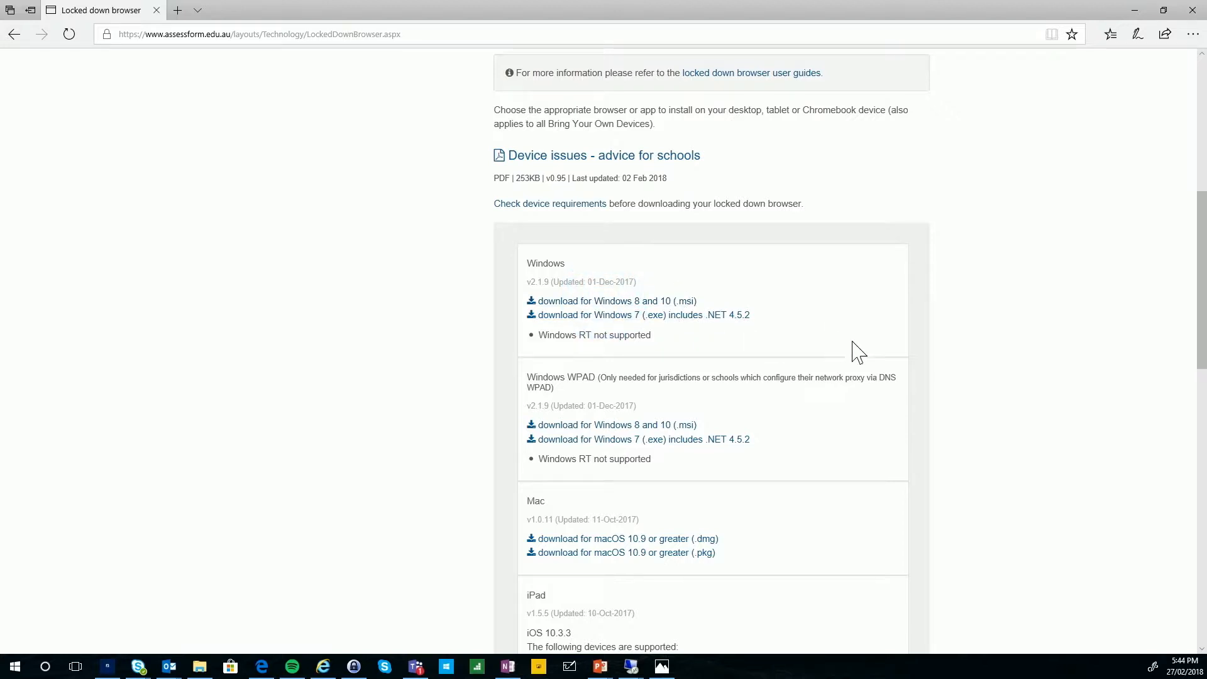
On emspt-w10, run the NAPLockedDownBrowser installer, accept the licence, and install it
mouse_move(632, 672)
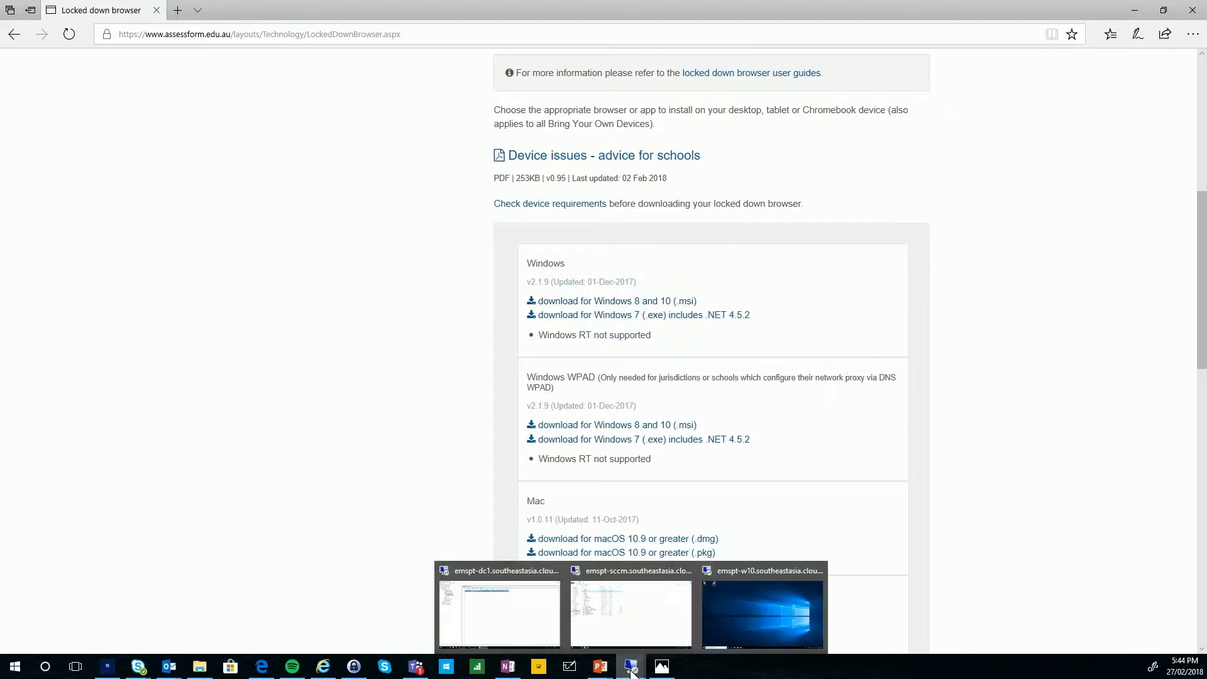
left_click(739, 598)
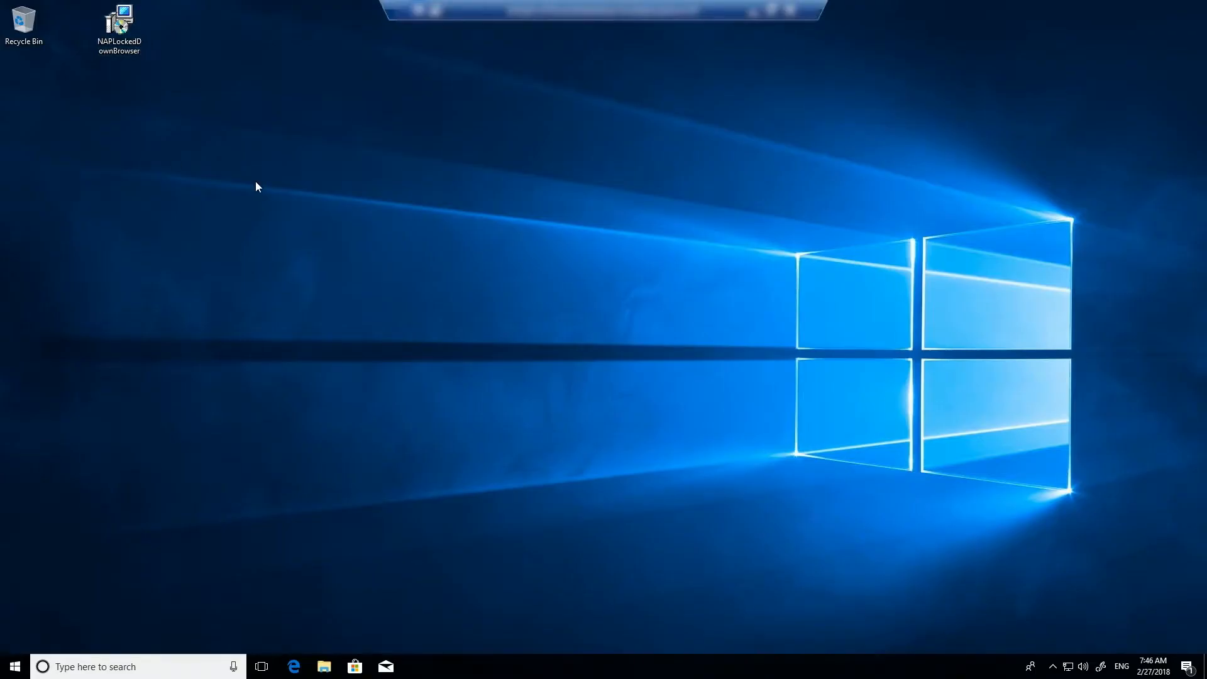
double_click(114, 28)
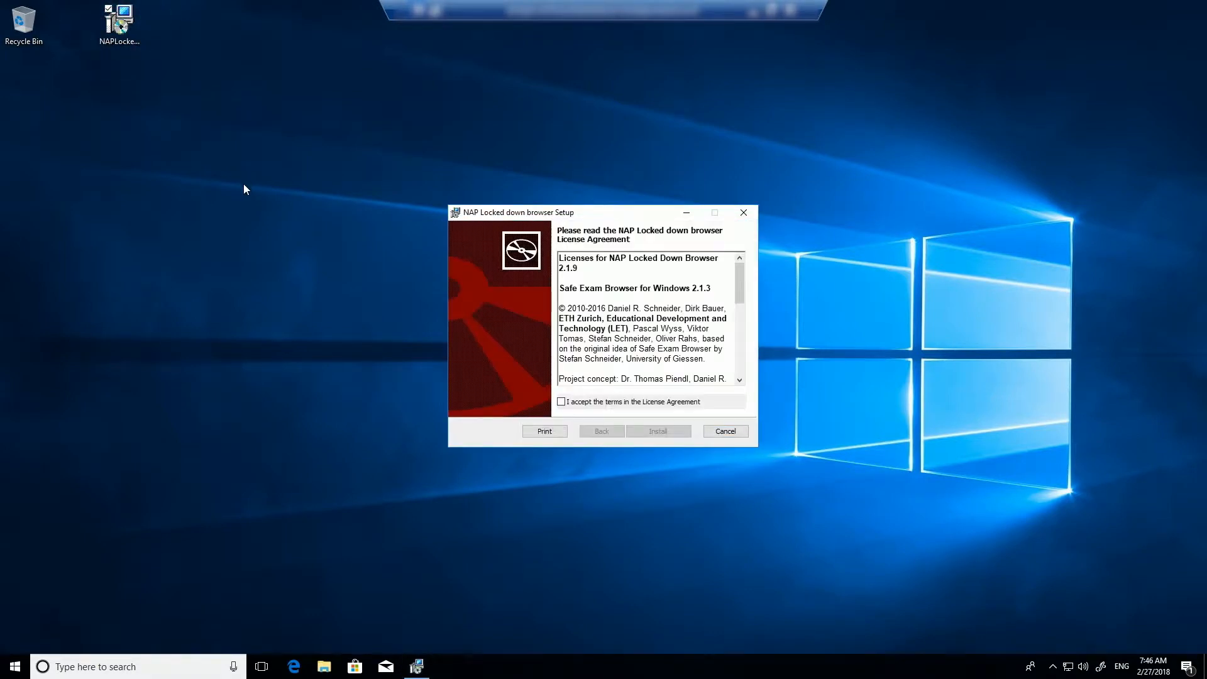
left_click(563, 403)
left_click(663, 432)
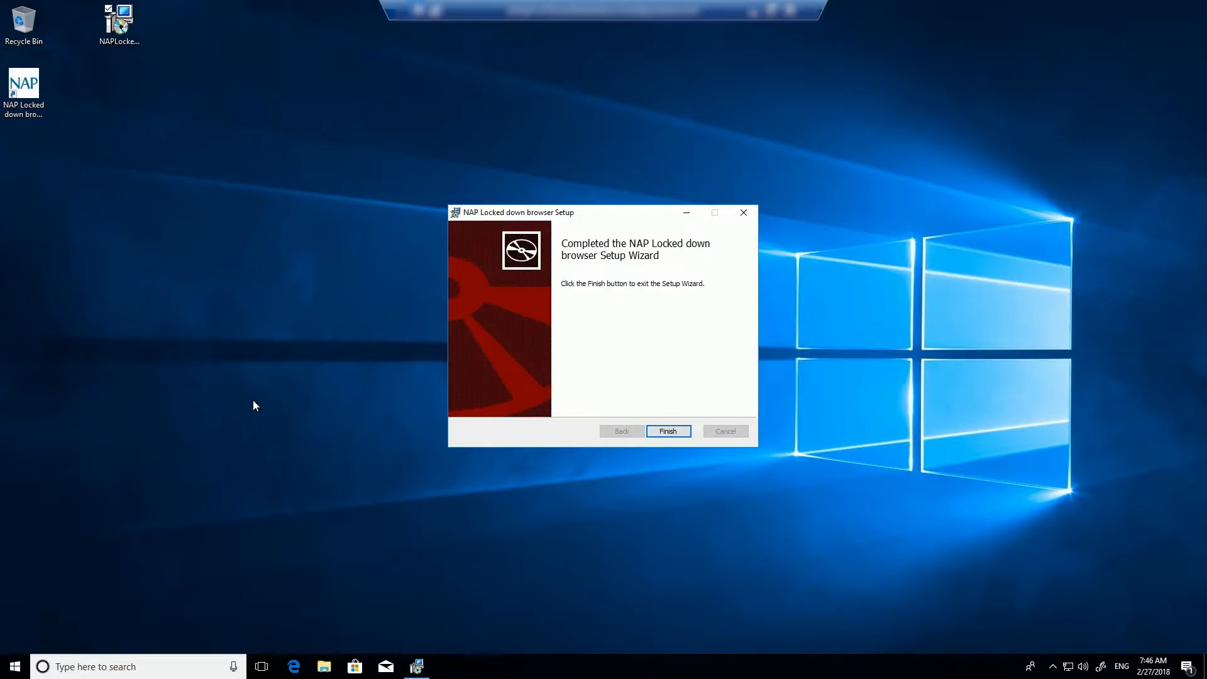
Confirm the new app appears as installed, then finish the setup wizard
left_click(14, 666)
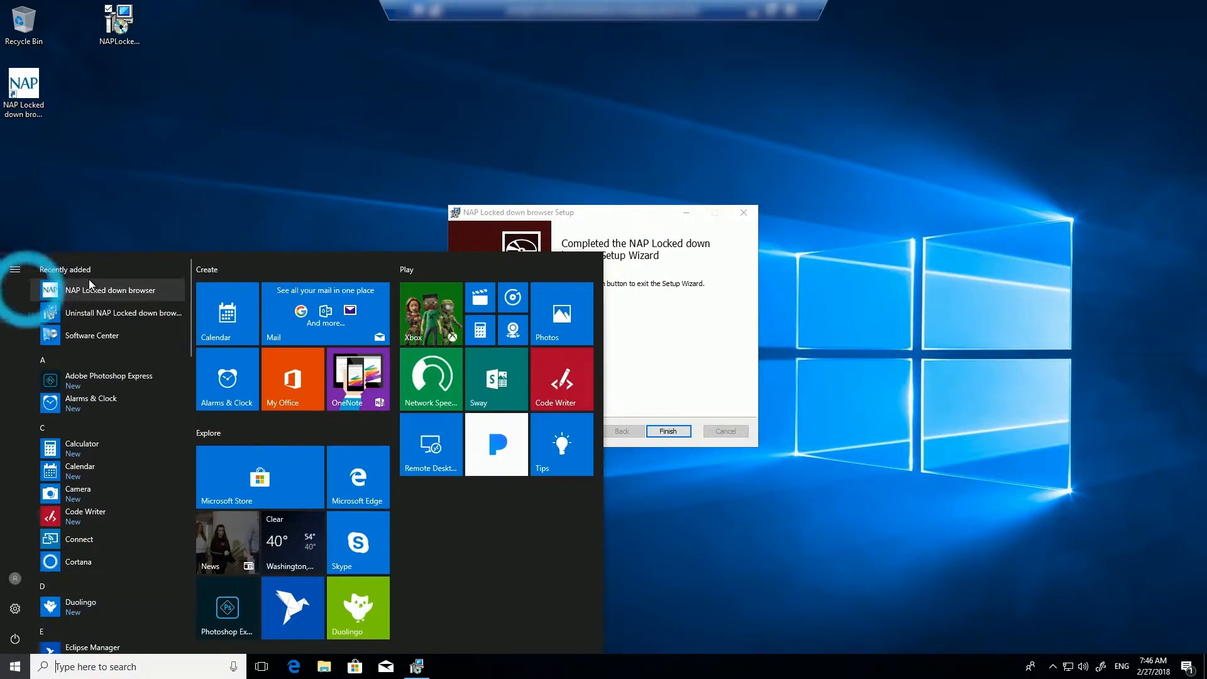
left_click(648, 284)
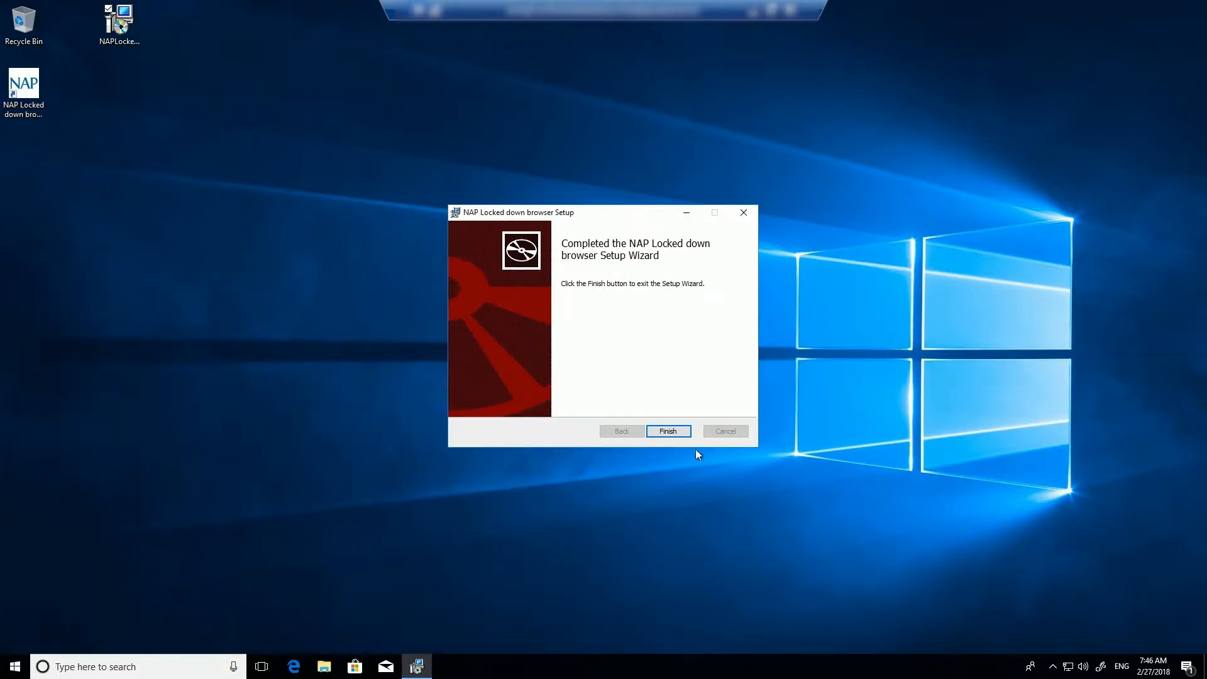
left_click(677, 433)
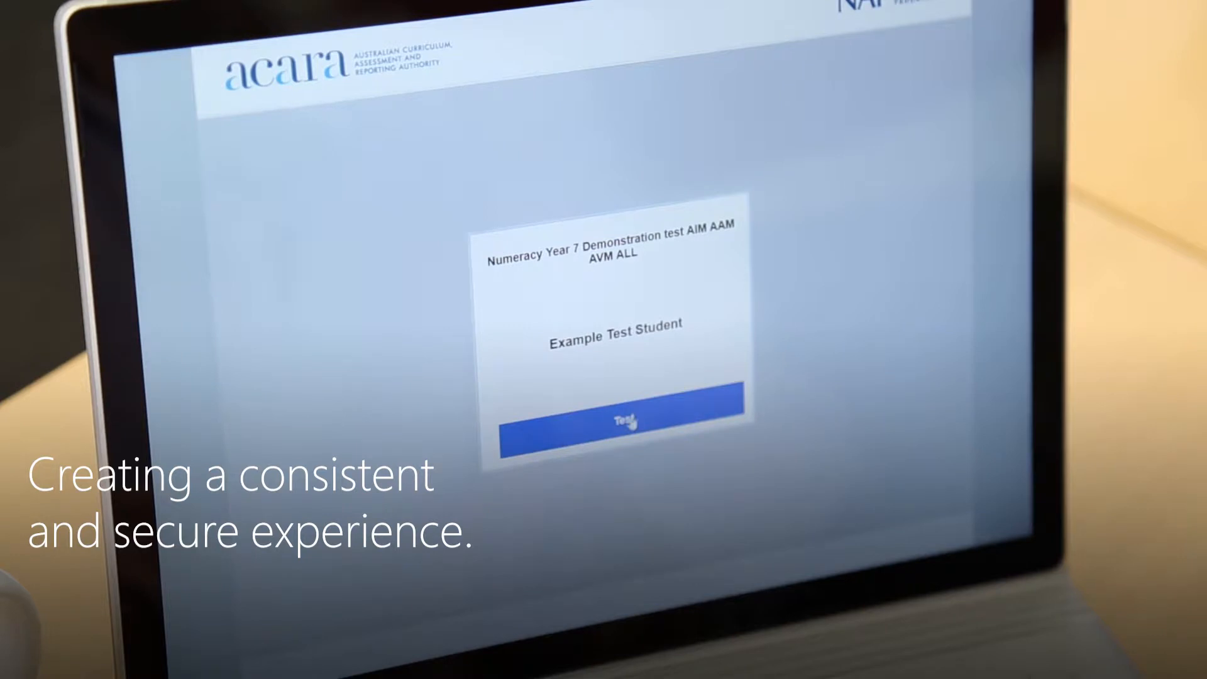
Bring up ACARA's Technology > Locked down browser page in Edge
left_click(633, 422)
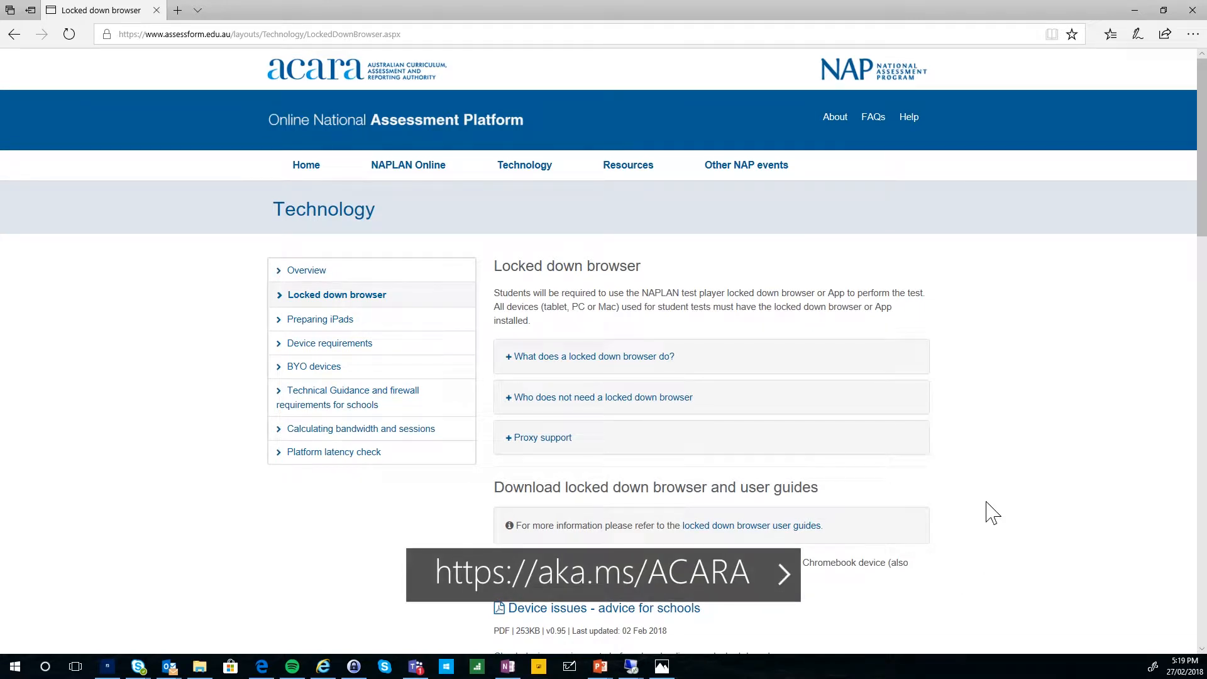
Review the Windows download links, then switch to the emspt-dc1 domain controller session
scroll(1031, 440, "down", 3)
scroll(1034, 451, "down", 3)
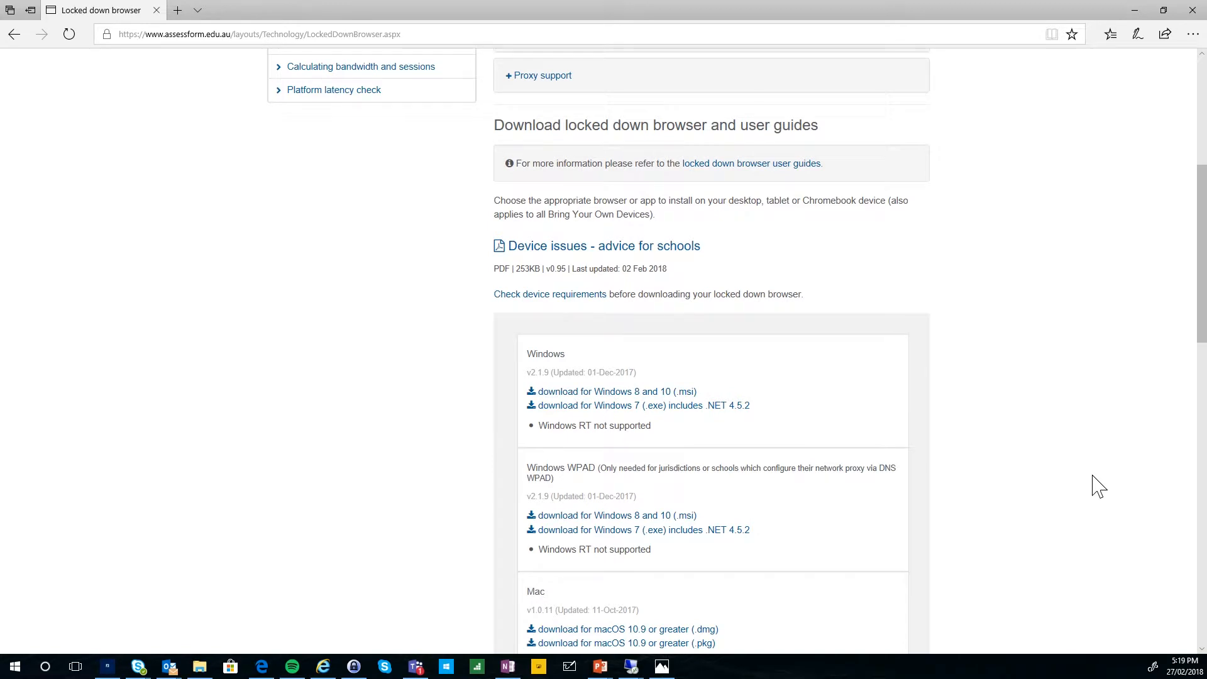
scroll(1098, 487, "up", 5)
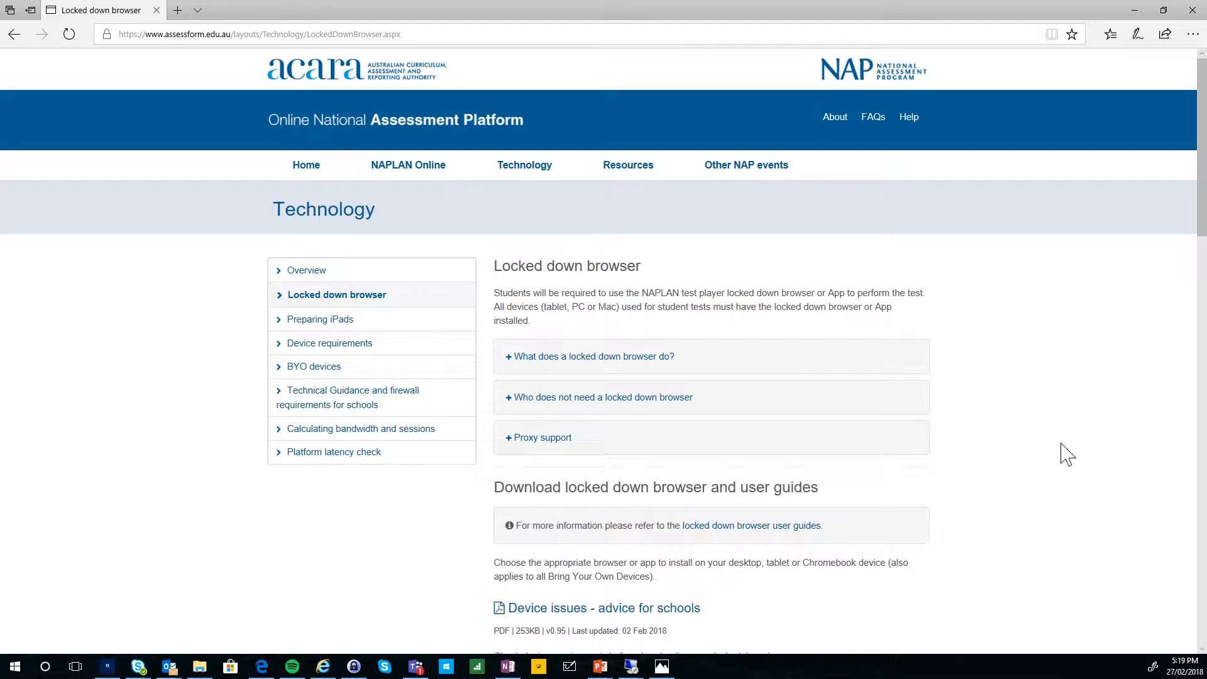
mouse_move(637, 669)
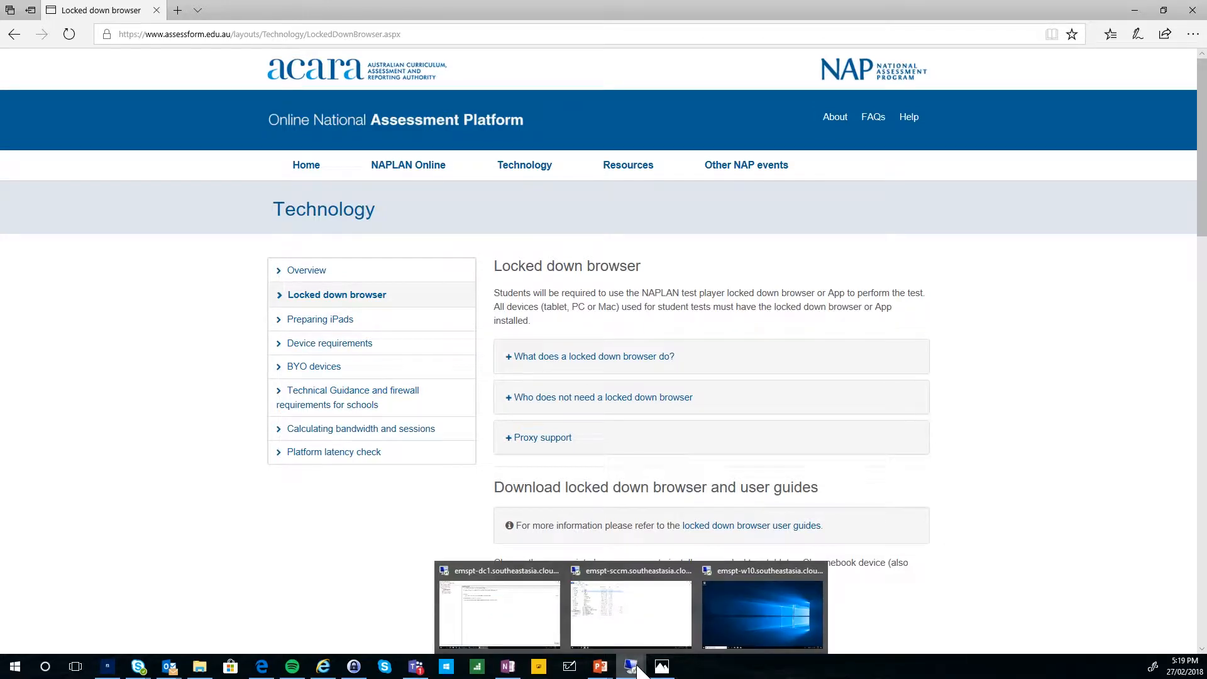
left_click(507, 605)
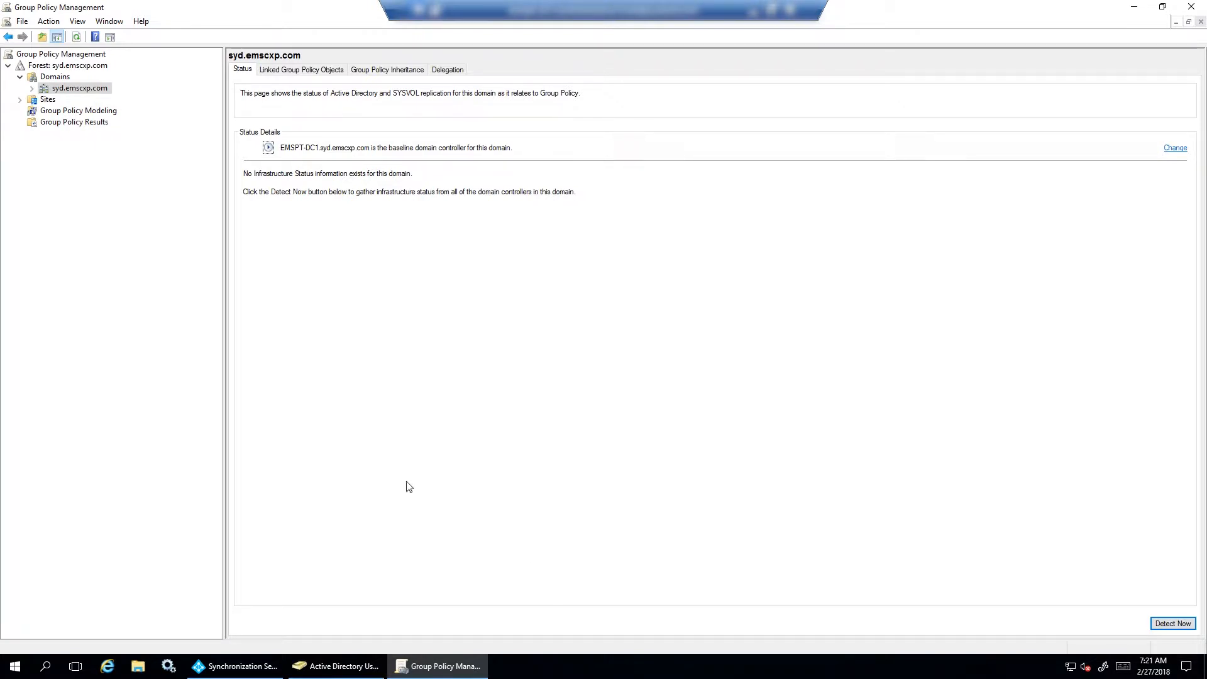
In syd.emscxp.com, create a GPO 'NAPLAN Client Install' linked to the NAPLAN Computers OU
left_click(32, 90)
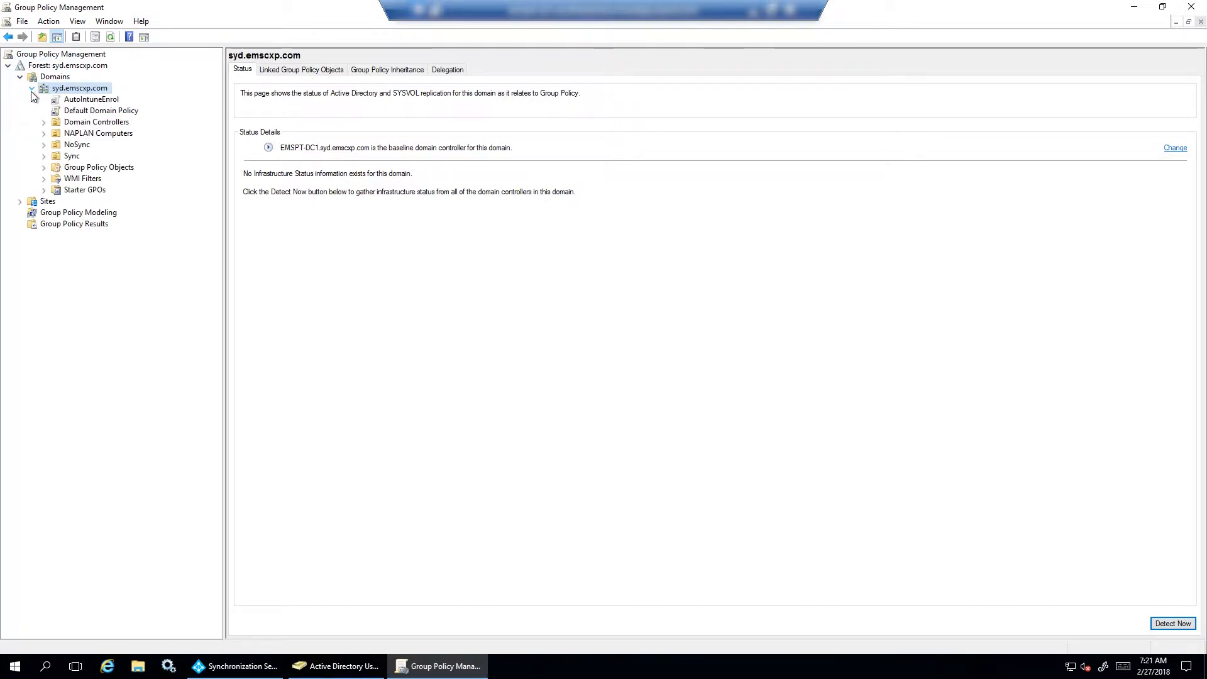
left_click(107, 134)
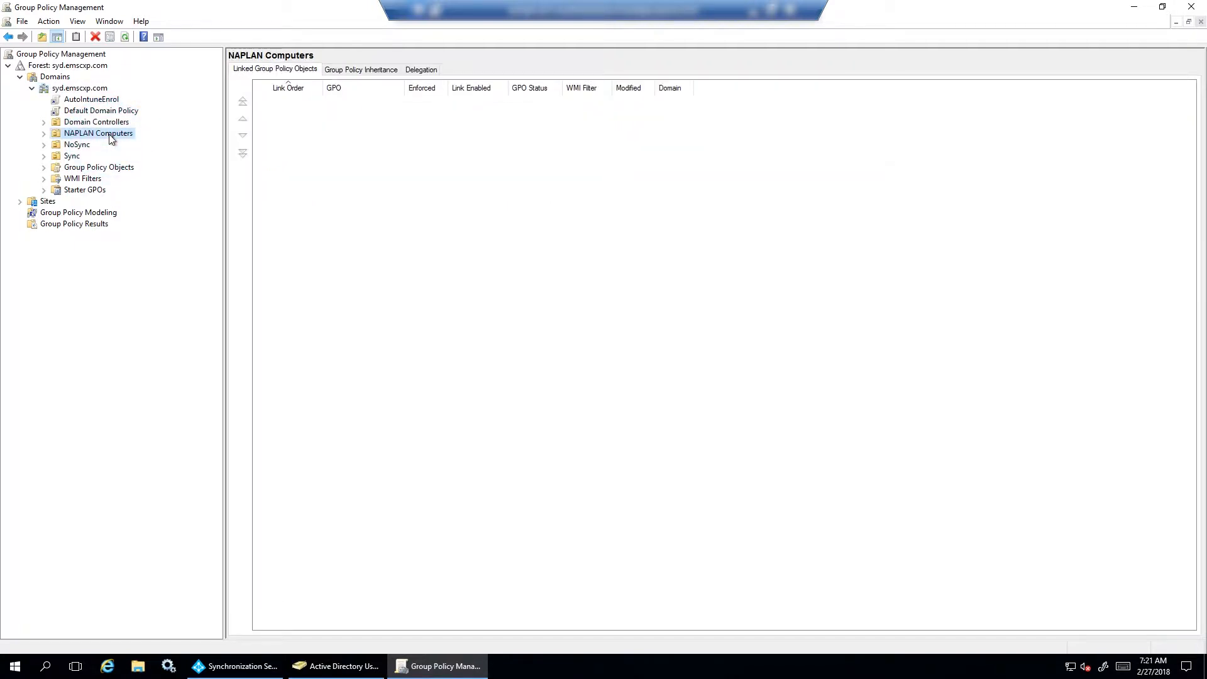
left_click(46, 134)
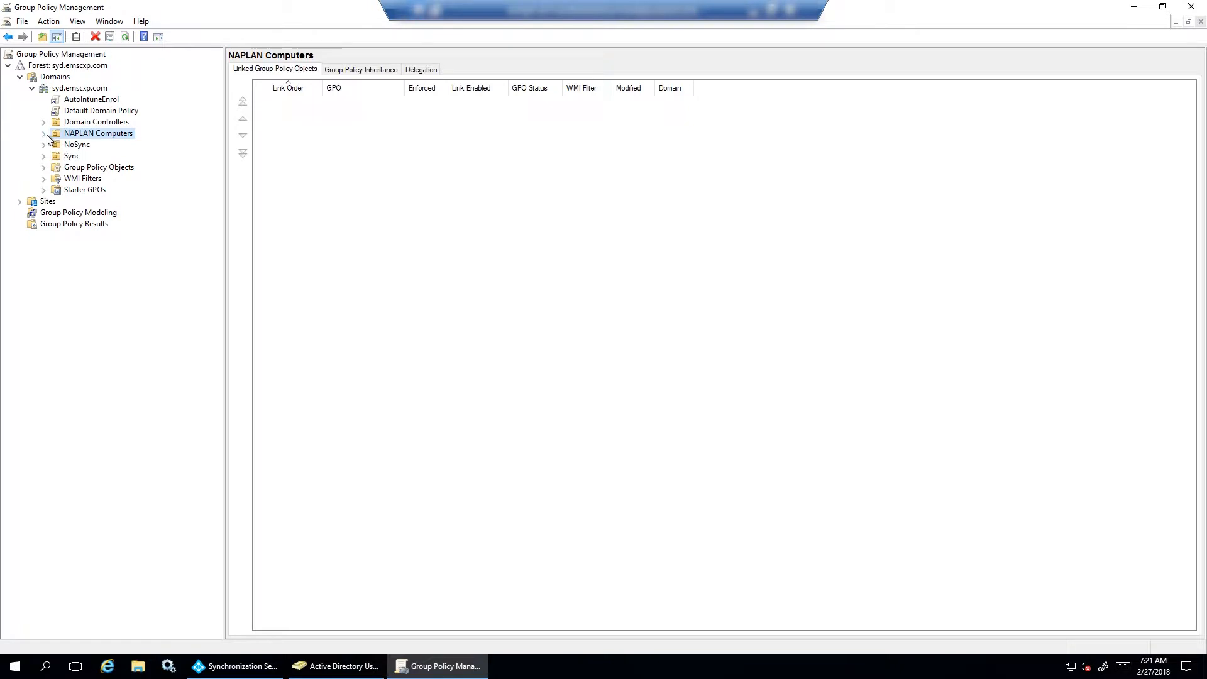
right_click(108, 135)
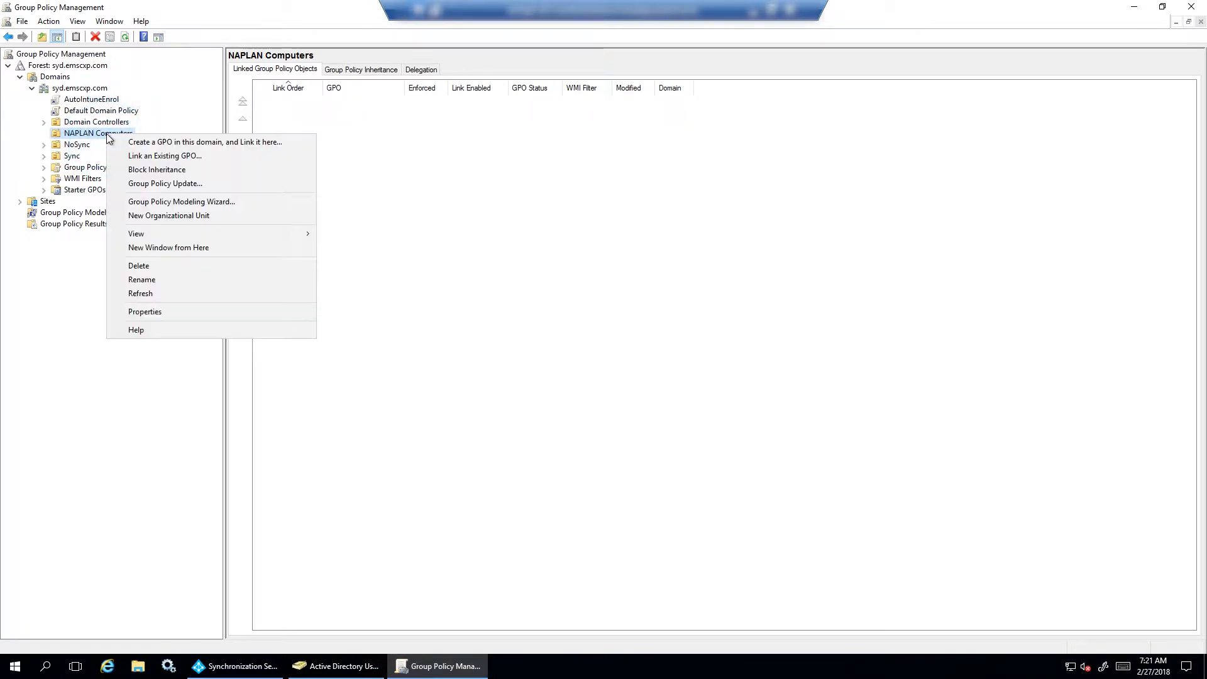
left_click(211, 142)
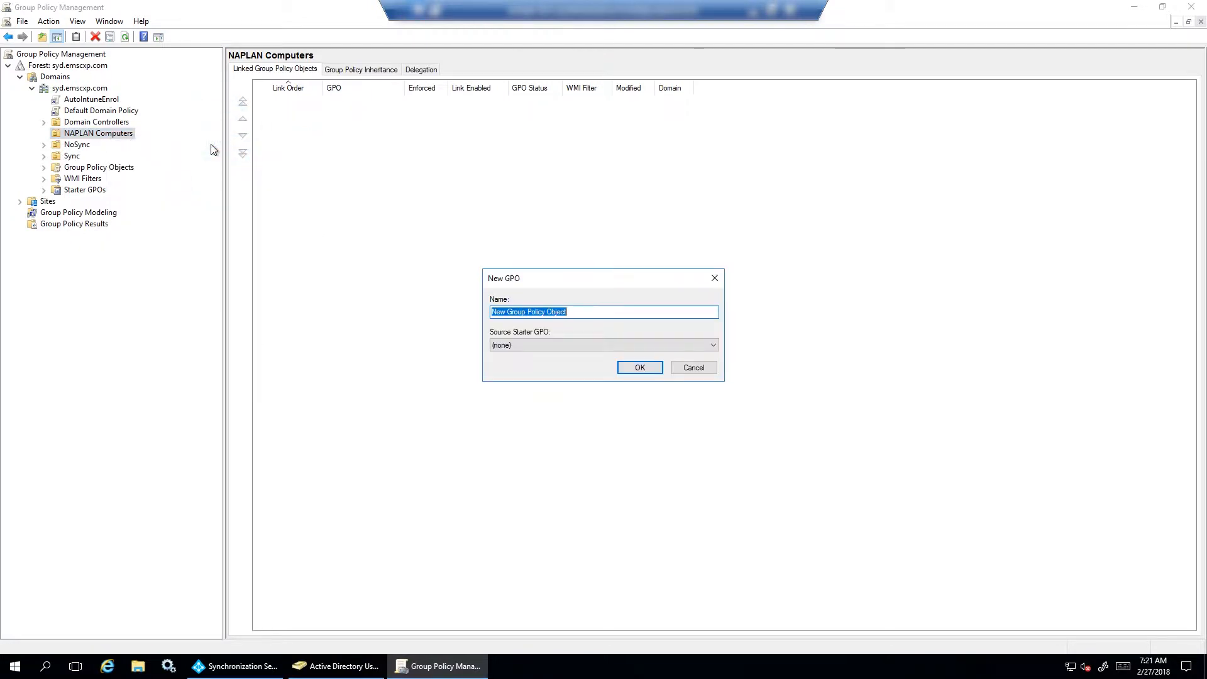
type("NAP")
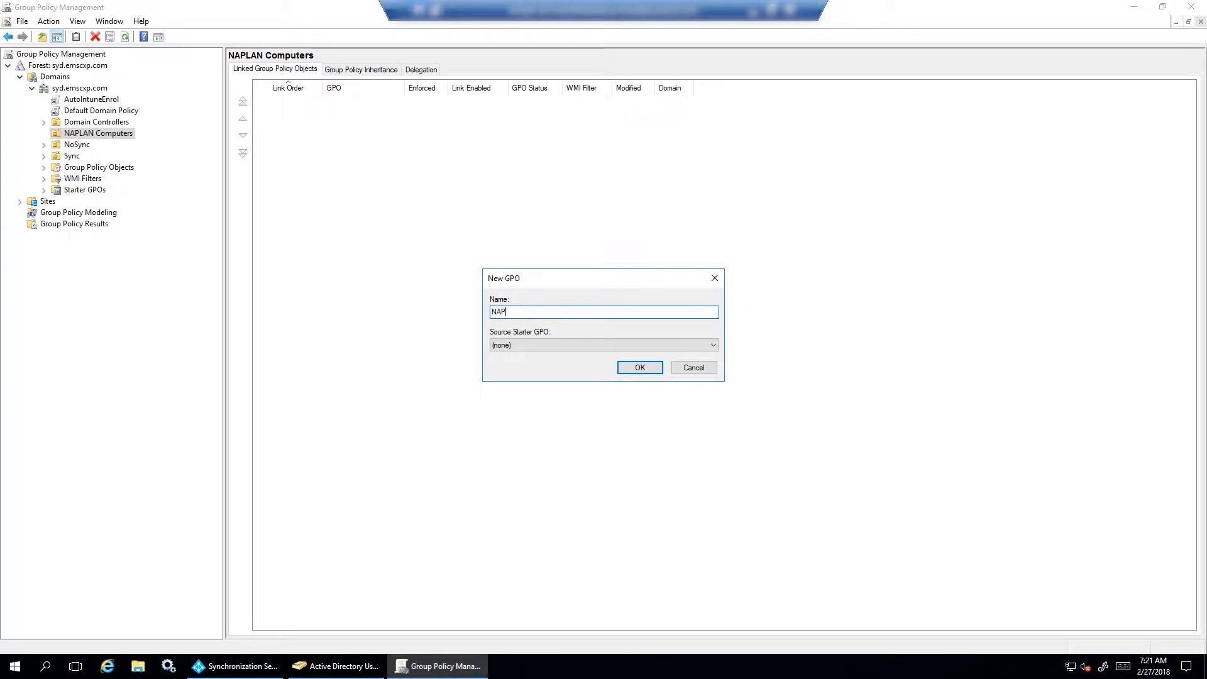
type("LAN Client Install")
key("Return")
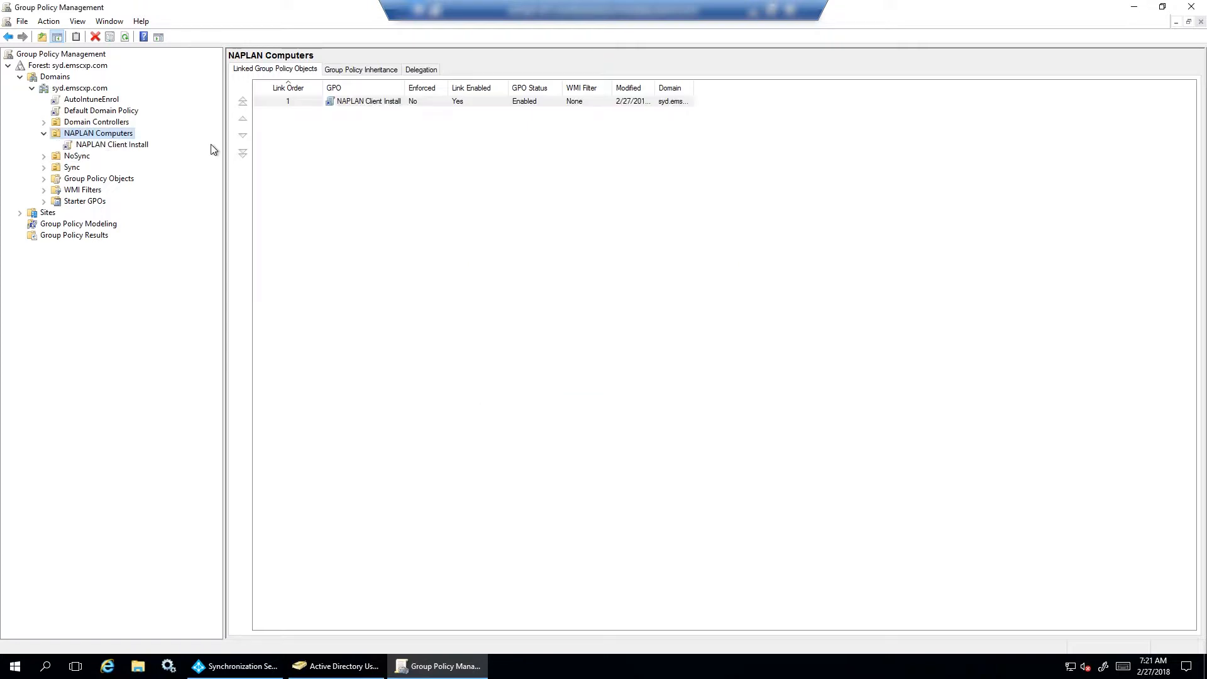
right_click(379, 101)
Edit the GPO and add a new package under Computer Configuration > Software Settings > Software installation
left_click(405, 107)
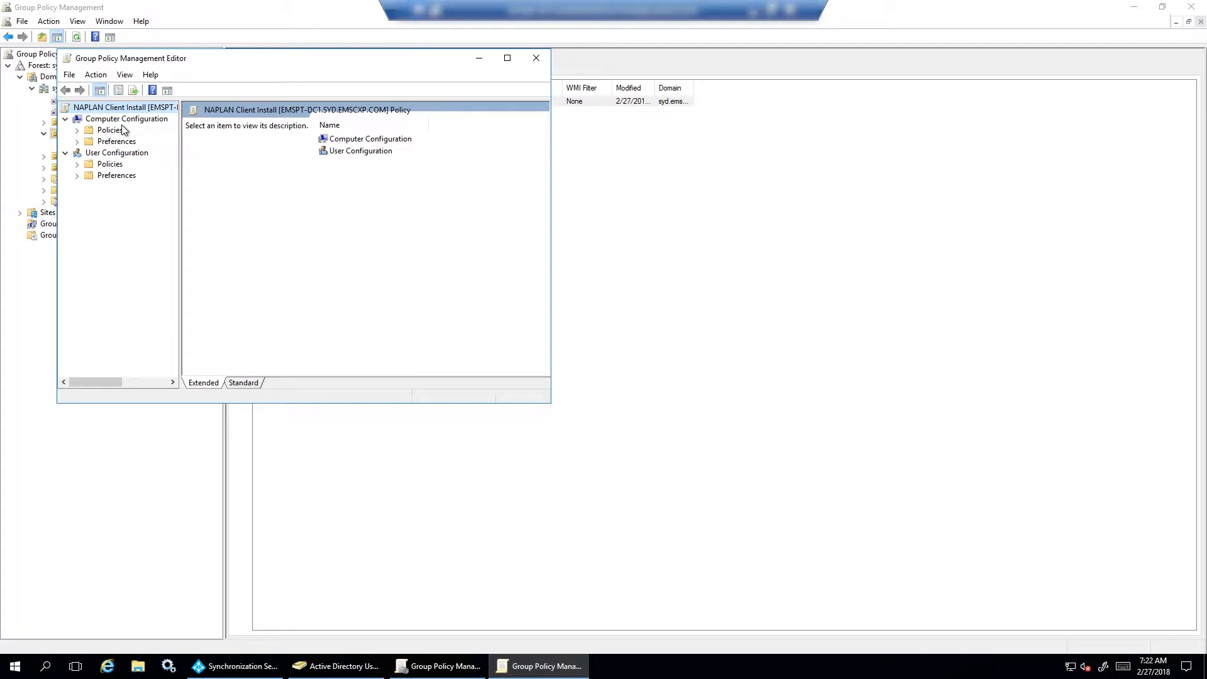
left_click(78, 130)
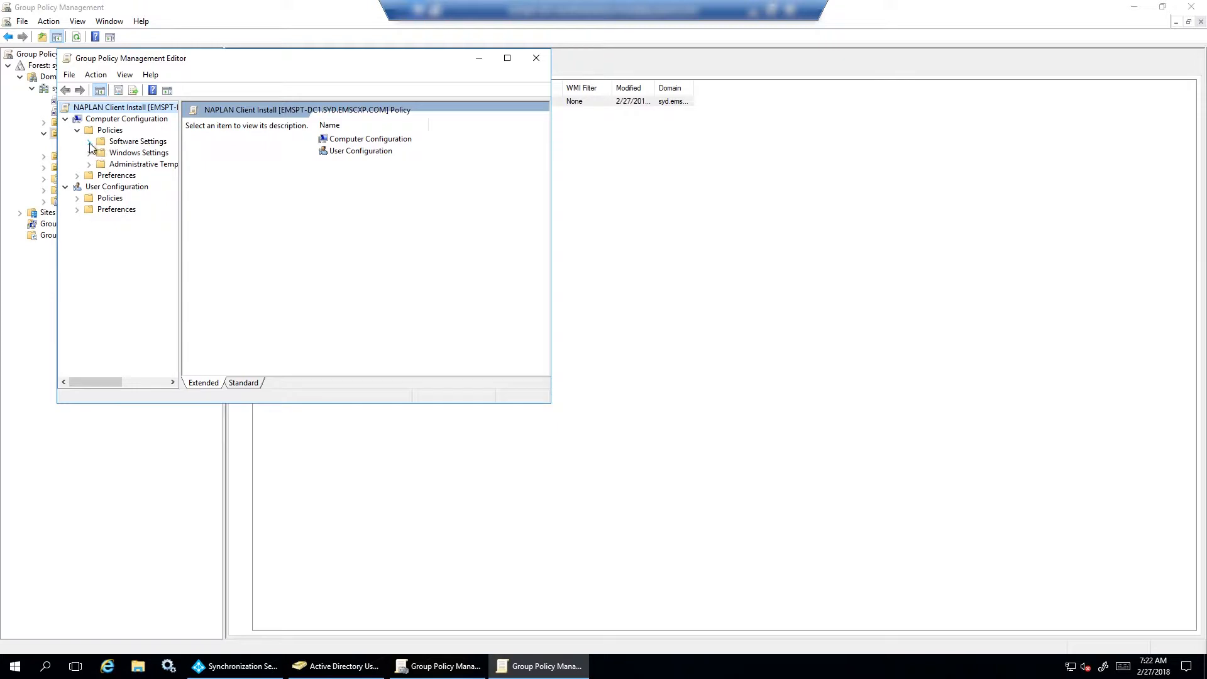
left_click(89, 141)
left_click(140, 155)
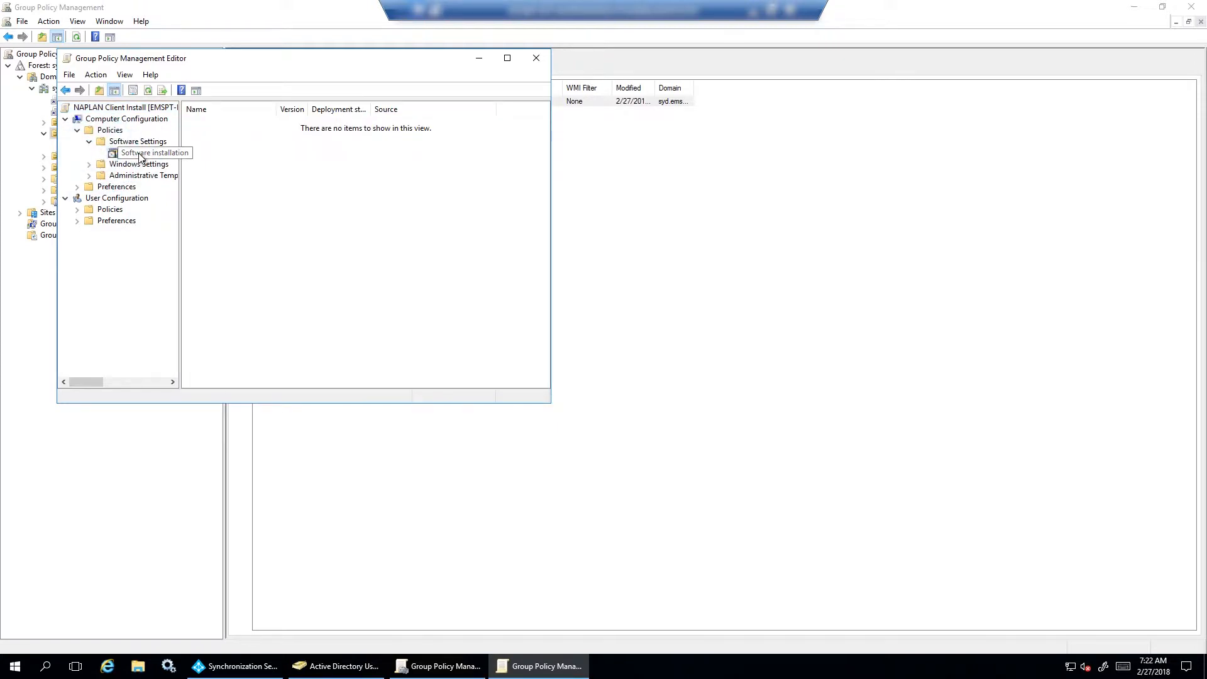
right_click(140, 156)
mouse_move(182, 162)
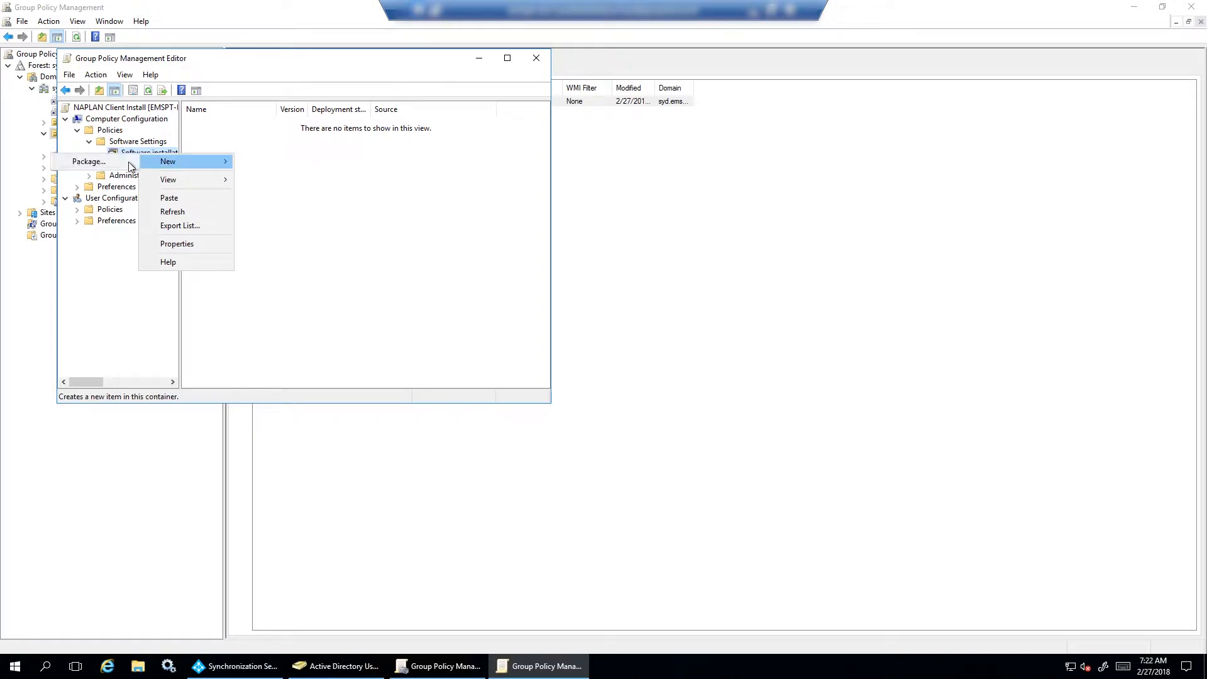
left_click(98, 164)
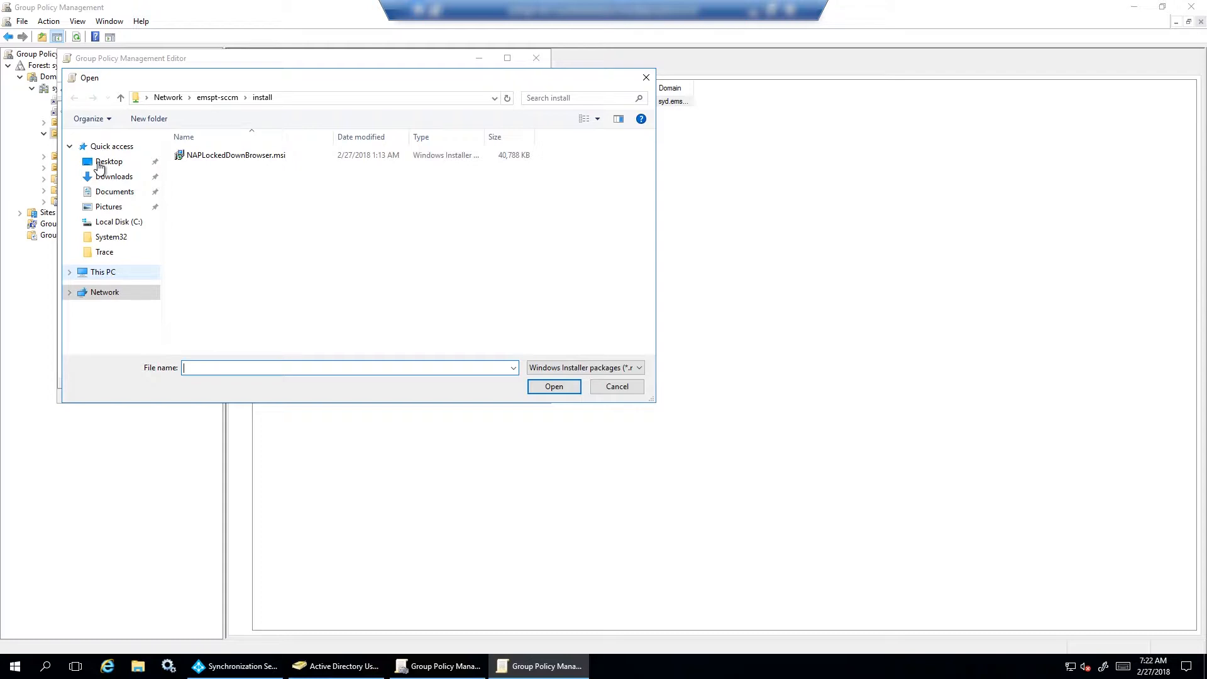
Assign NAPLockedDownBrowser.msi as a package, then close the policy editor and minimise the session
left_click(248, 157)
left_click(553, 386)
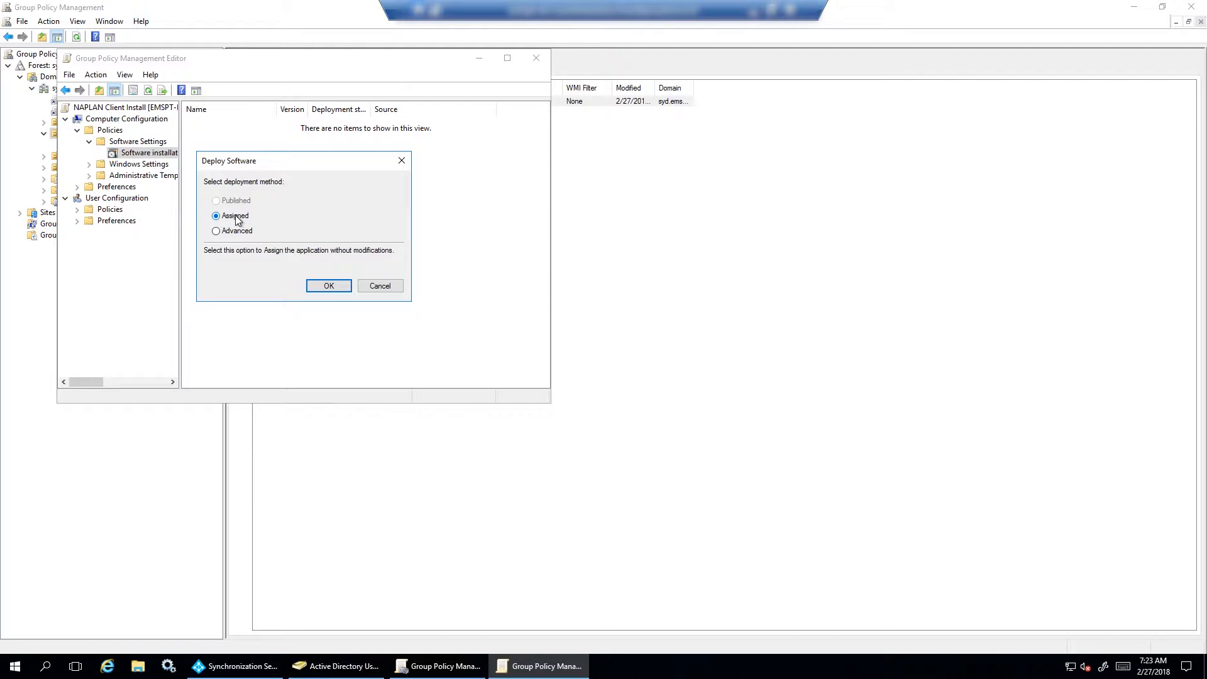
left_click(328, 285)
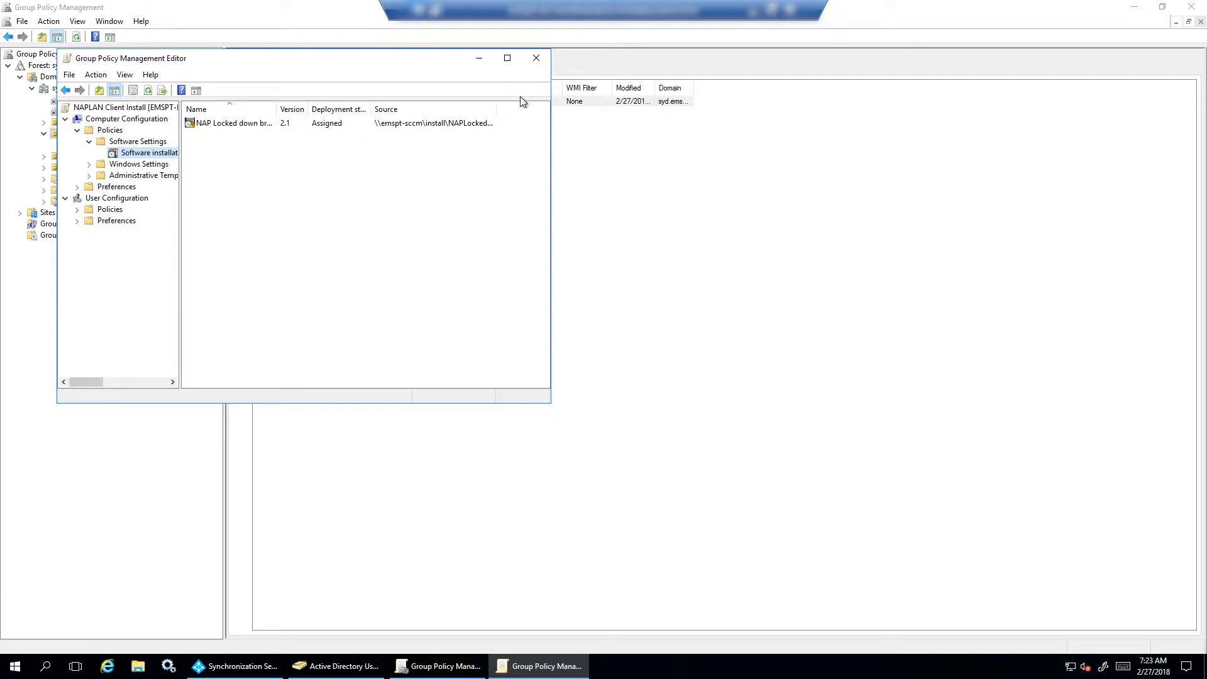
left_click(536, 58)
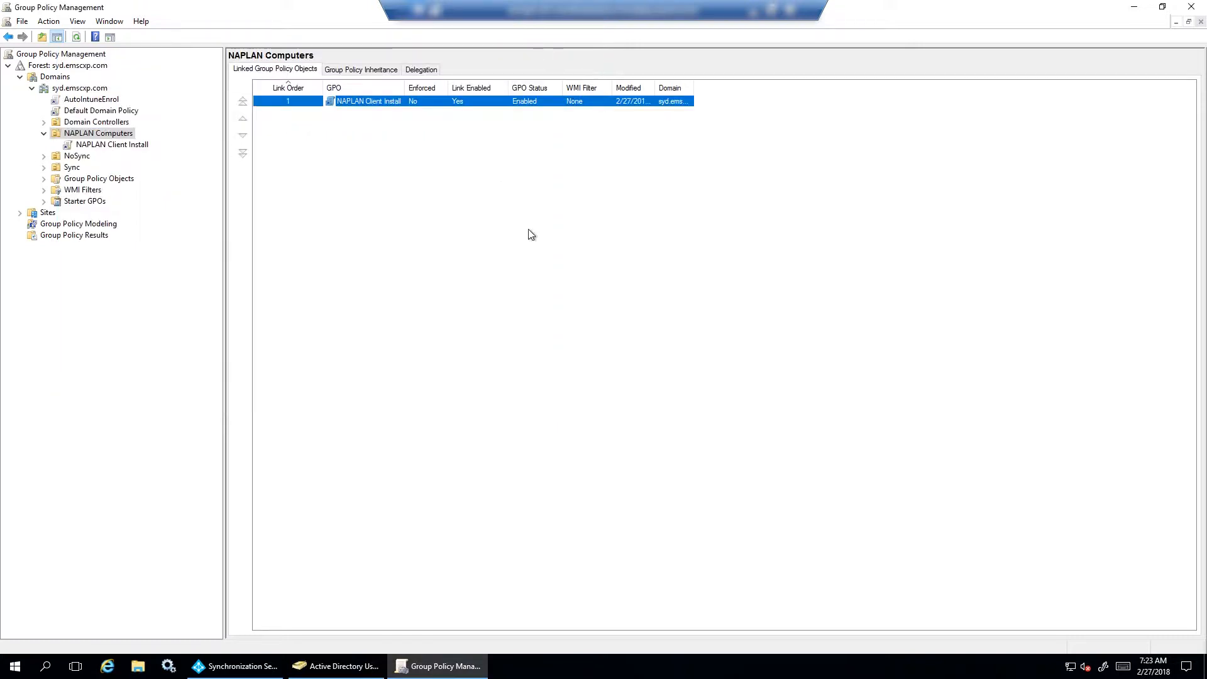
left_click(754, 12)
On the Windows 10 client, open a Command Prompt from the Win+X Run box
mouse_move(632, 667)
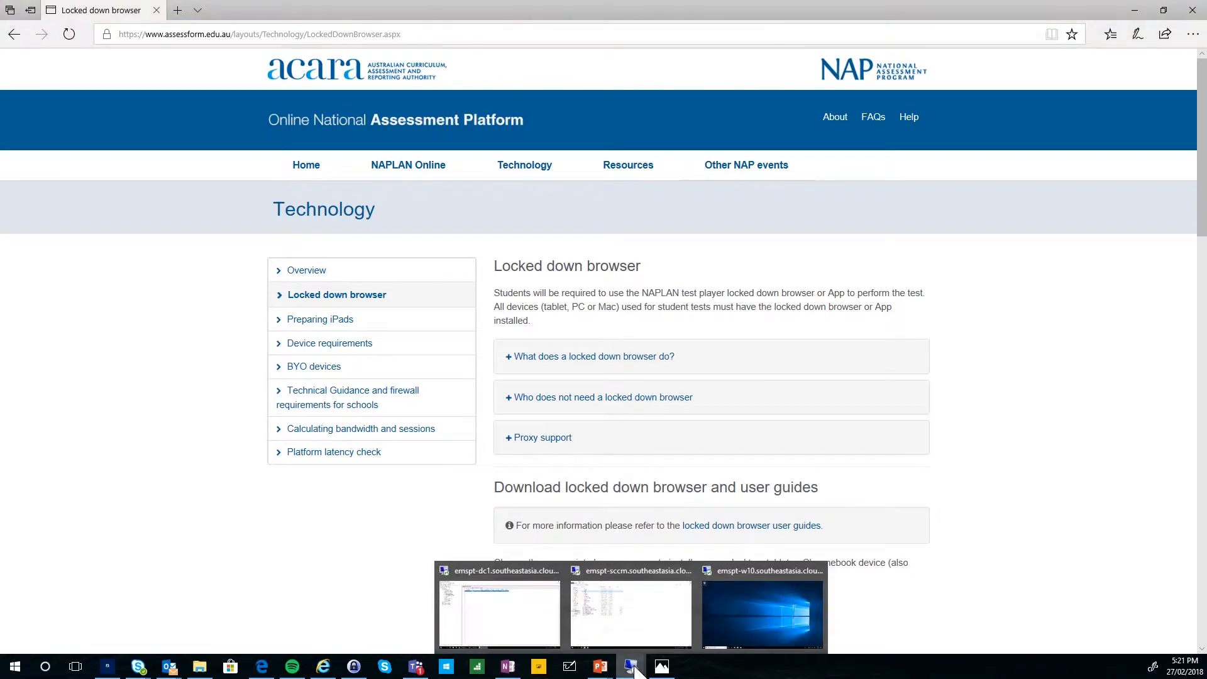
left_click(762, 602)
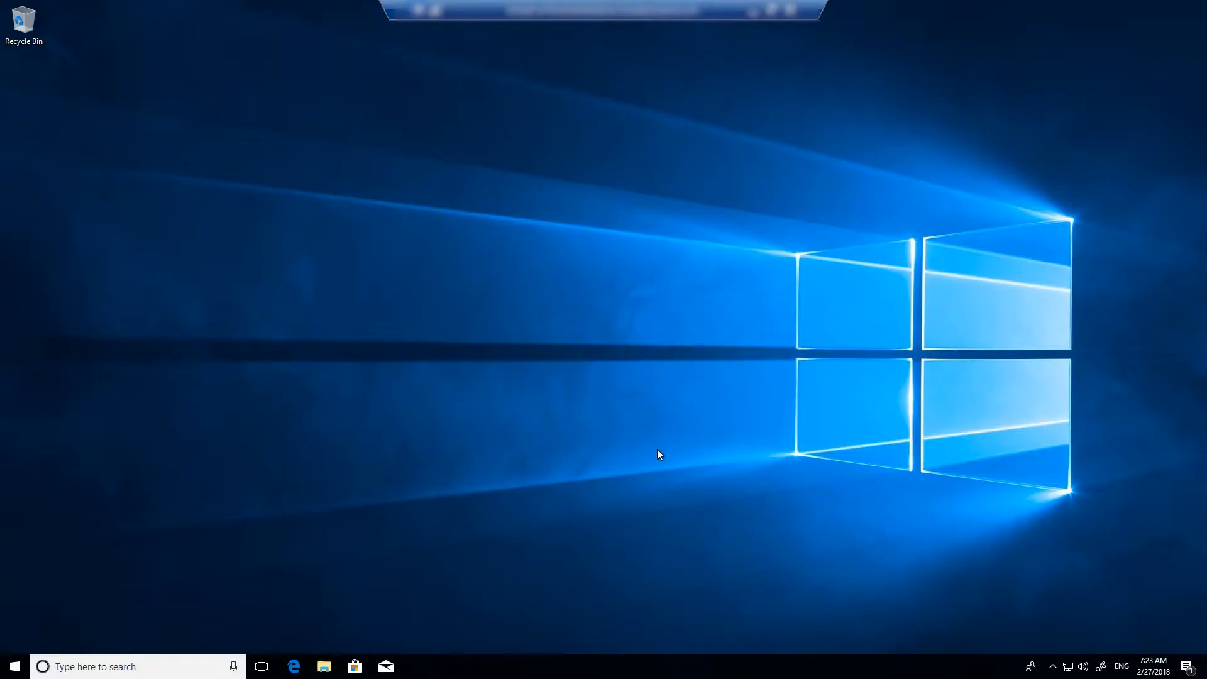
right_click(15, 666)
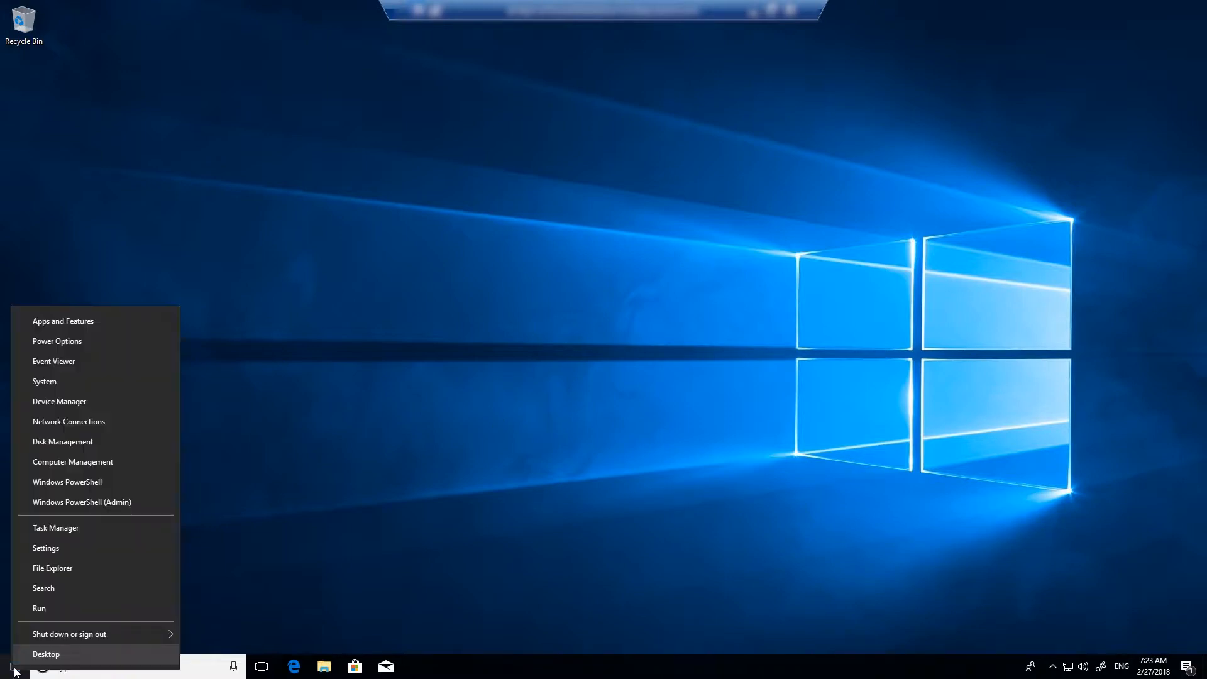
left_click(55, 604)
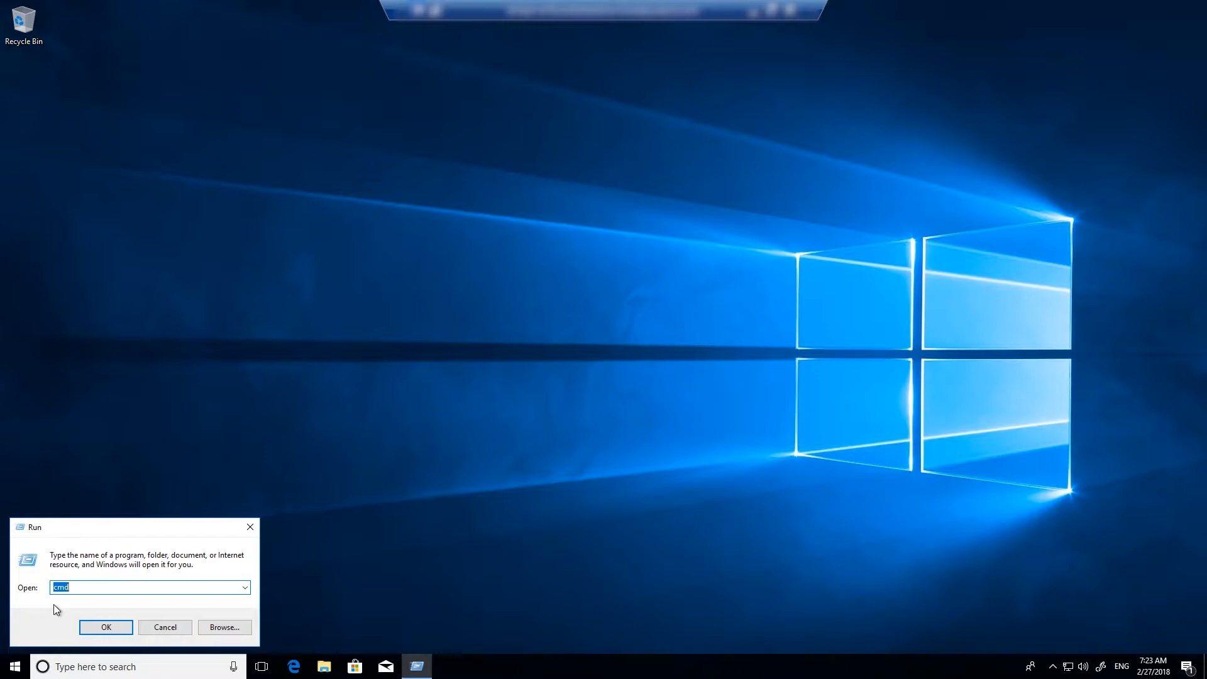
key("Return")
Run gpupdate /force, answer Y to restart, and dismiss the sign-out notice
type("gp")
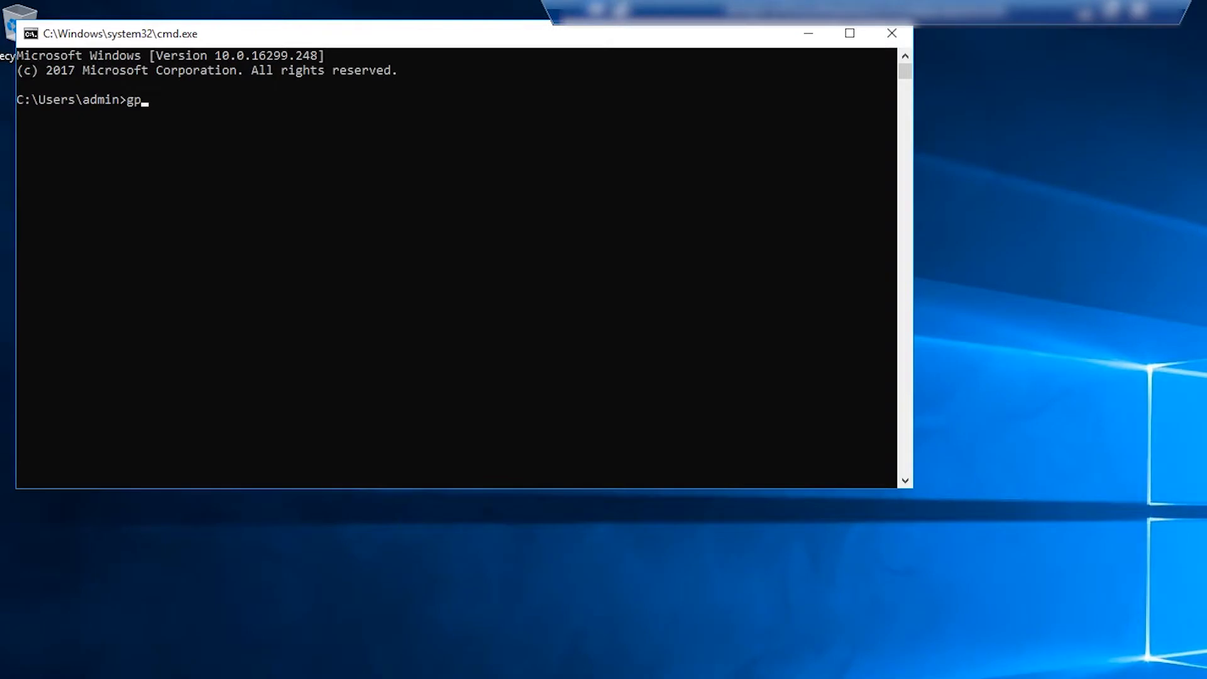
type("update /force")
key("Return")
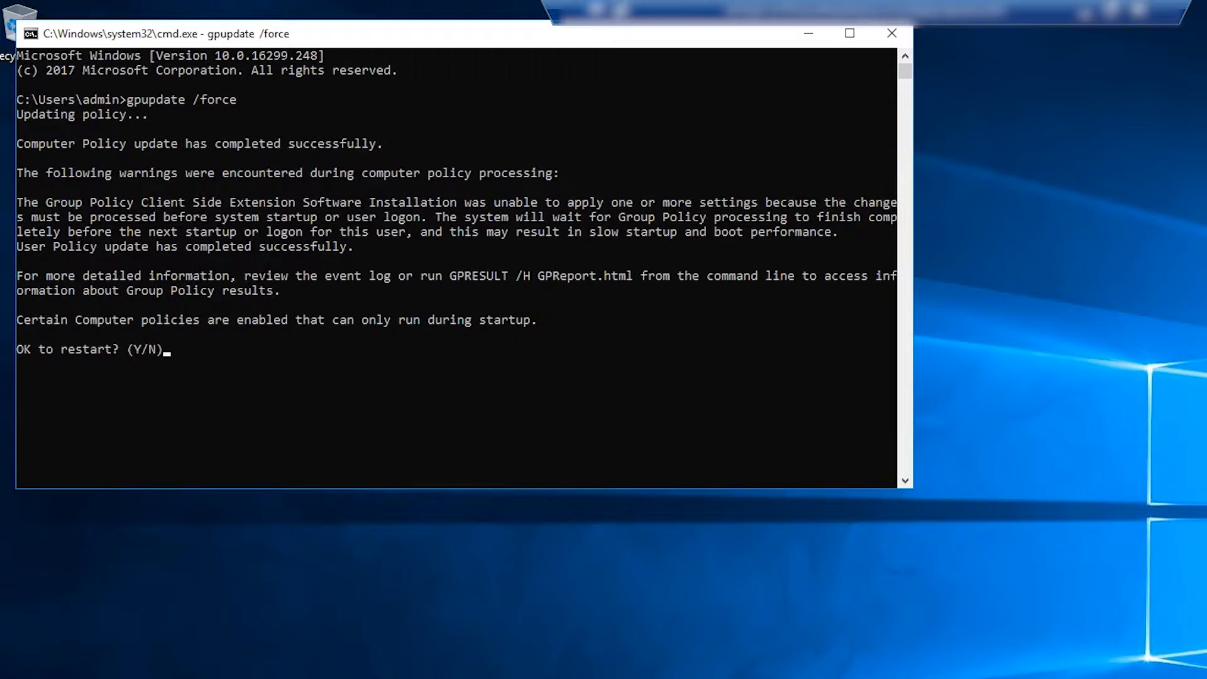
type("y")
key("Return")
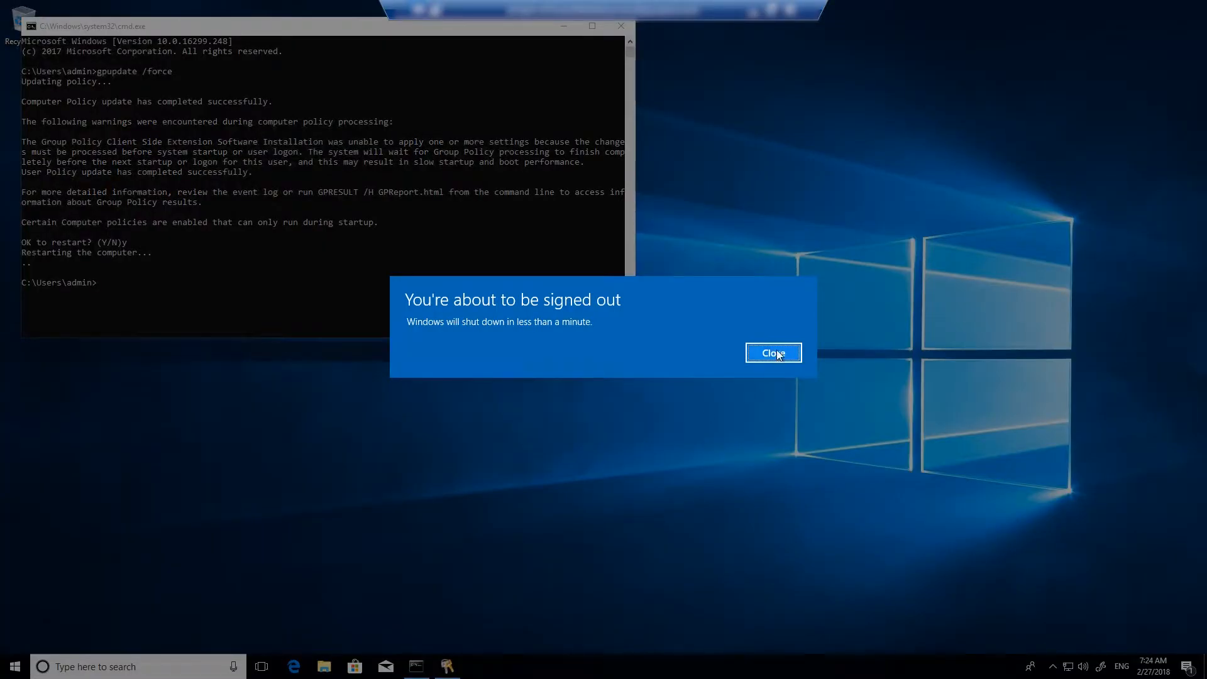
left_click(777, 351)
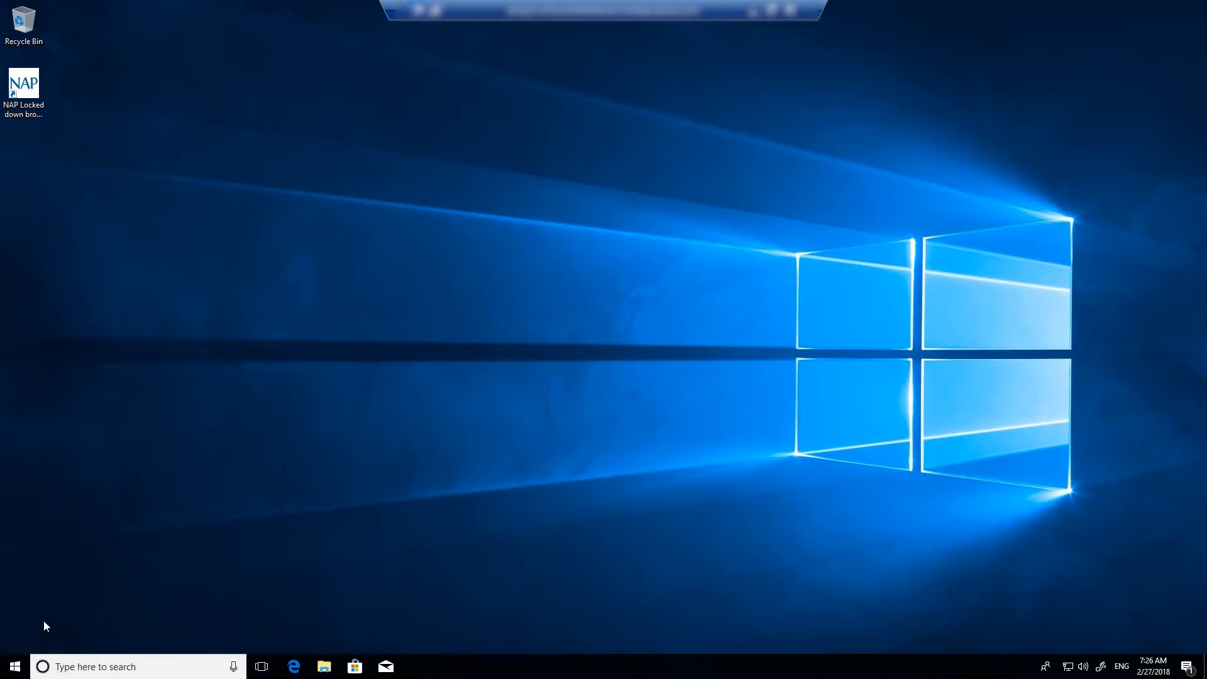
right_click(14, 665)
Launch Event Viewer with eventvwr and show the Windows Logs > System log
left_click(58, 599)
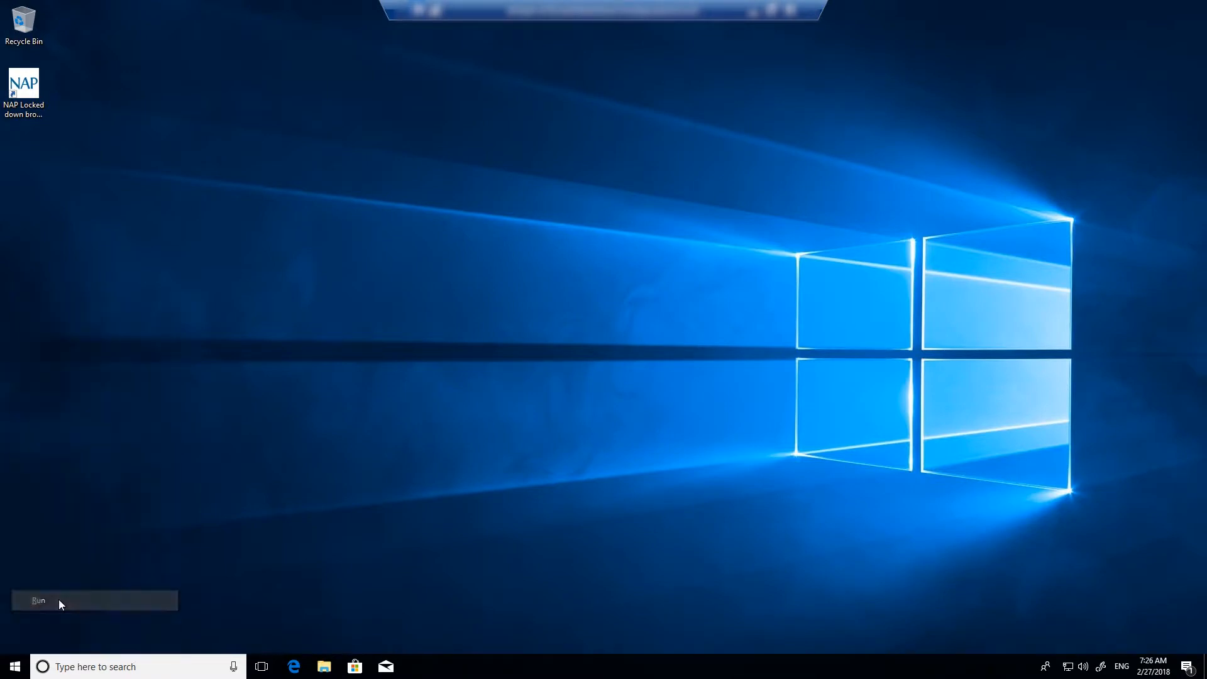
type("eventvwr")
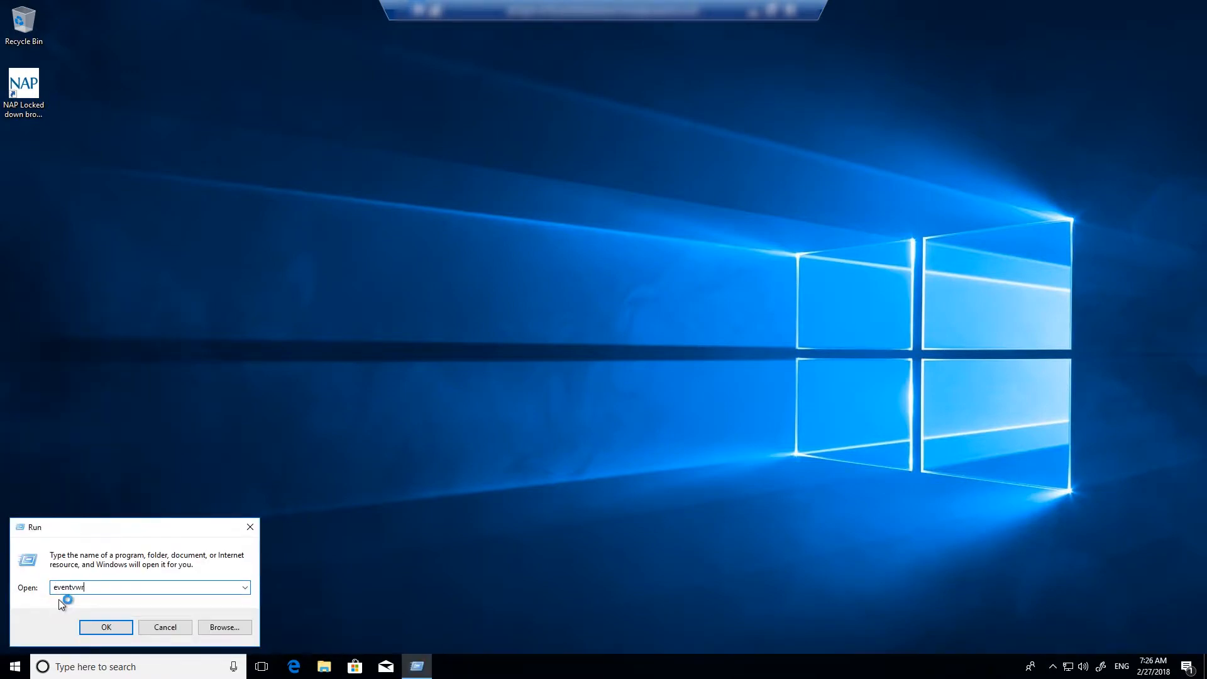
key("Return")
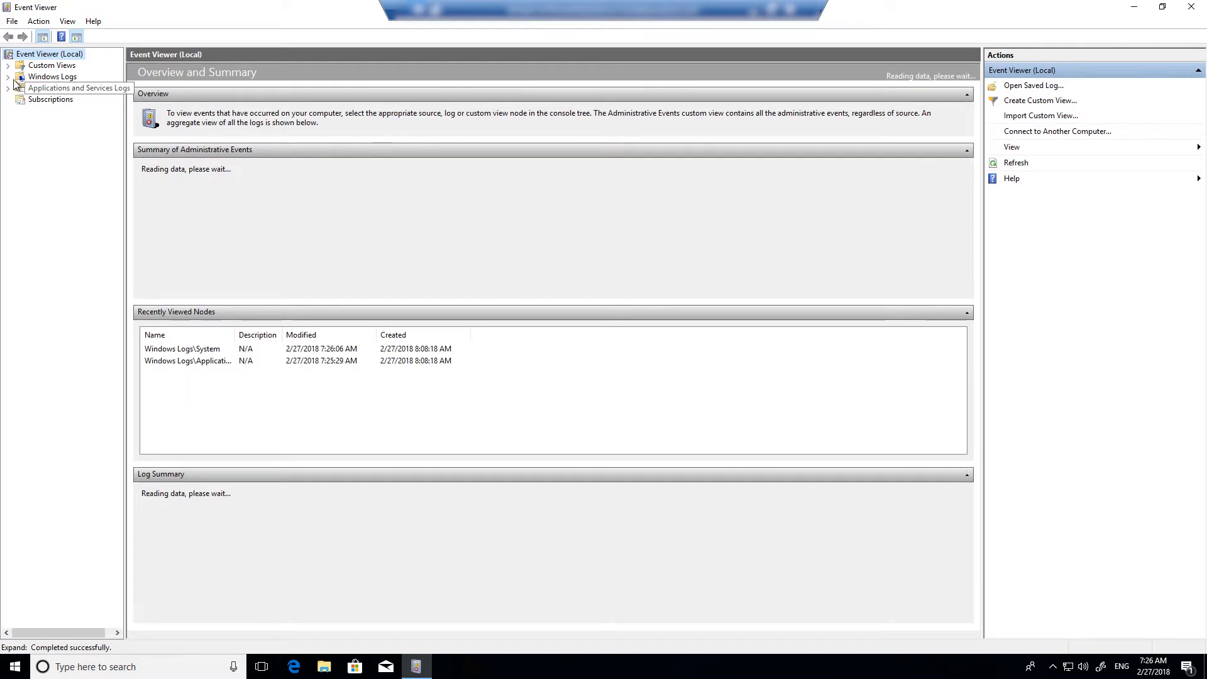
left_click(7, 77)
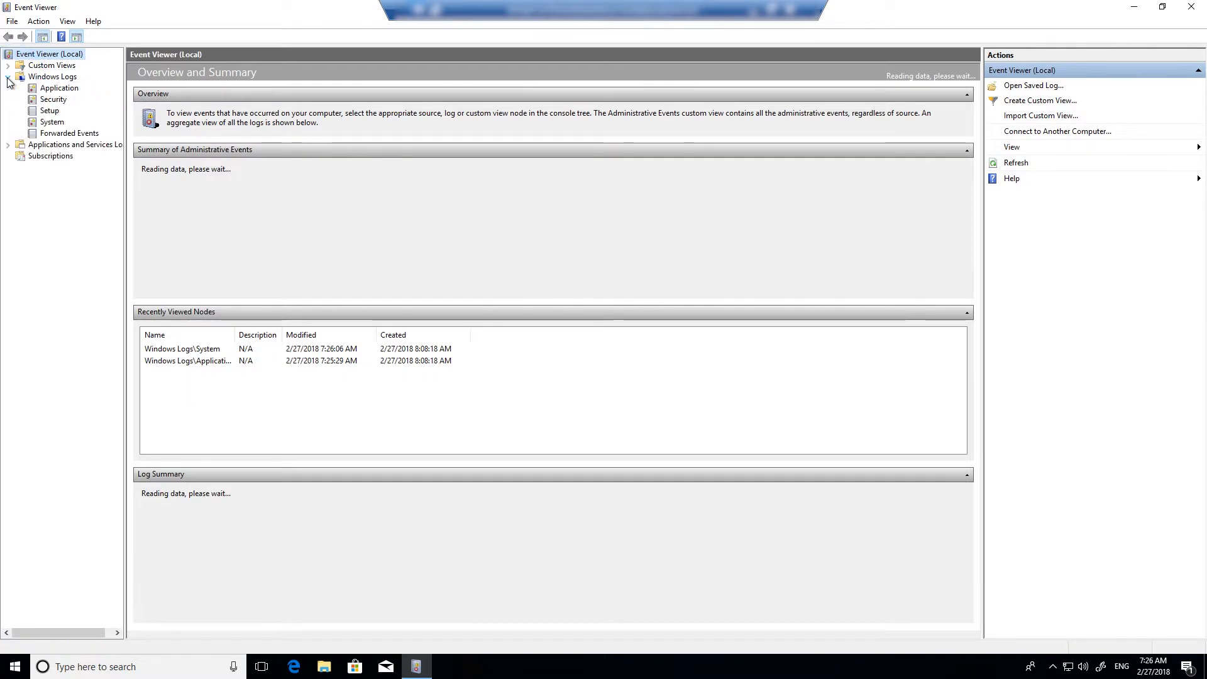
left_click(45, 125)
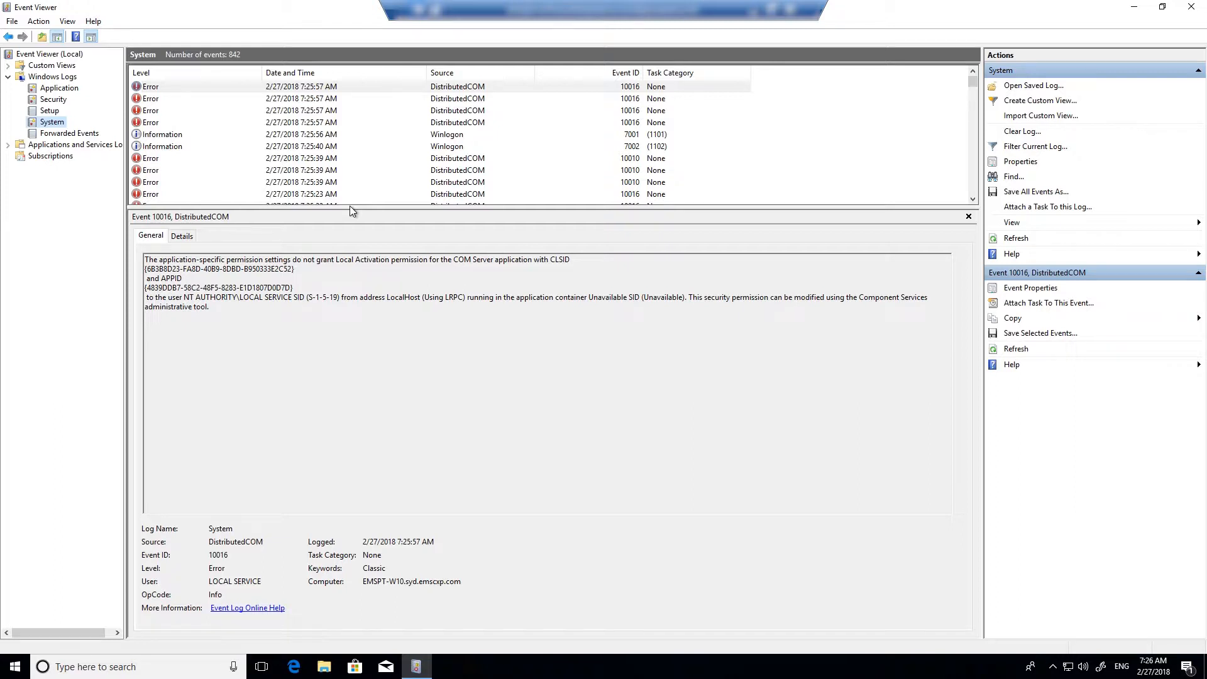
Find the Application Management event 302 reporting the successful browser install
scroll(391, 150, "down", 5)
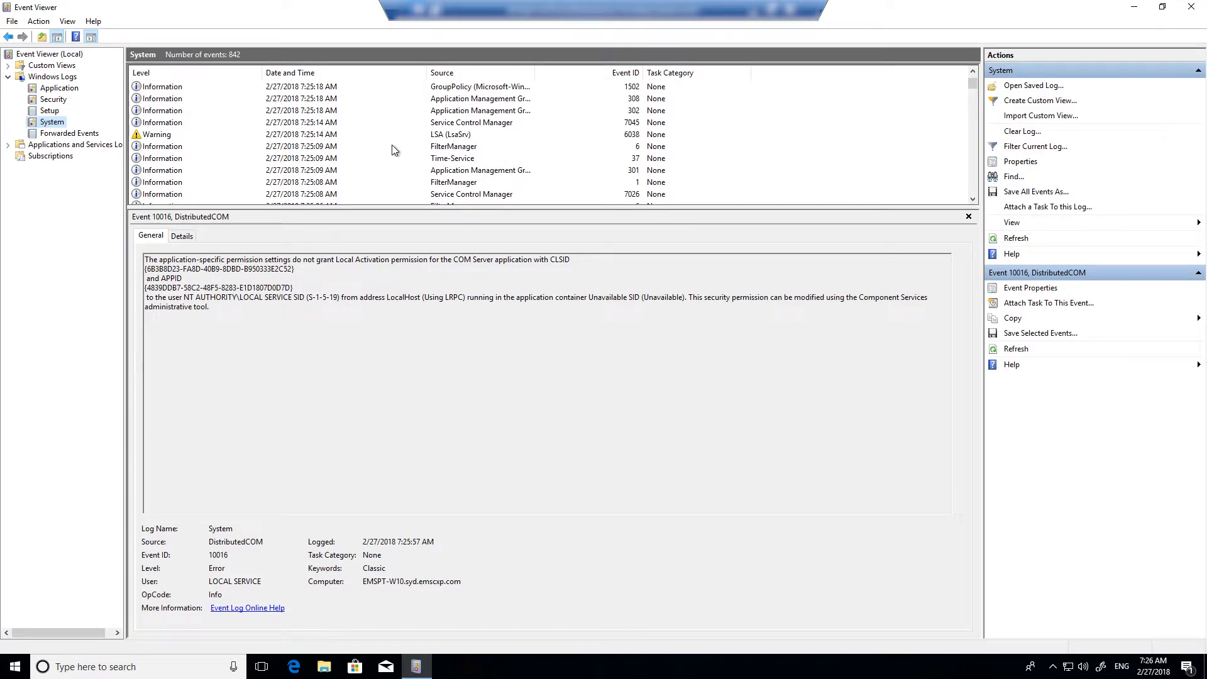
left_click(286, 100)
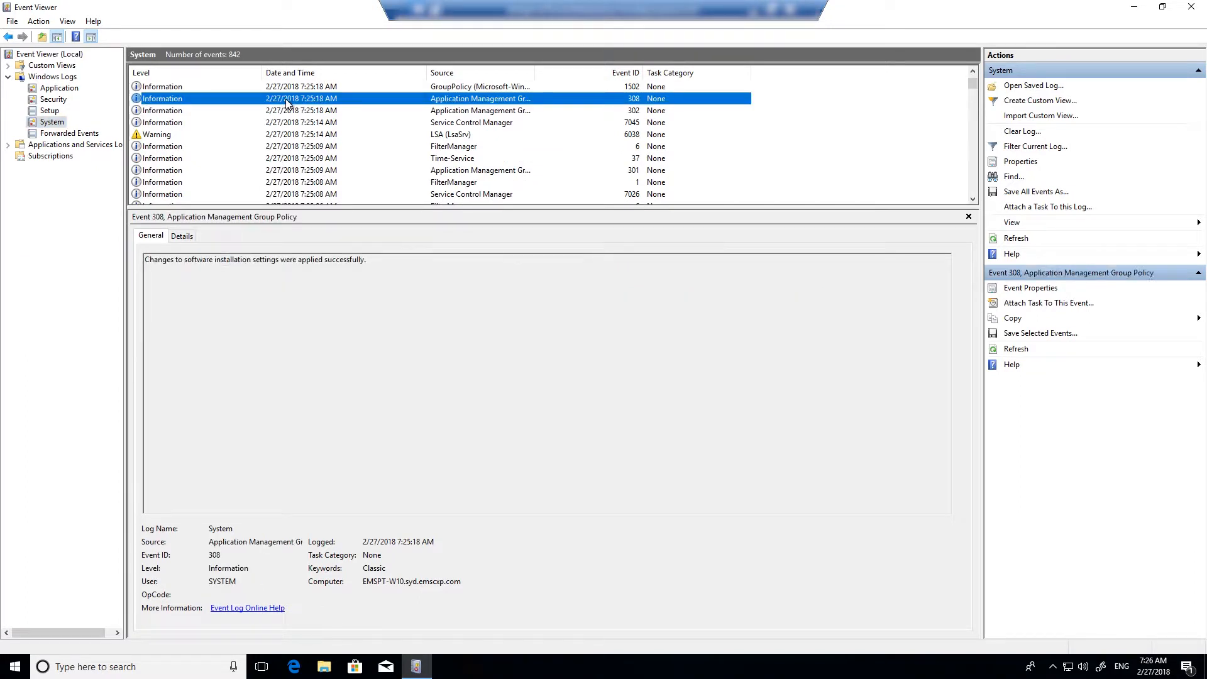
left_click(286, 110)
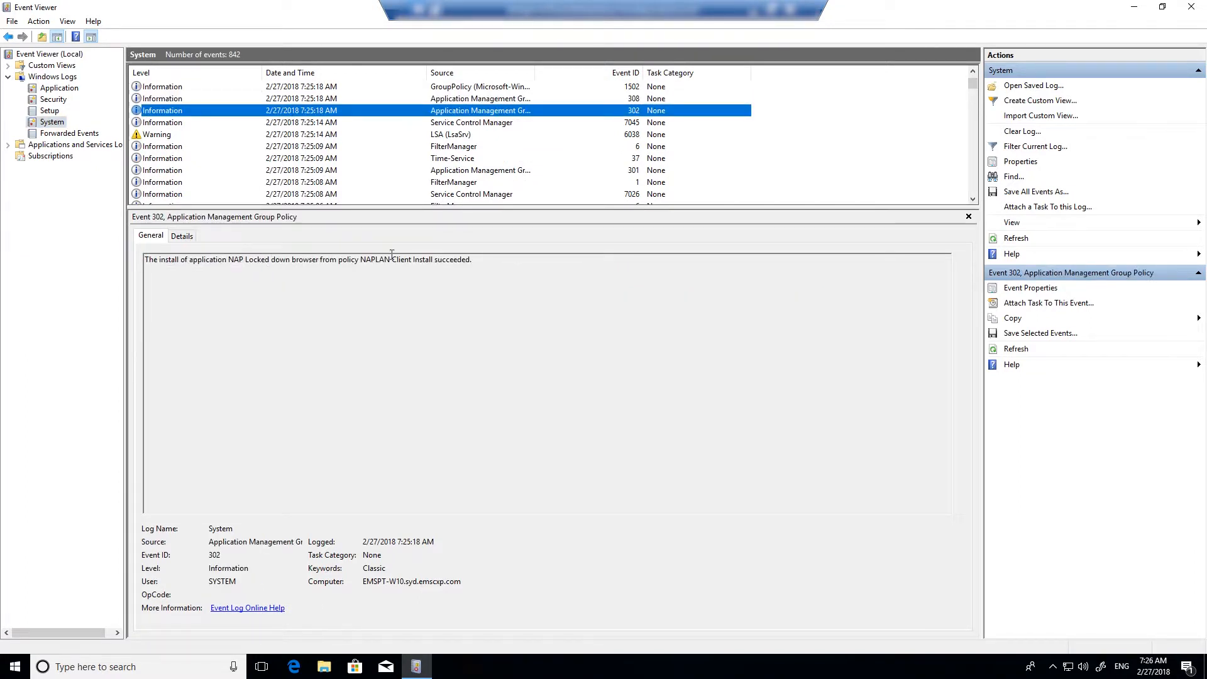
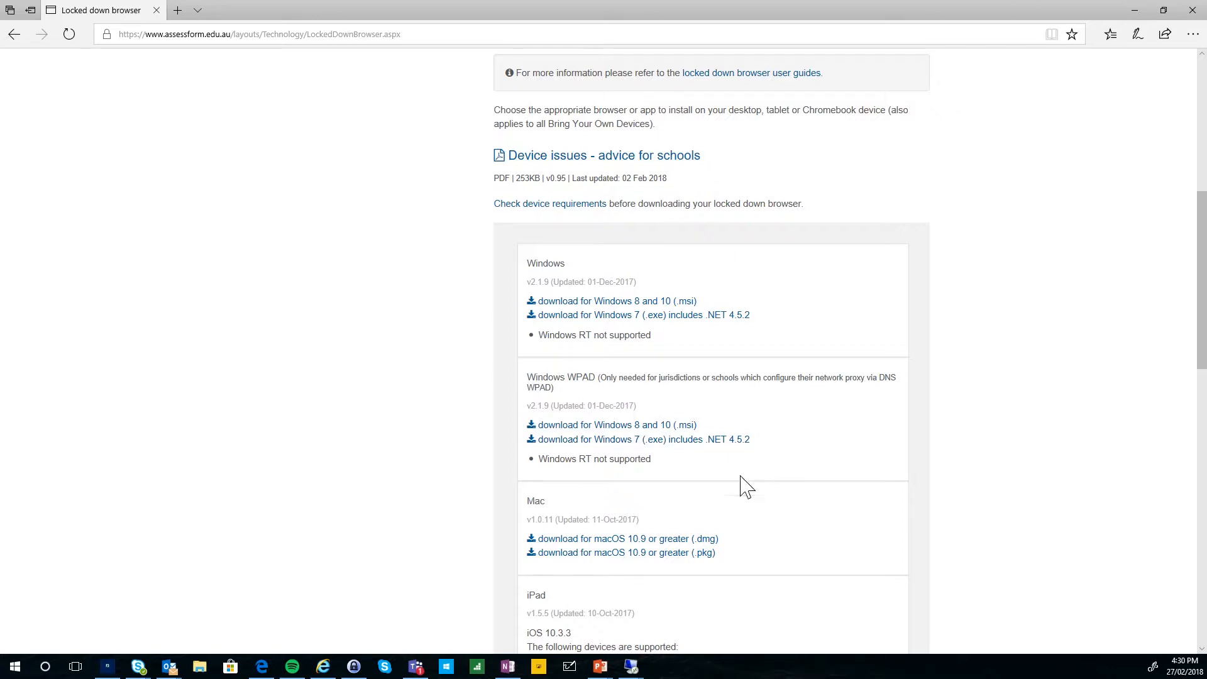
Switch to the emspt-sccm server session and browse File Explorer to C:\Install
mouse_move(639, 673)
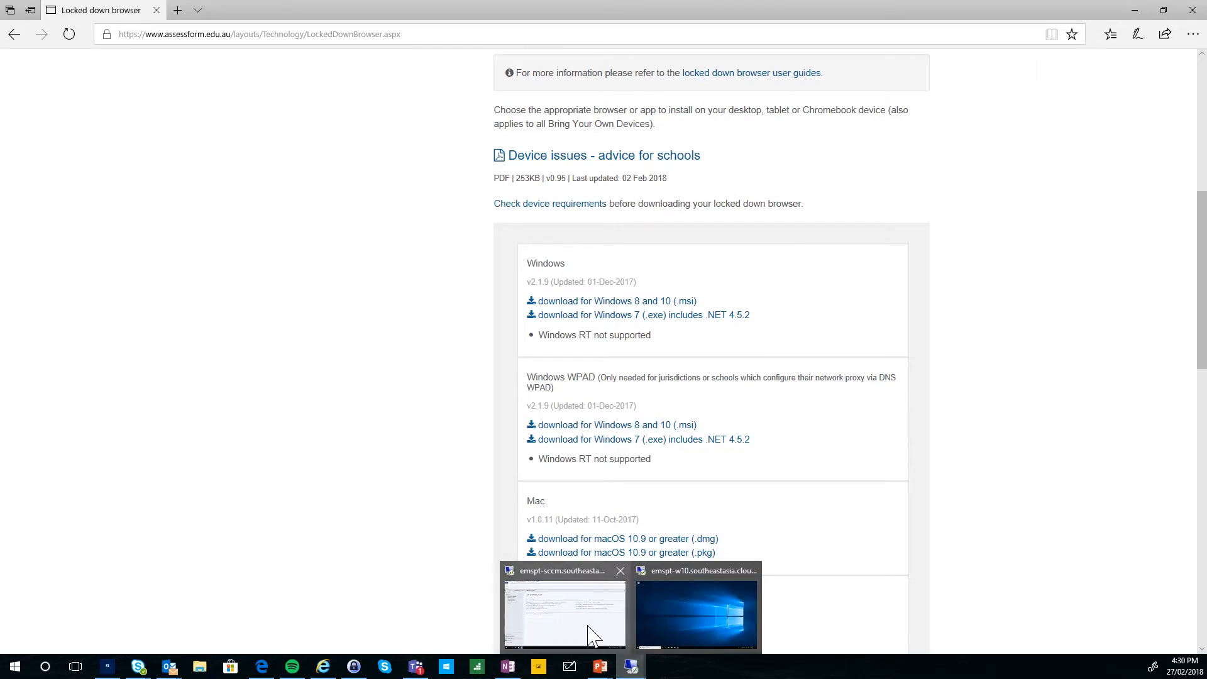
left_click(588, 634)
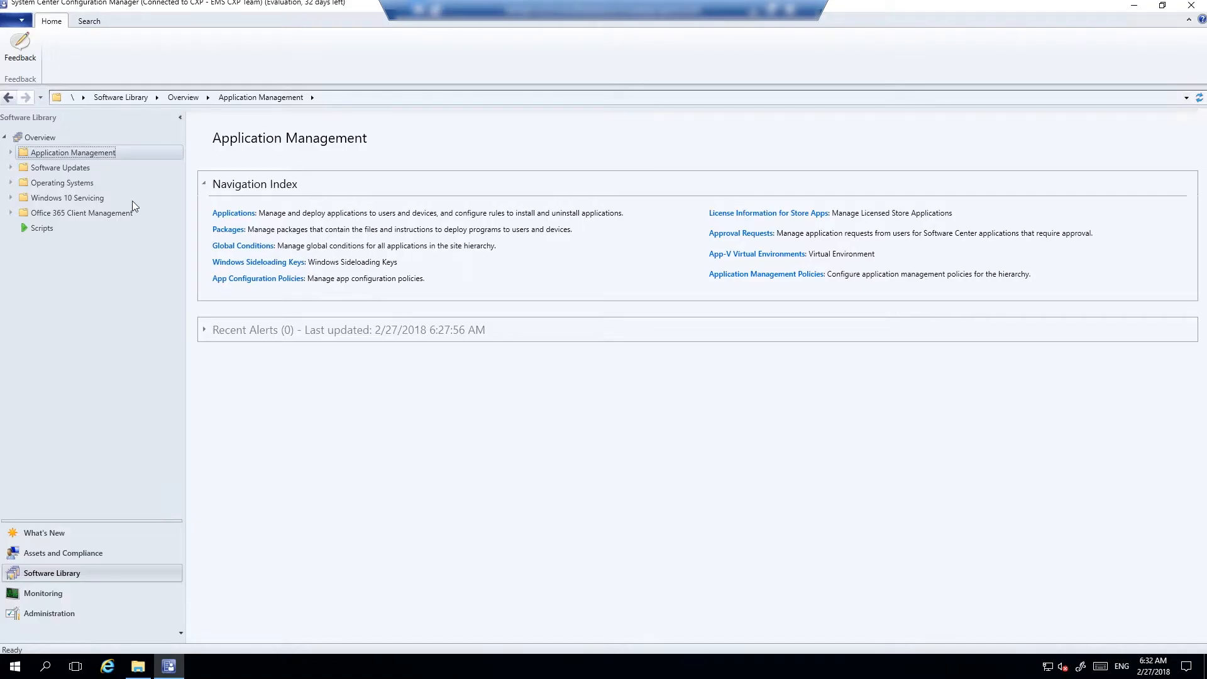
left_click(137, 665)
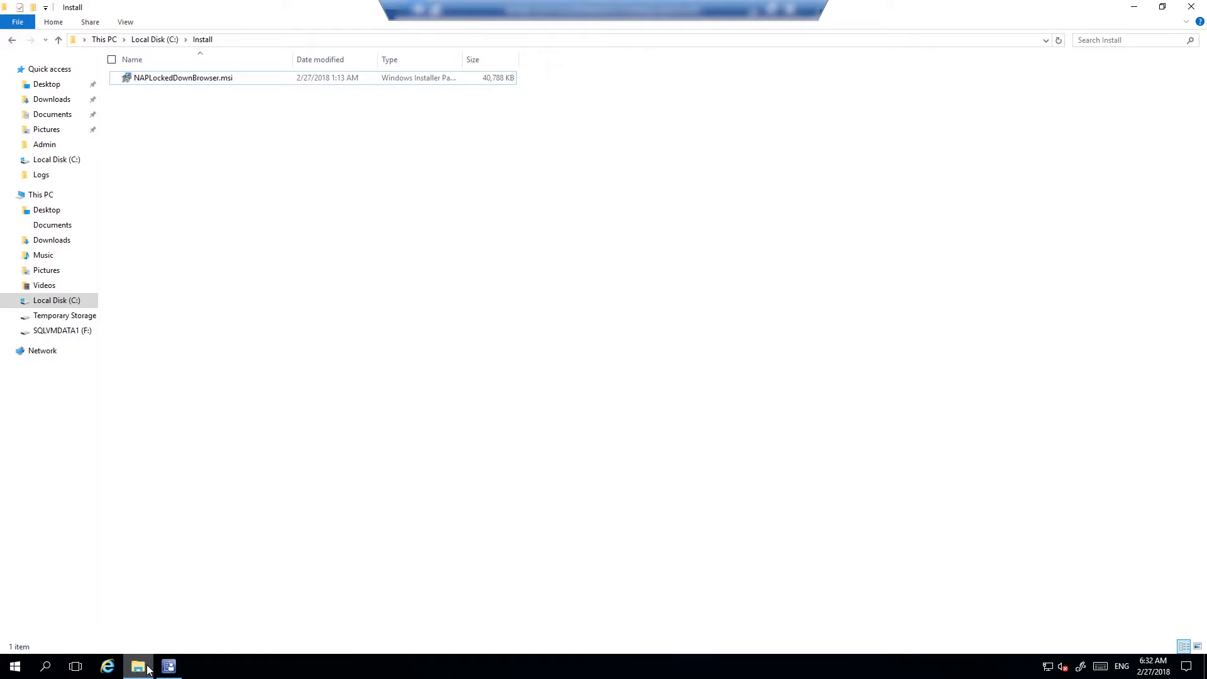
Select NAPLockedDownBrowser.msi in C:\Install, then return to the Configuration Manager console
left_click(146, 83)
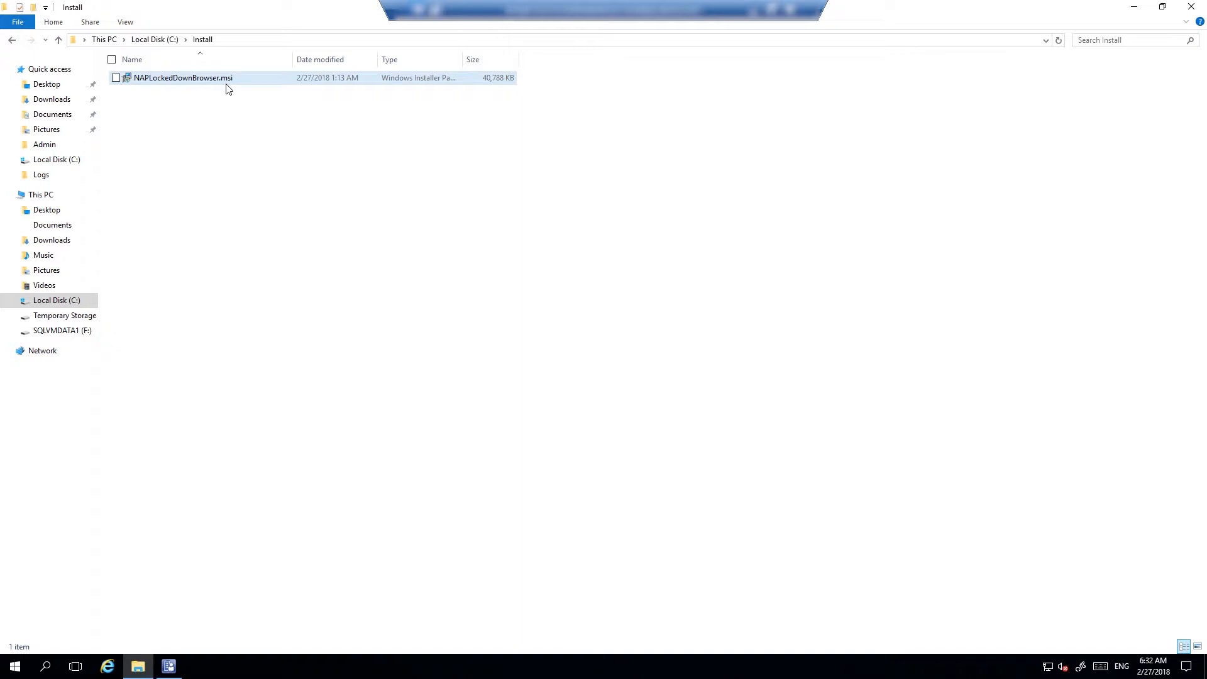
left_click(169, 667)
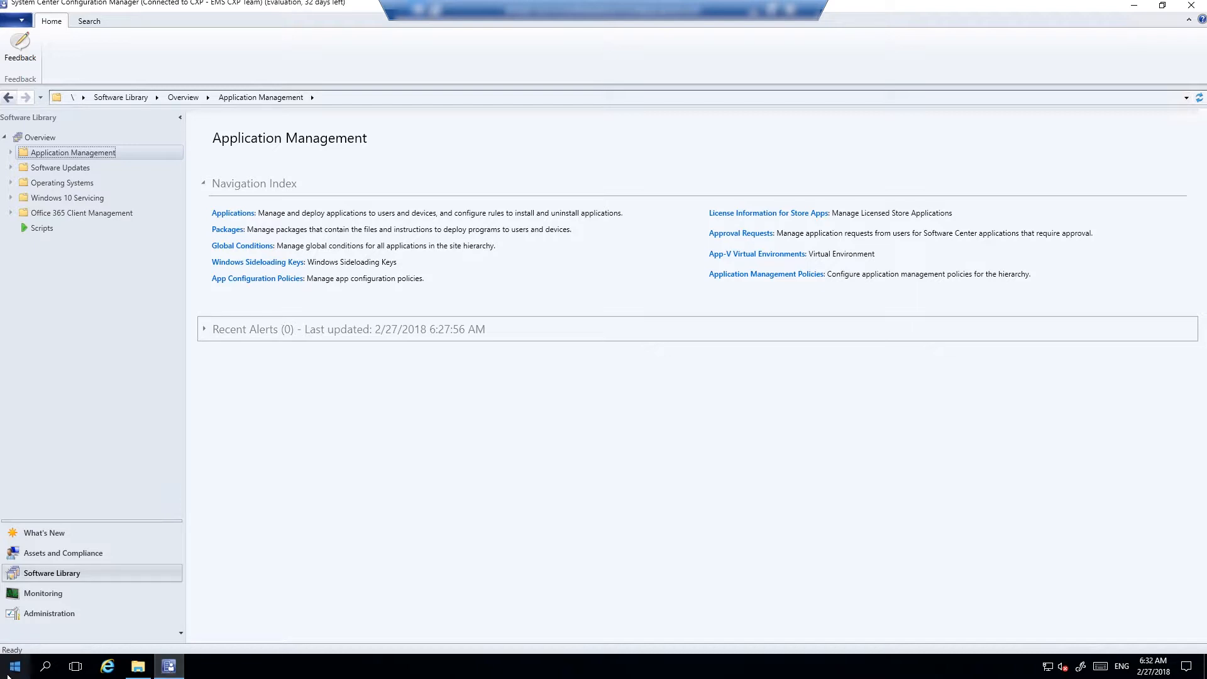
Review the NAPLAN Machines collection's membership rules and close its properties without changes
left_click(104, 559)
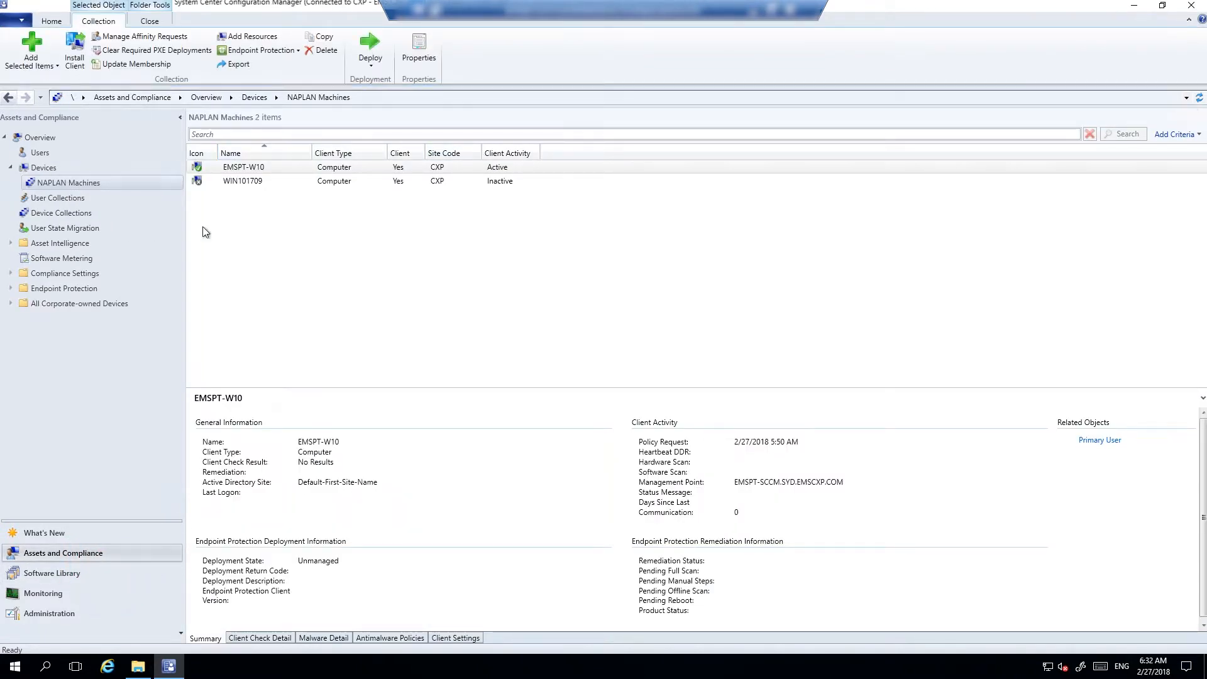
right_click(105, 182)
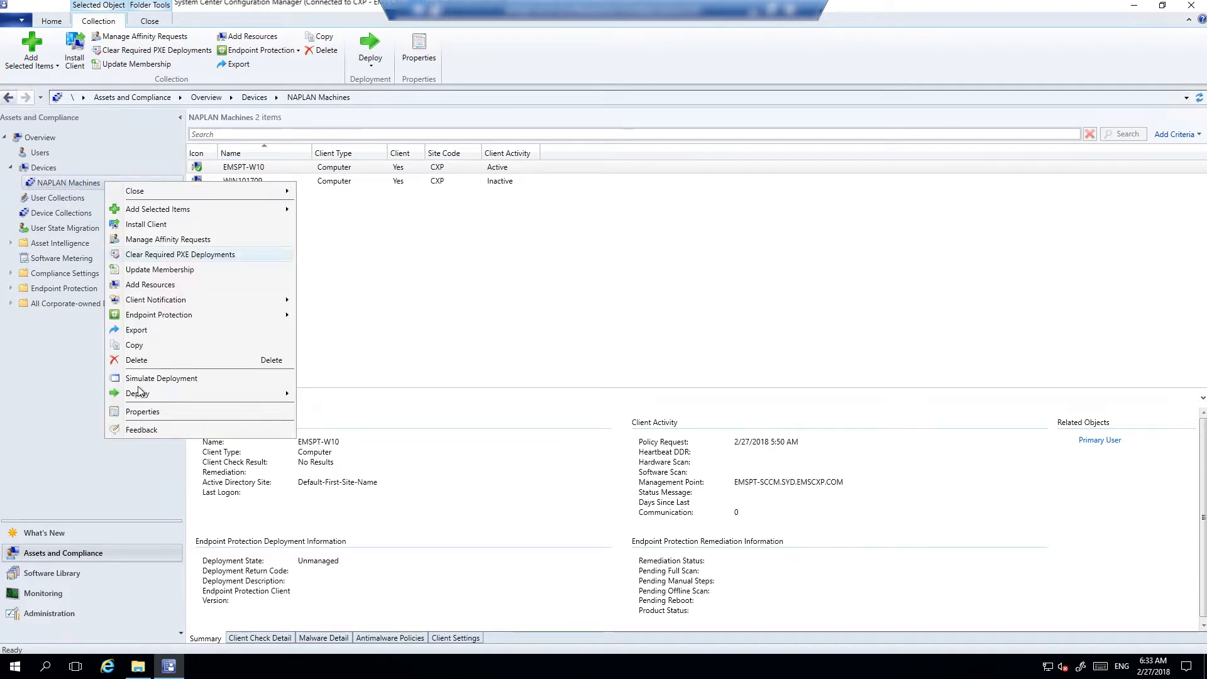
left_click(144, 411)
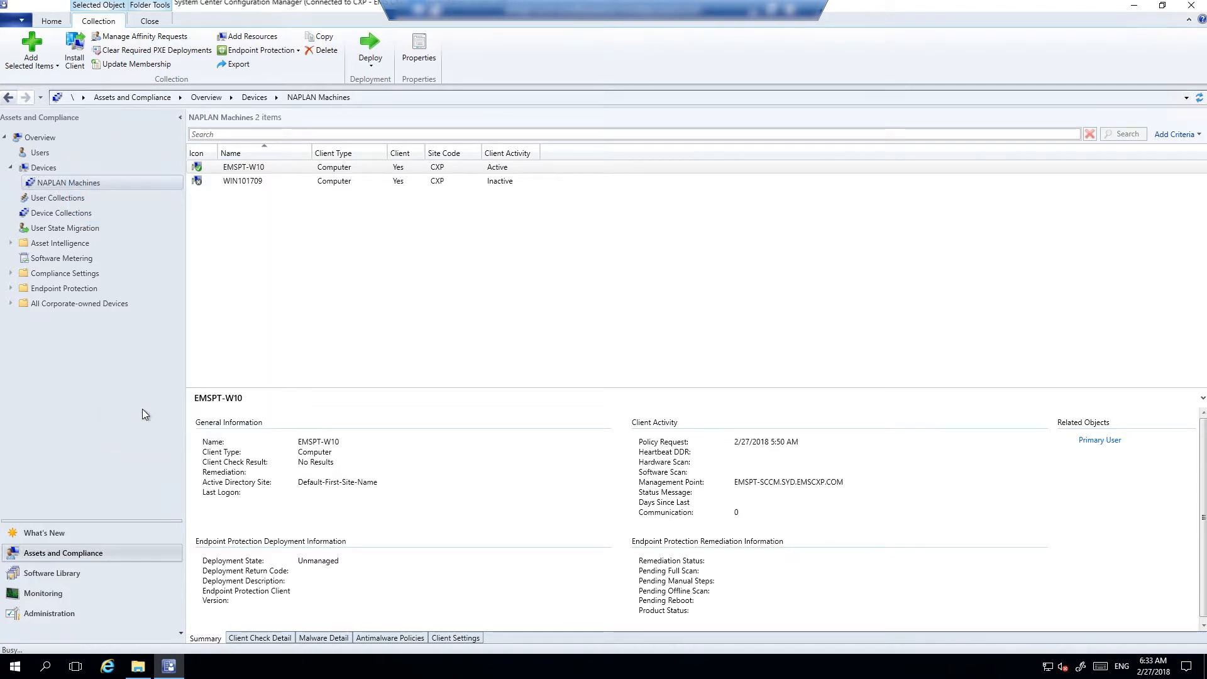
left_click(514, 201)
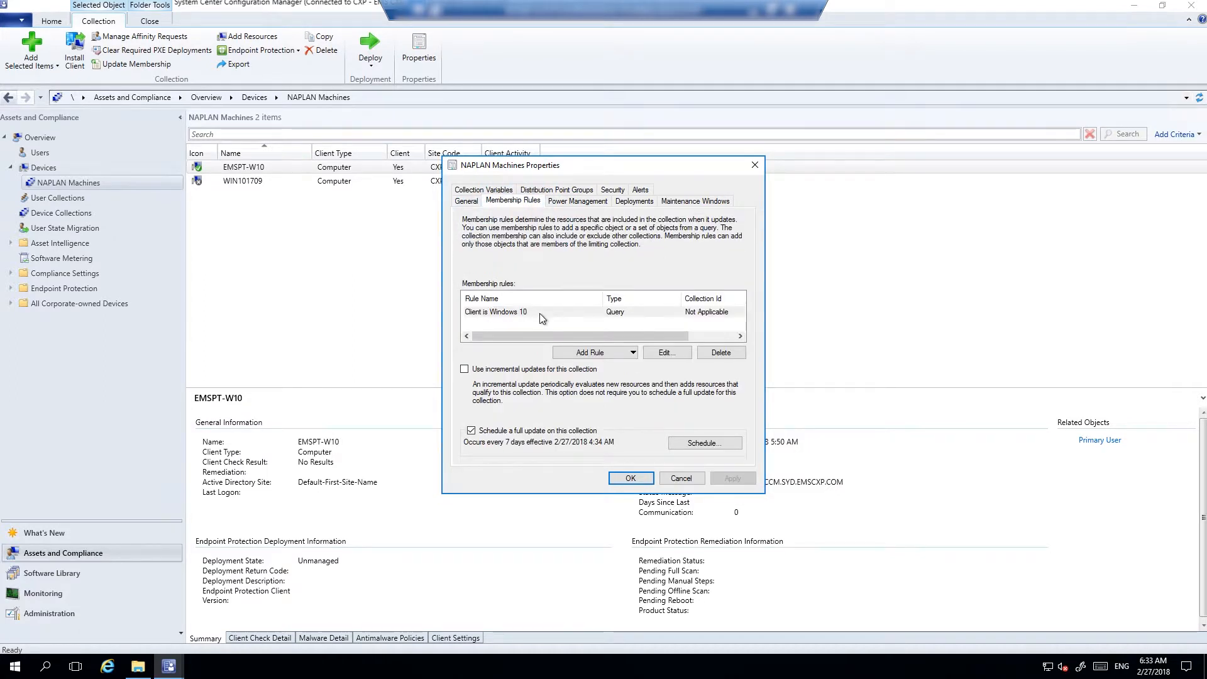
left_click(675, 481)
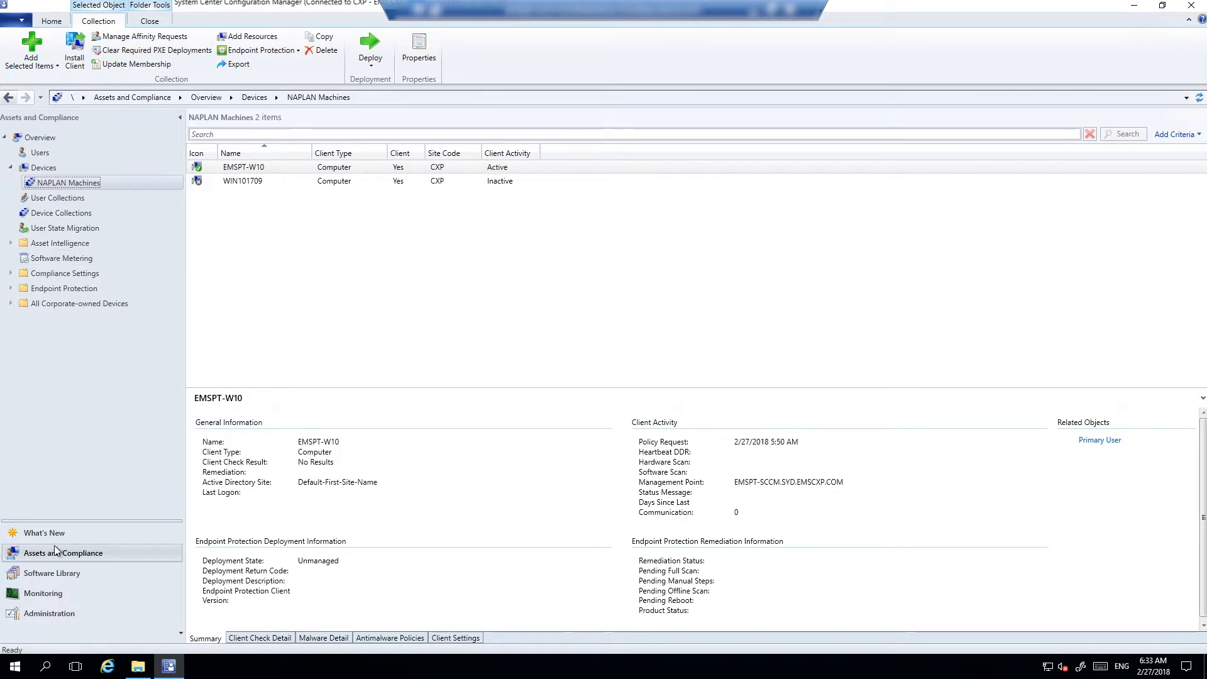
Show the empty Applications list under Software Library > Application Management
left_click(56, 573)
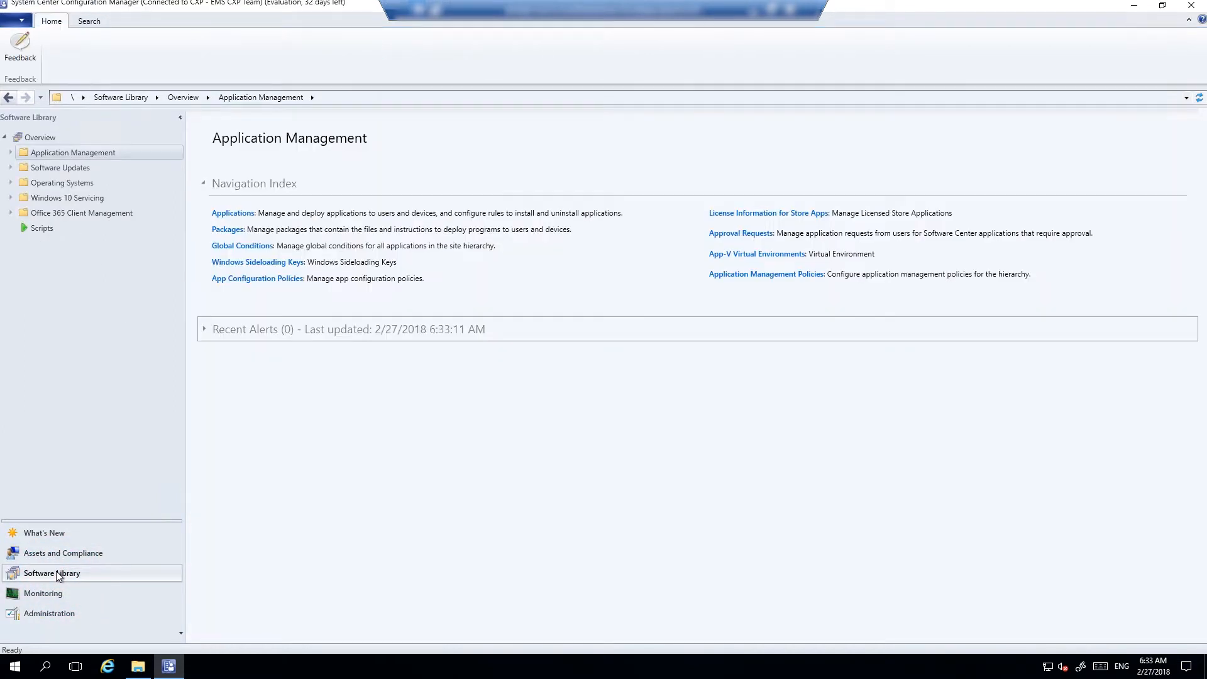
left_click(10, 152)
left_click(45, 168)
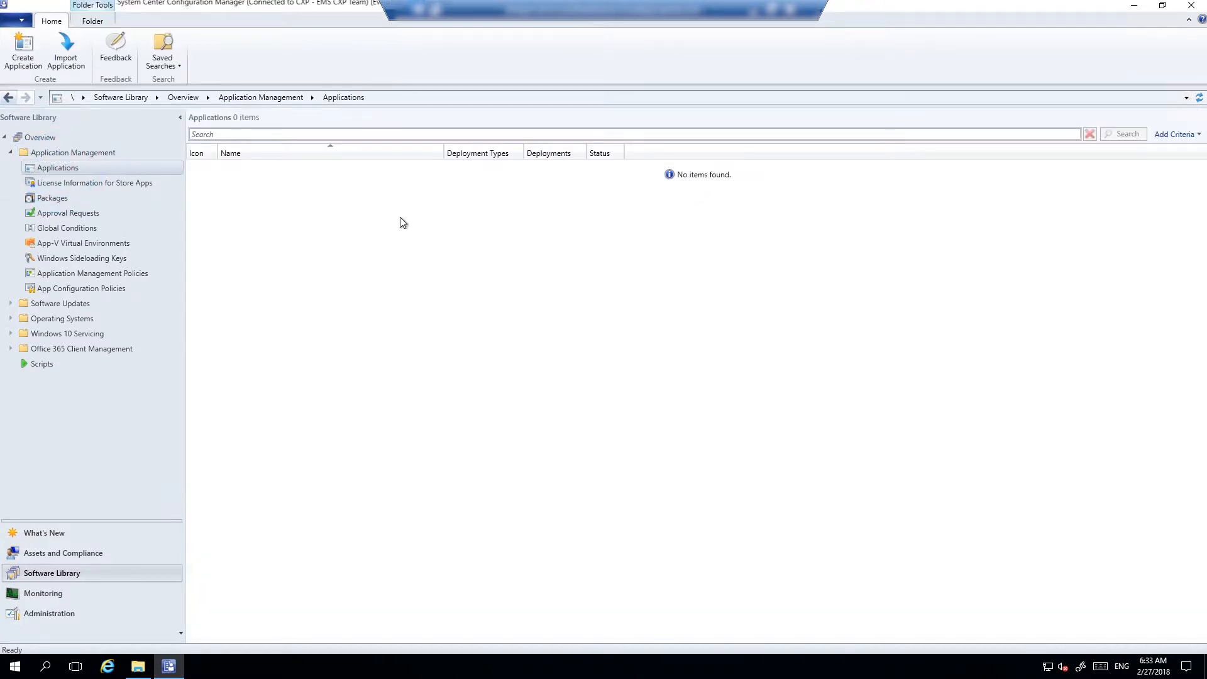
Start a new application from \\emspt-sccm\Install\NAPLockedDownBrowser.msi and import its details
right_click(402, 222)
left_click(362, 228)
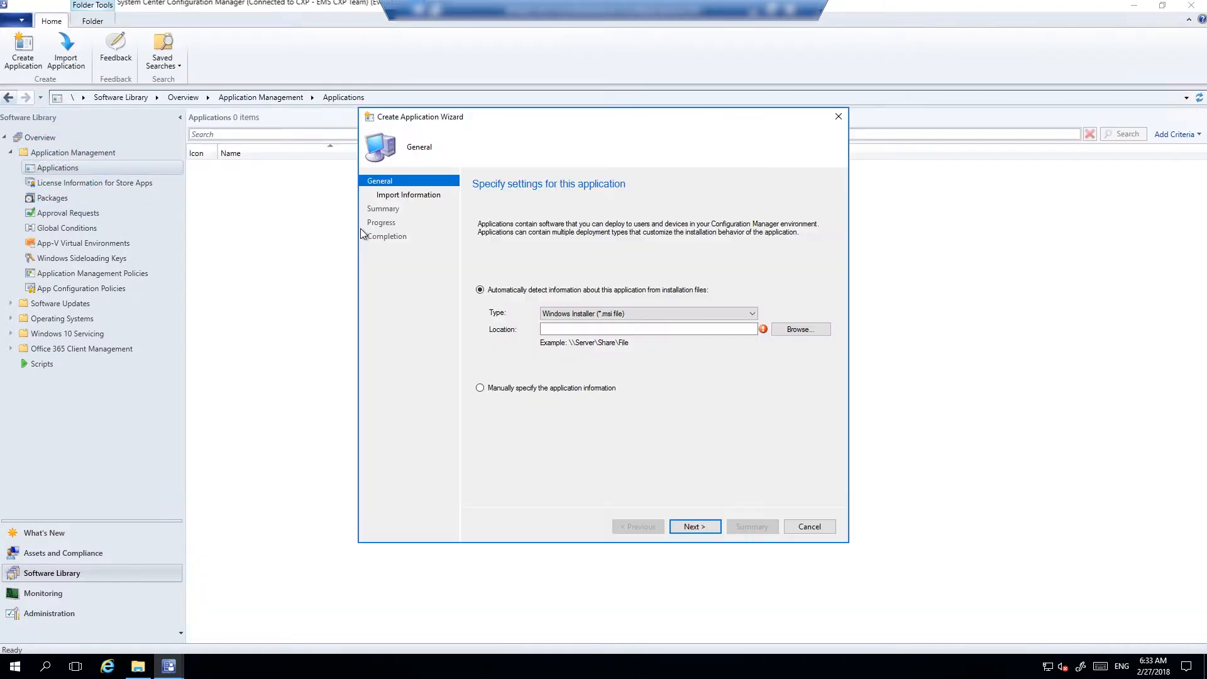
left_click(651, 329)
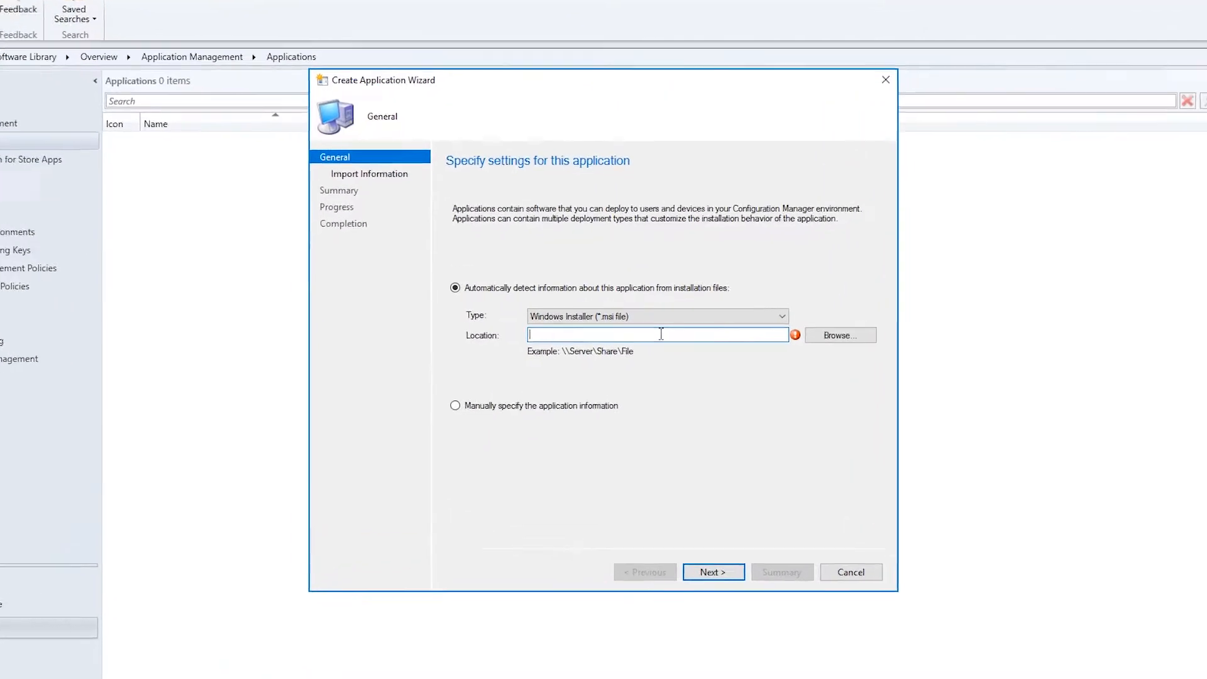
type("\\\\")
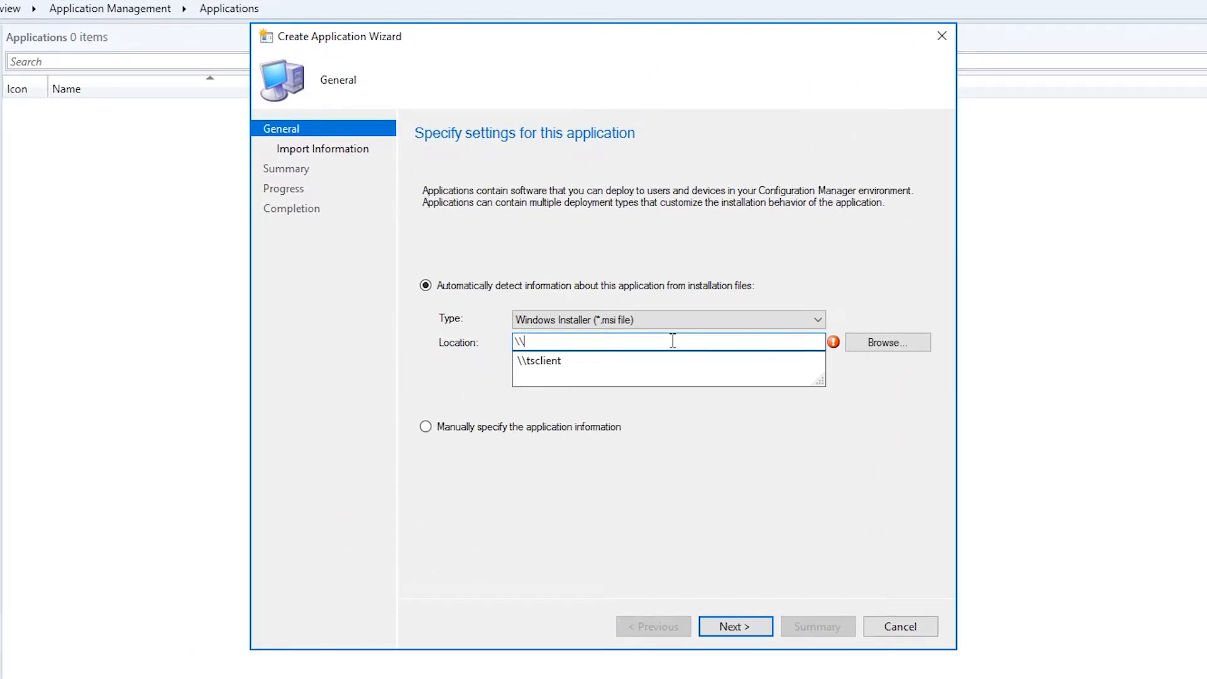
type("esm")
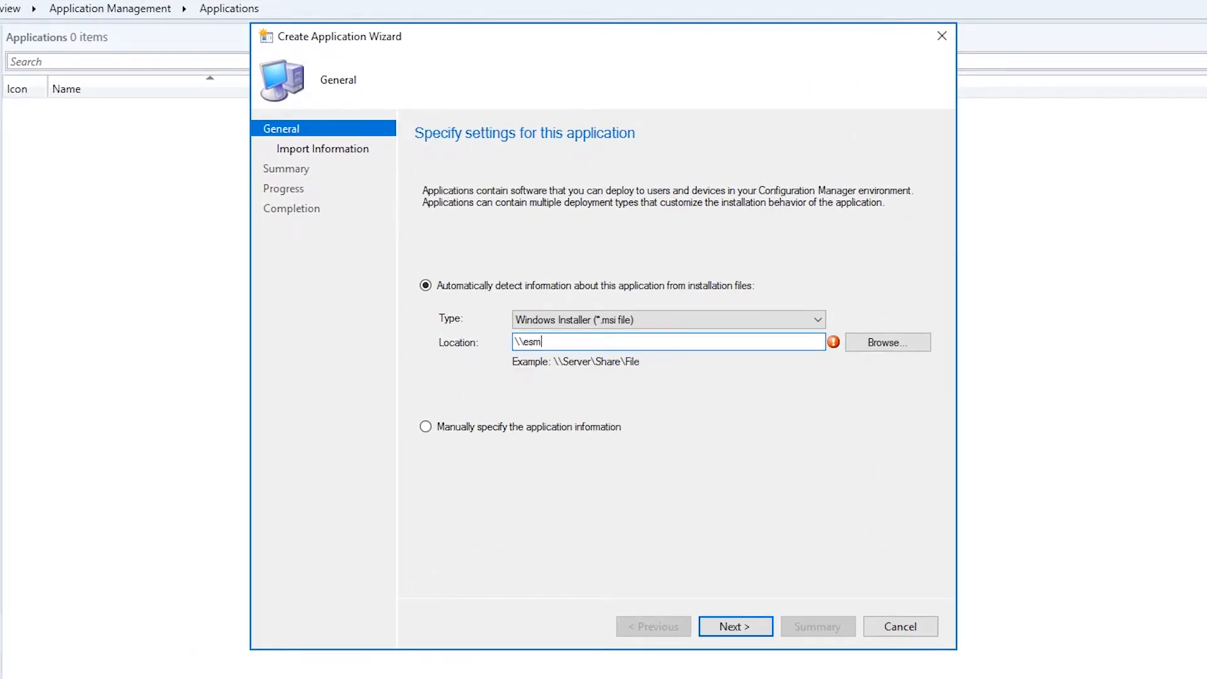
key("BackSpace")
key("BackSpace")
type("mspt-sccm\\")
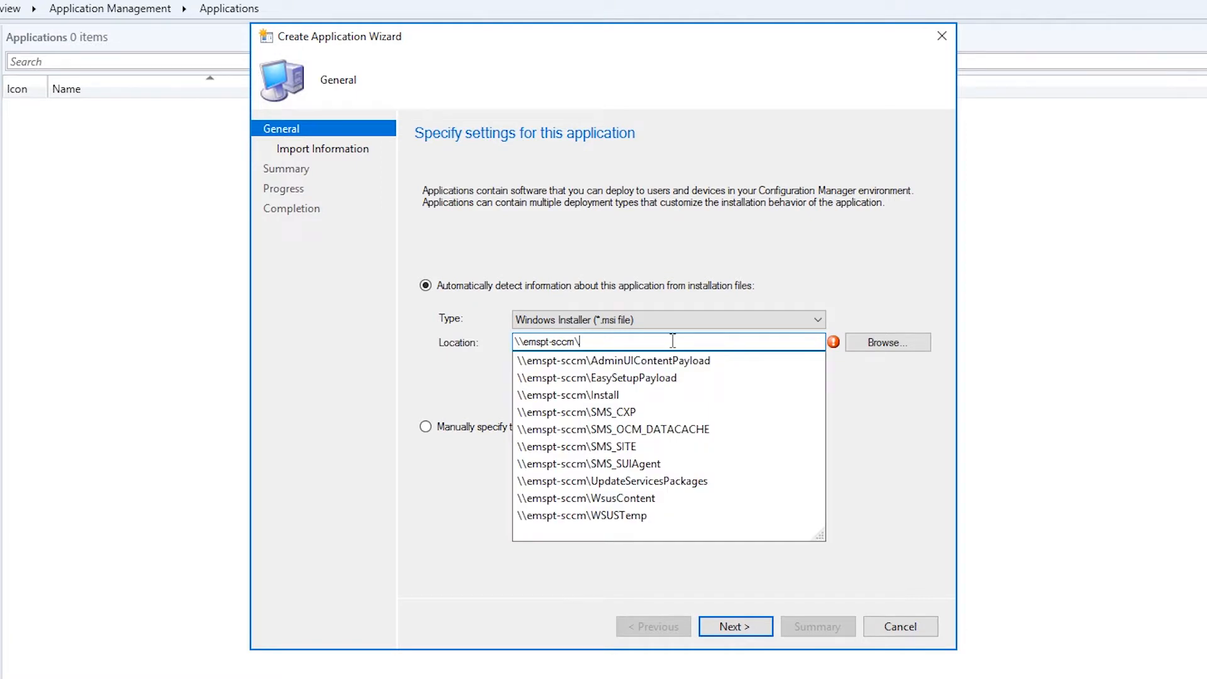
key("Down")
key("Down")
key("Down")
type("\\")
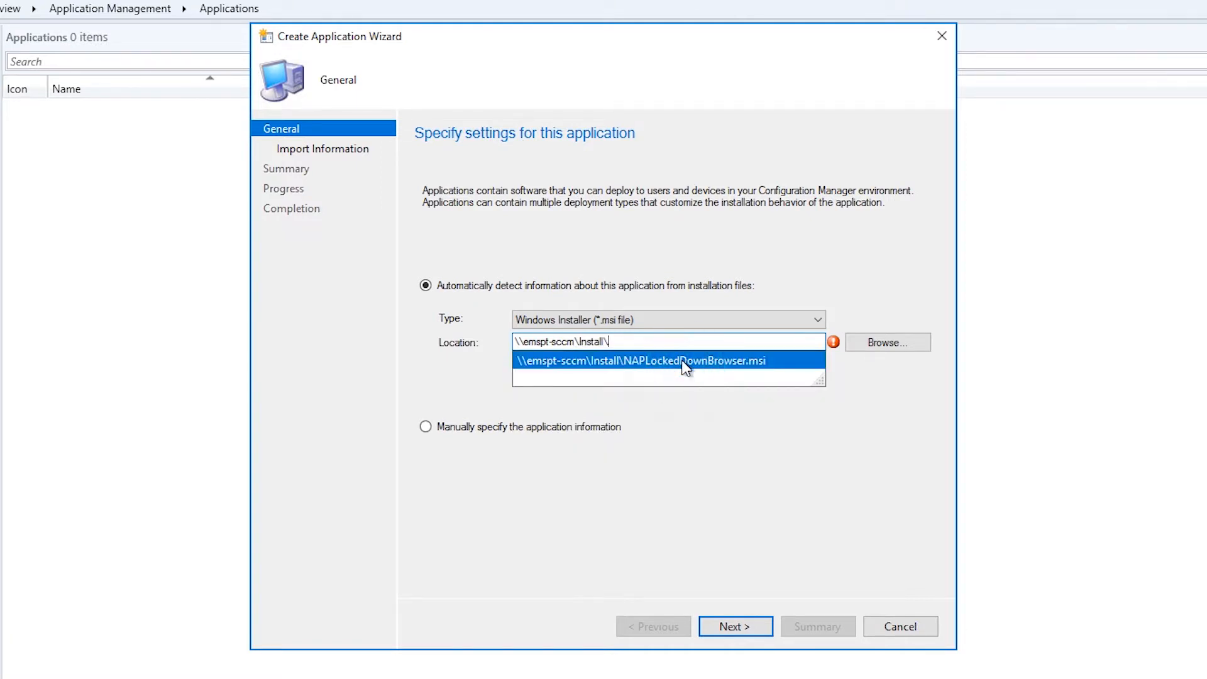
left_click(682, 359)
left_click(722, 620)
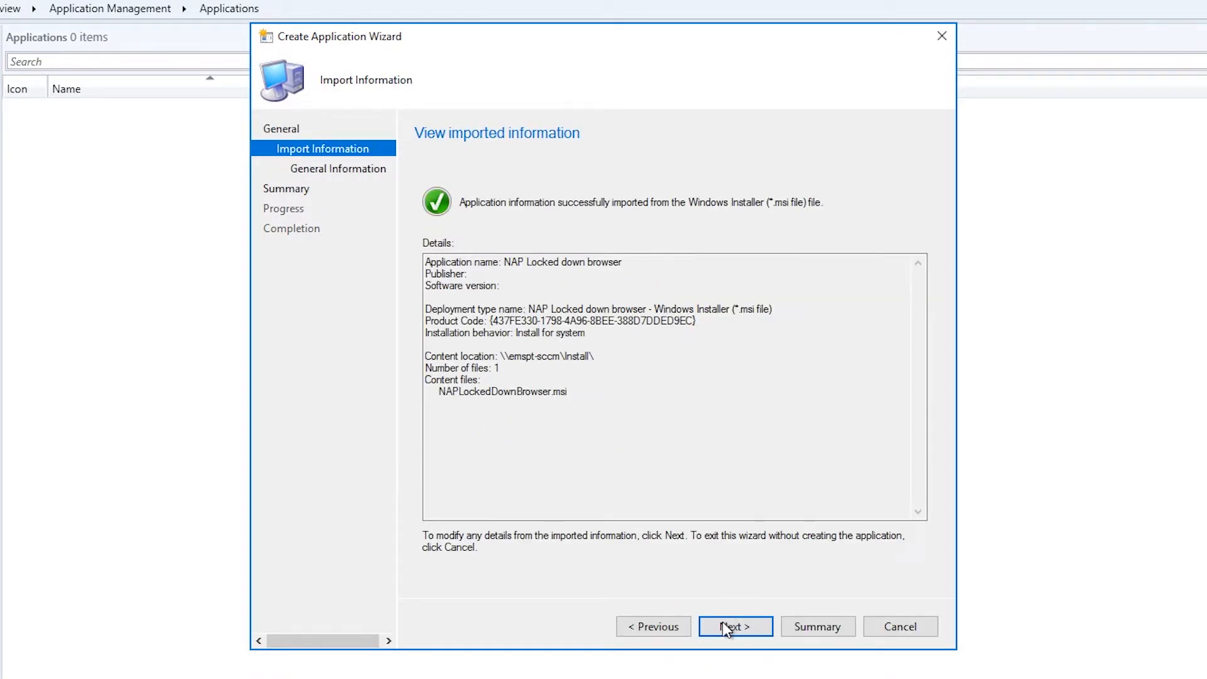
Rename the application to NAPLAN Online Client, keep the install command, and finish the wizard
left_click(722, 621)
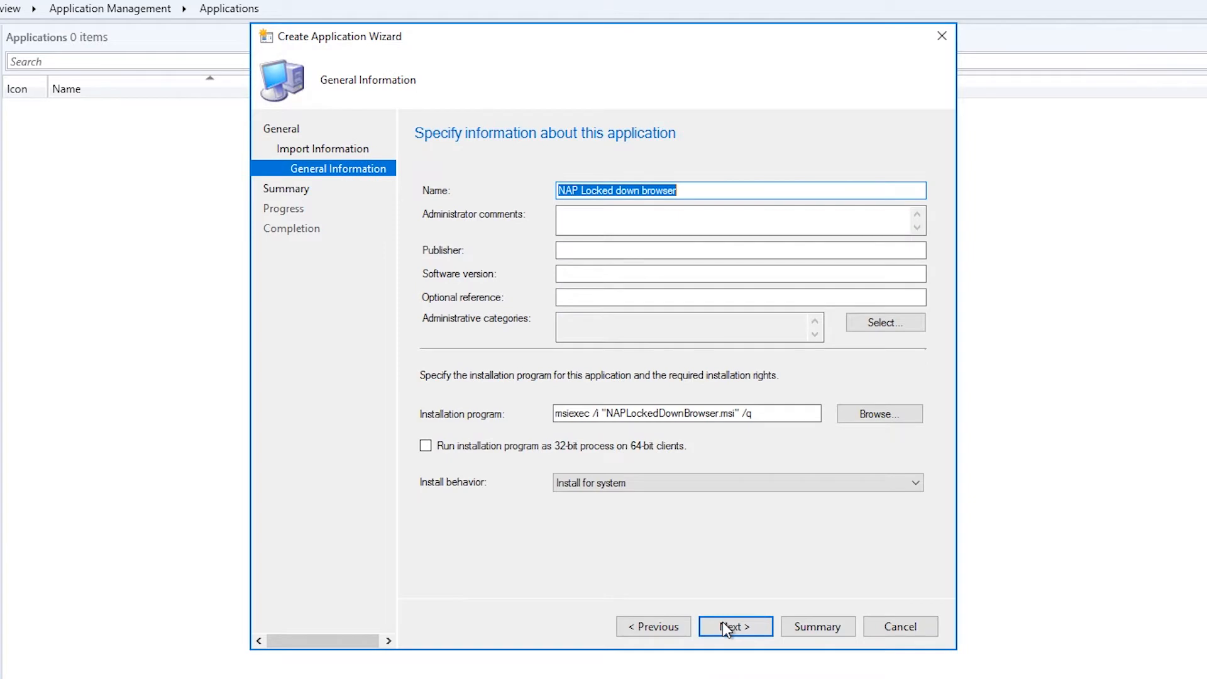
left_click_drag(581, 190, 691, 190)
key("BackSpace")
type("LAN Online Client")
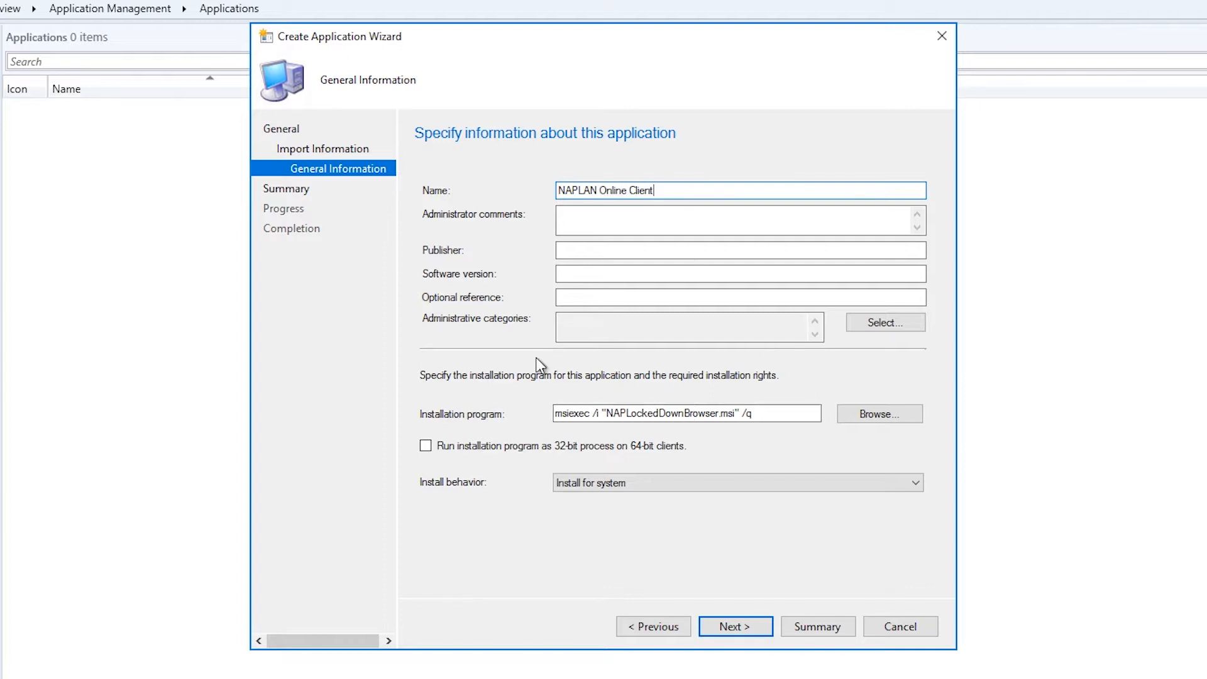
left_click_drag(563, 412, 773, 413)
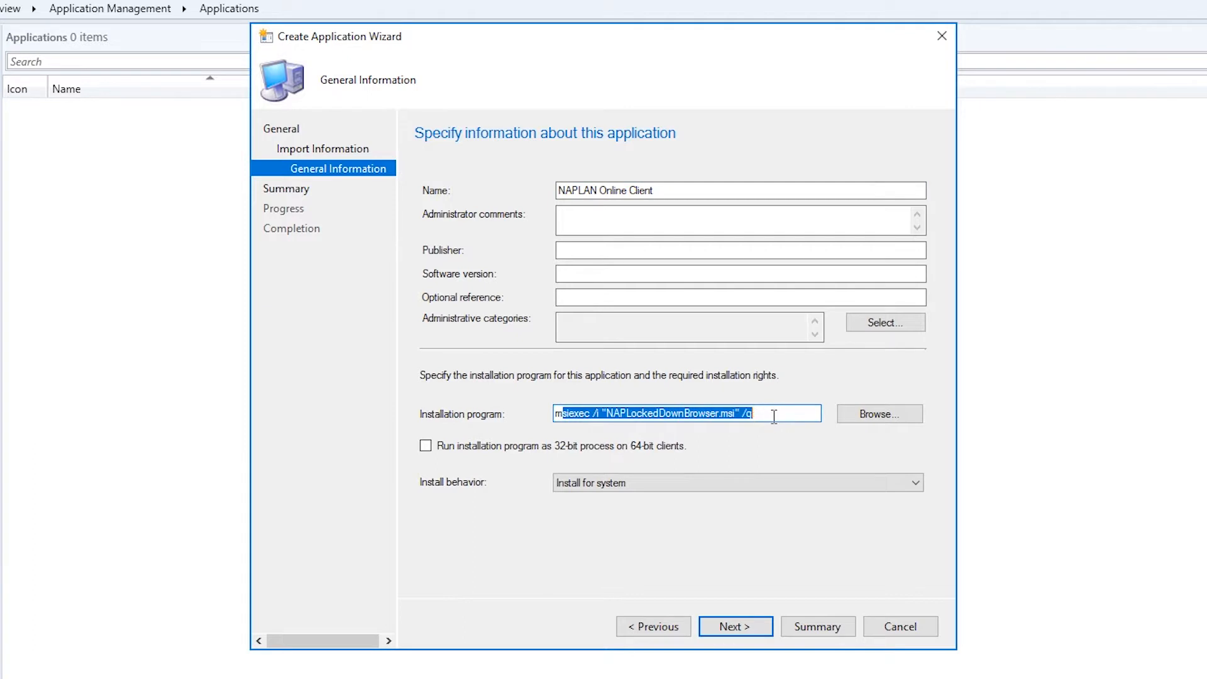
left_click(786, 413)
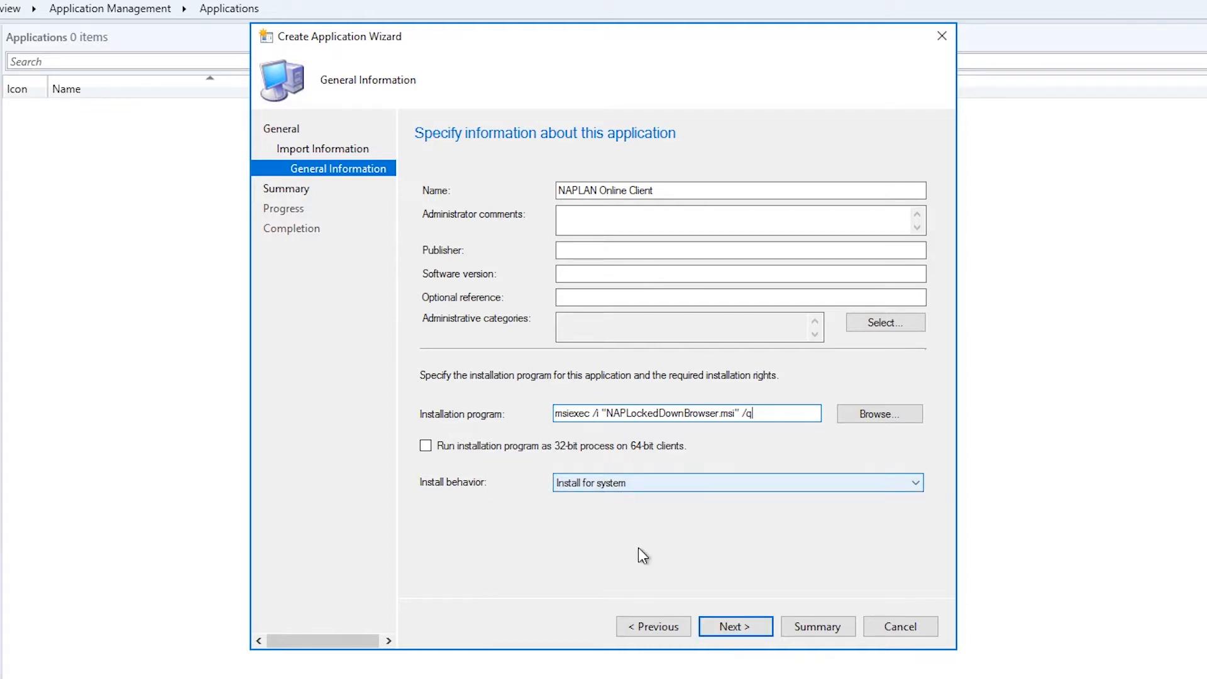
left_click(742, 628)
left_click(743, 627)
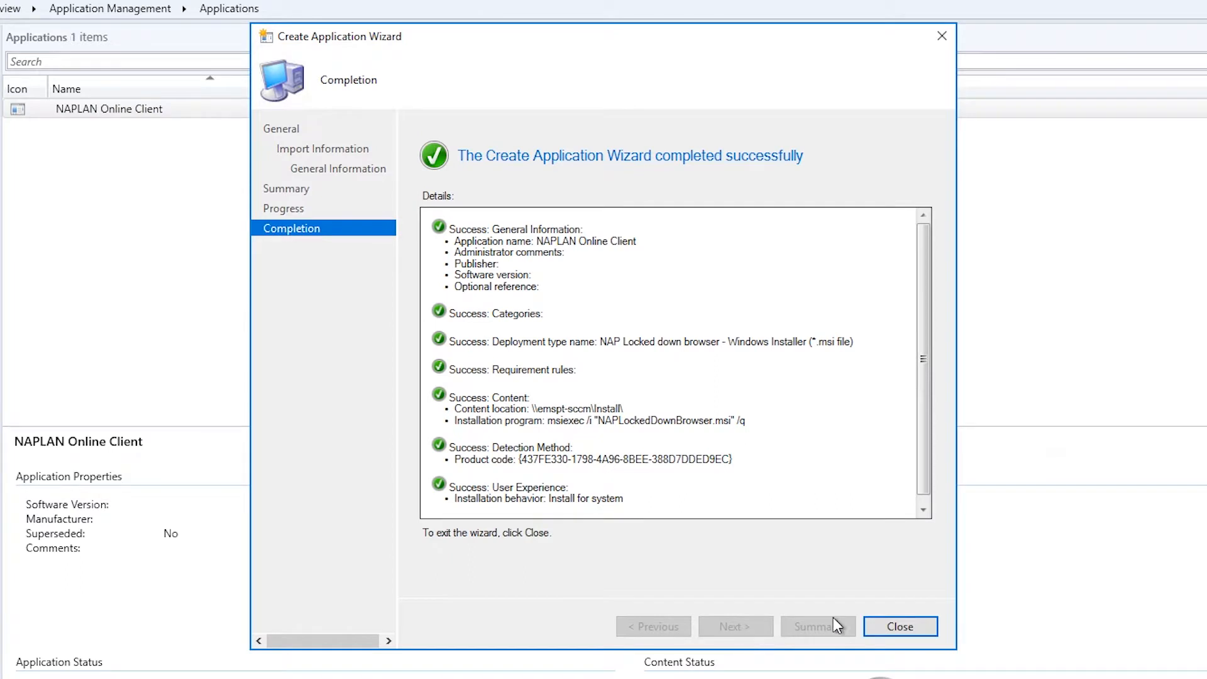
left_click(899, 626)
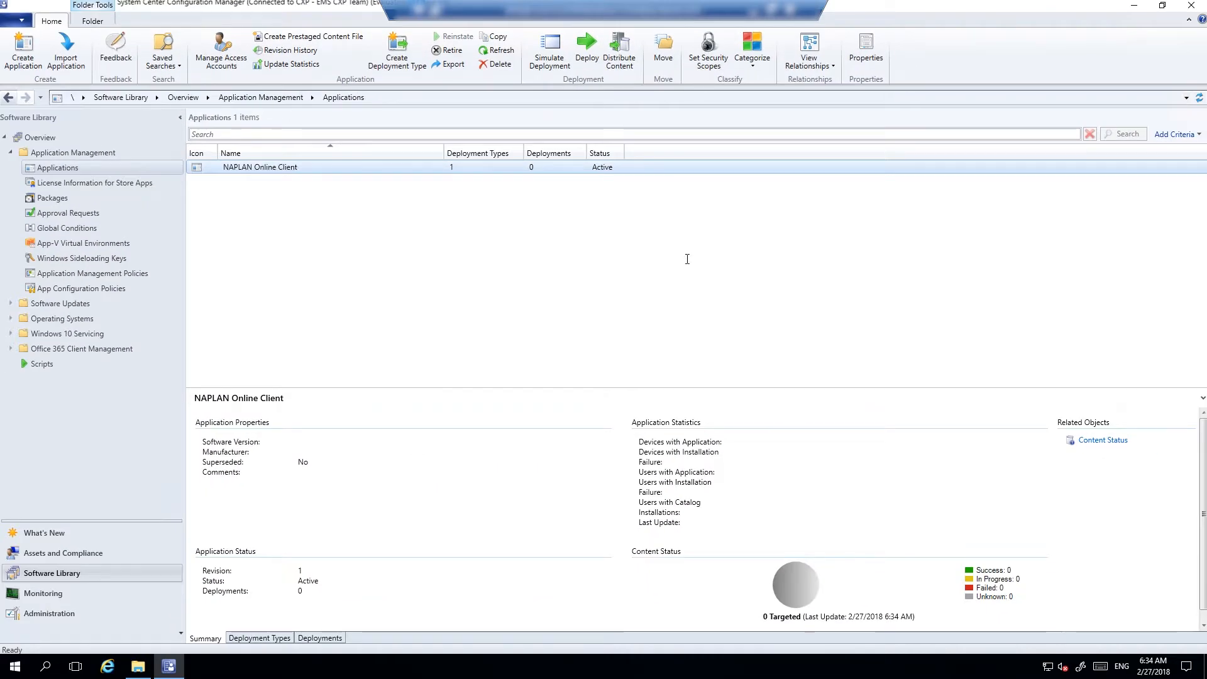
Set NAPLAN Online Client to download content automatically to distribution points, then start deploying it
left_click(348, 169)
right_click(348, 168)
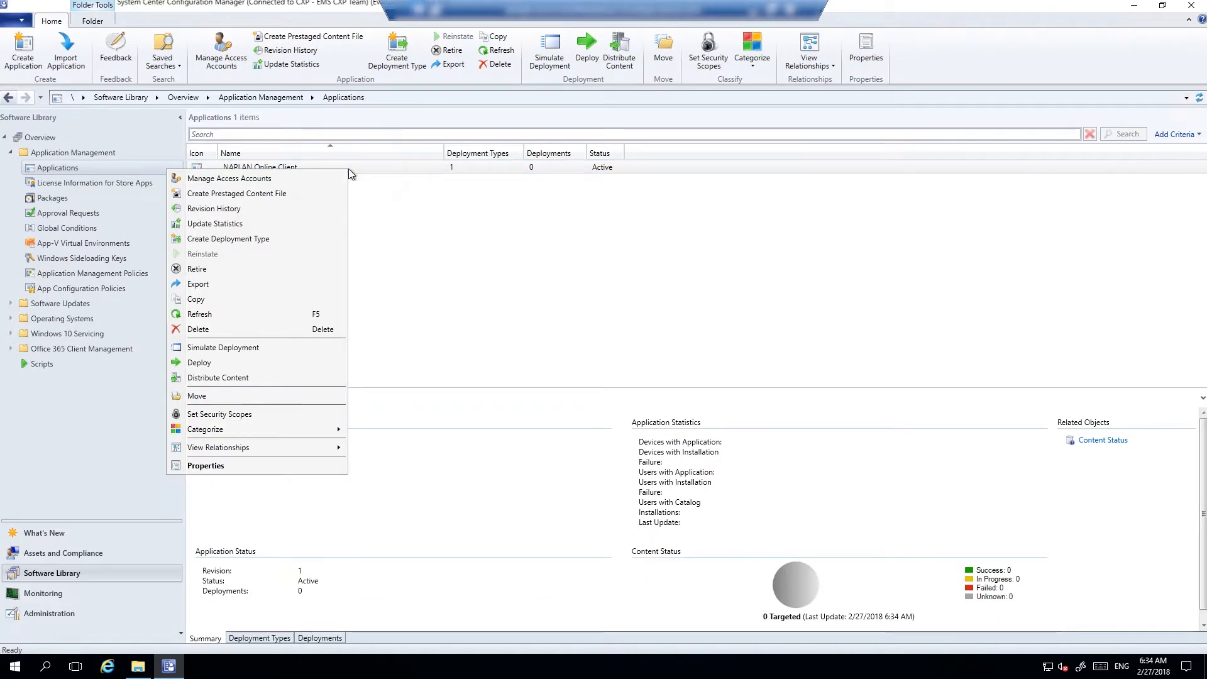
left_click(247, 467)
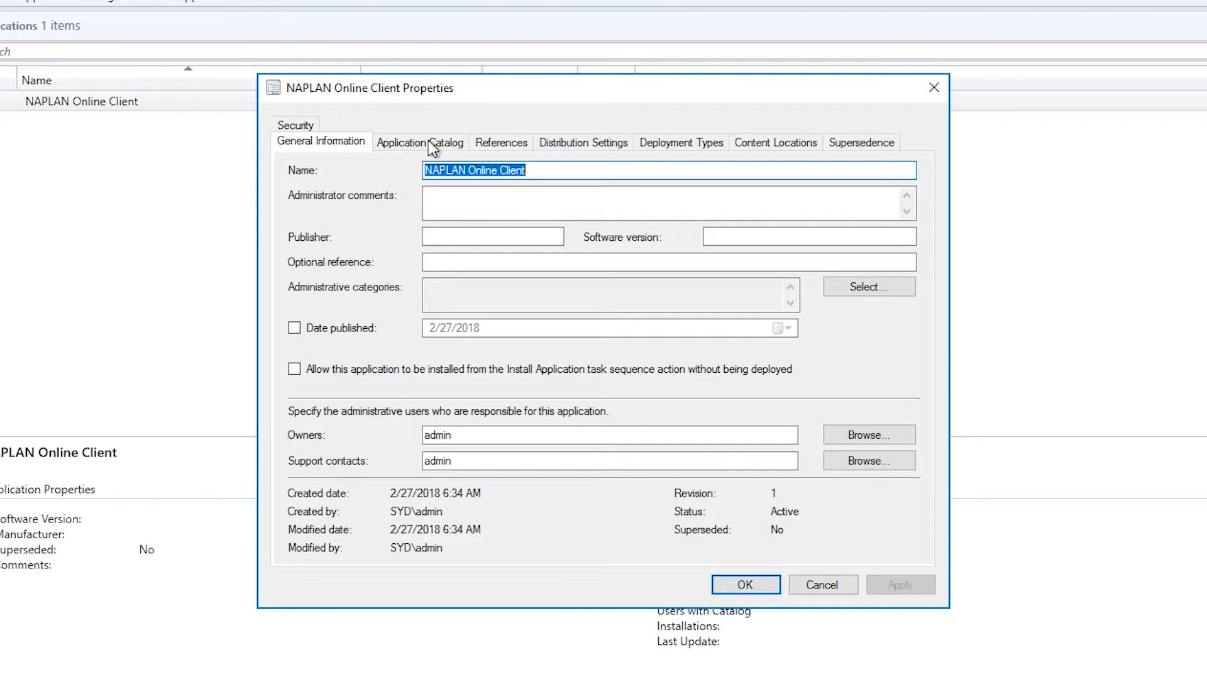
left_click(575, 142)
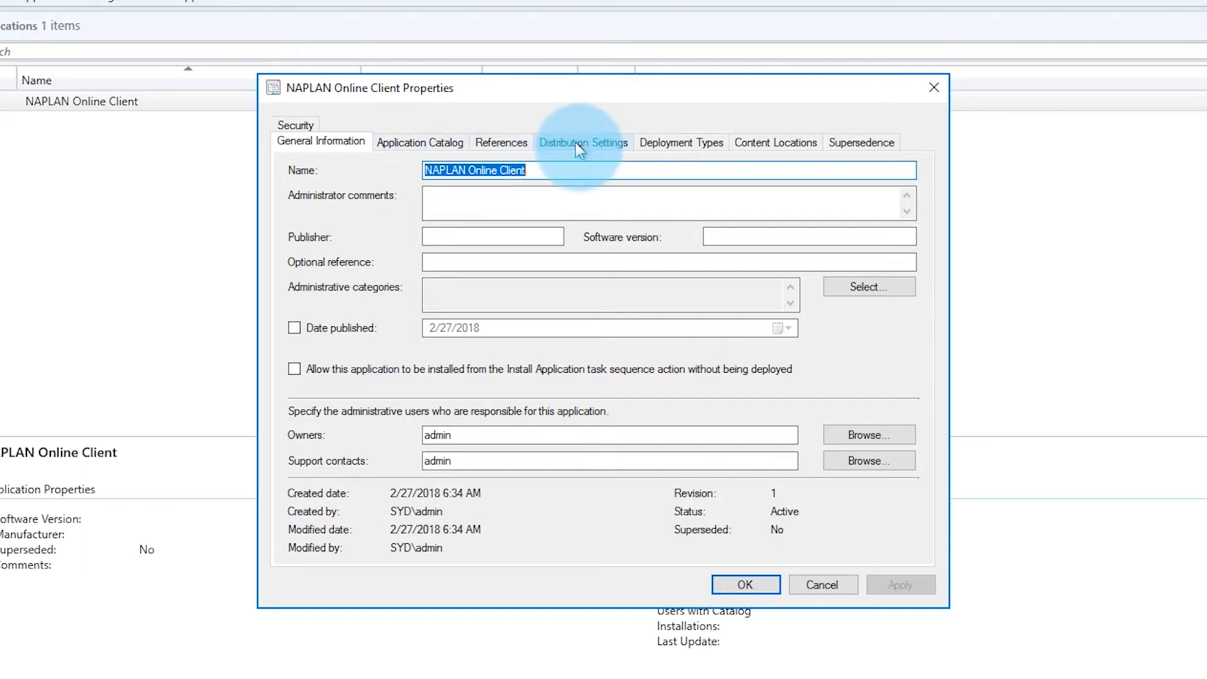
left_click(374, 392)
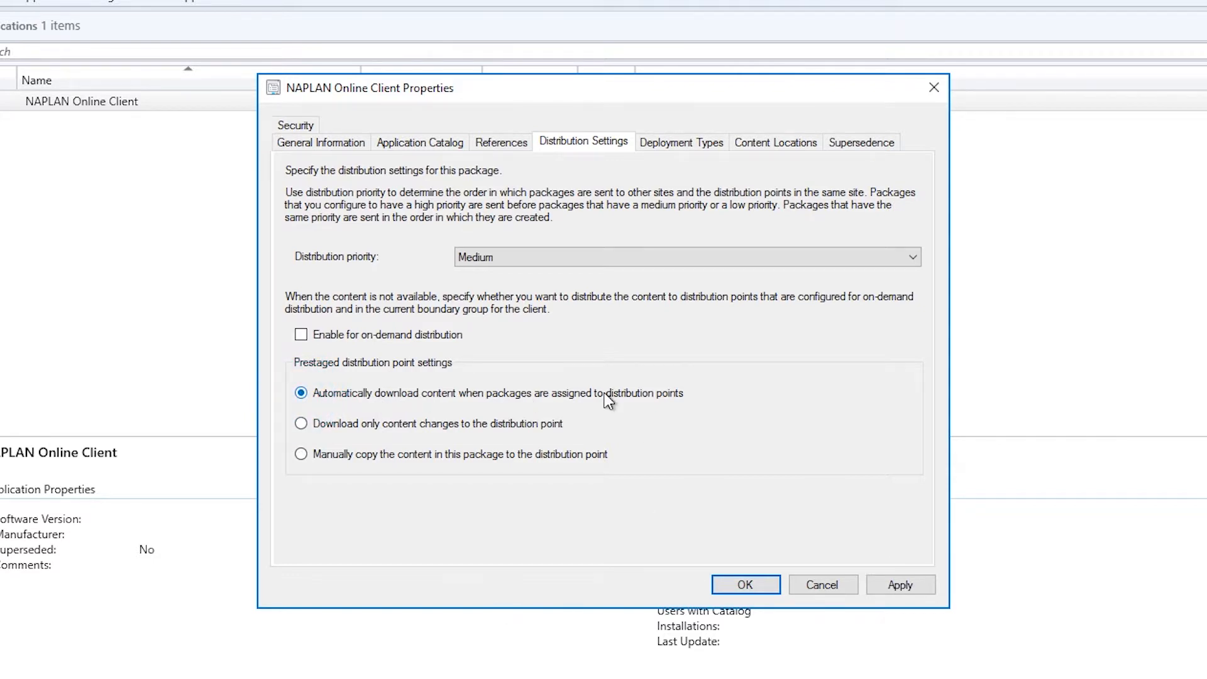
left_click(743, 586)
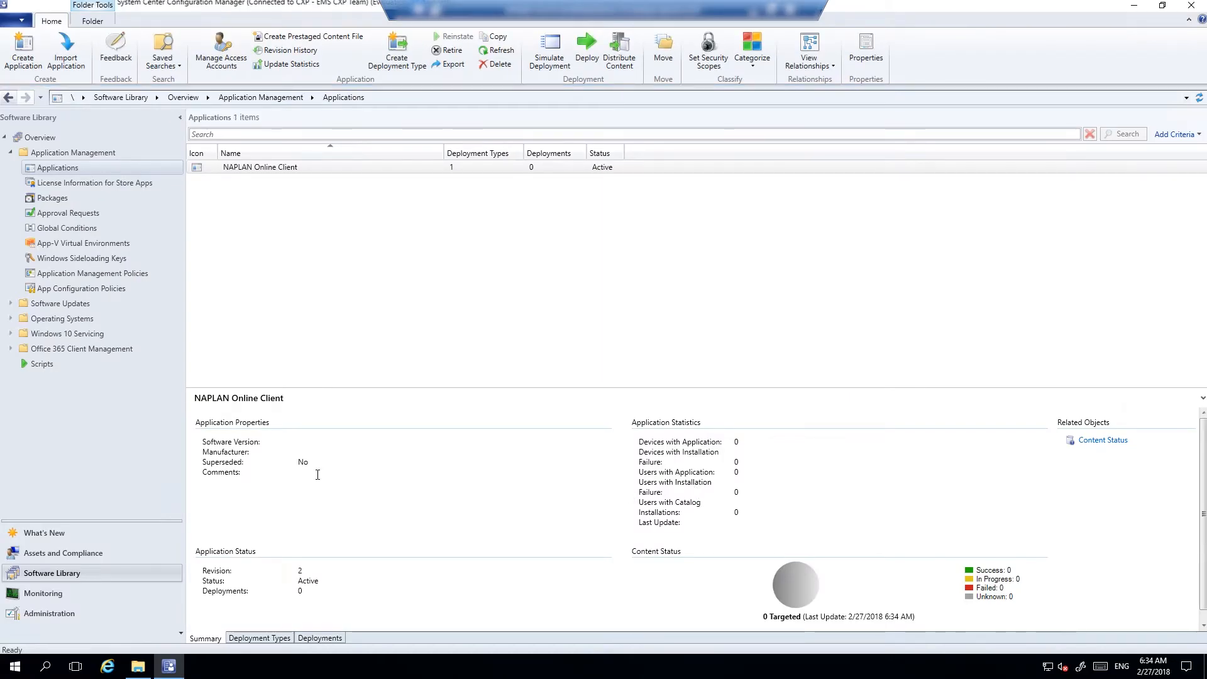
left_click(382, 167)
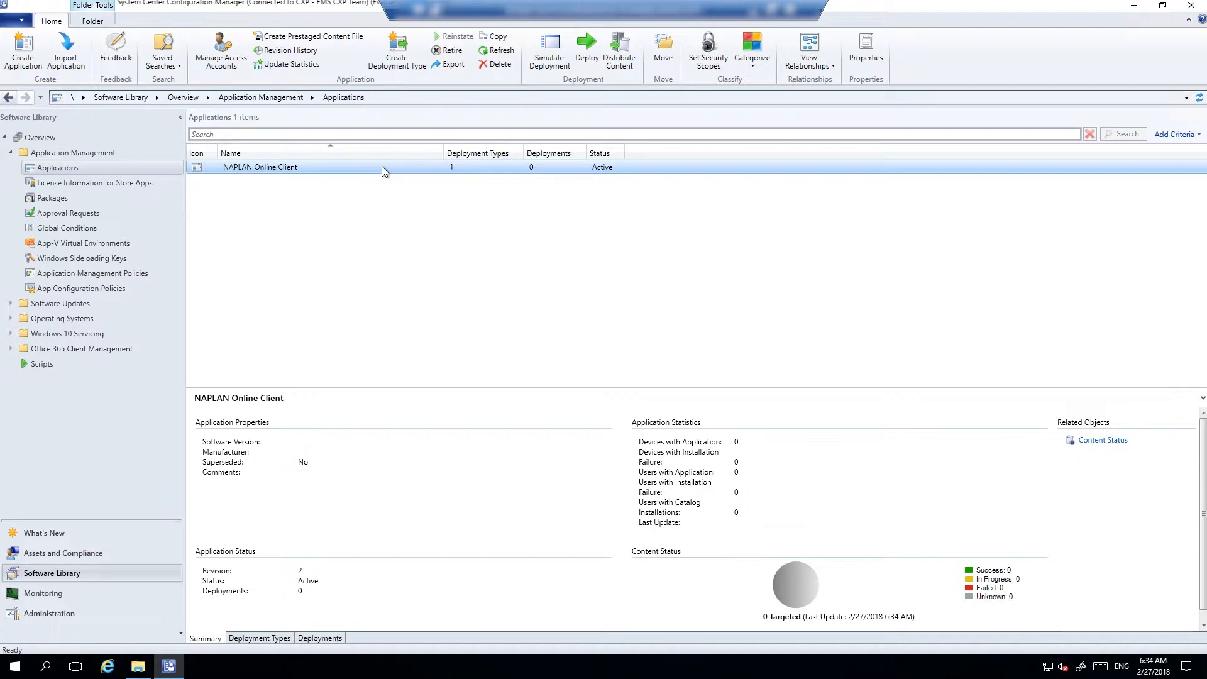
left_click(587, 53)
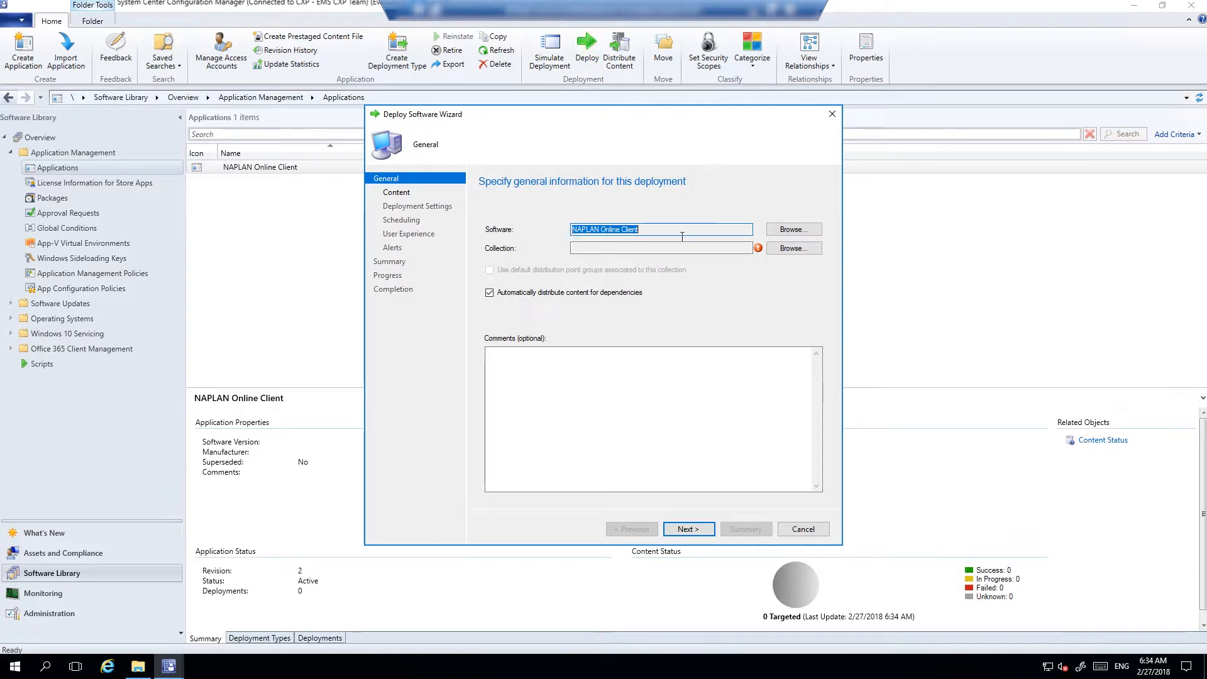
Target the deployment at the NAPLAN Machines device collection
left_click(771, 248)
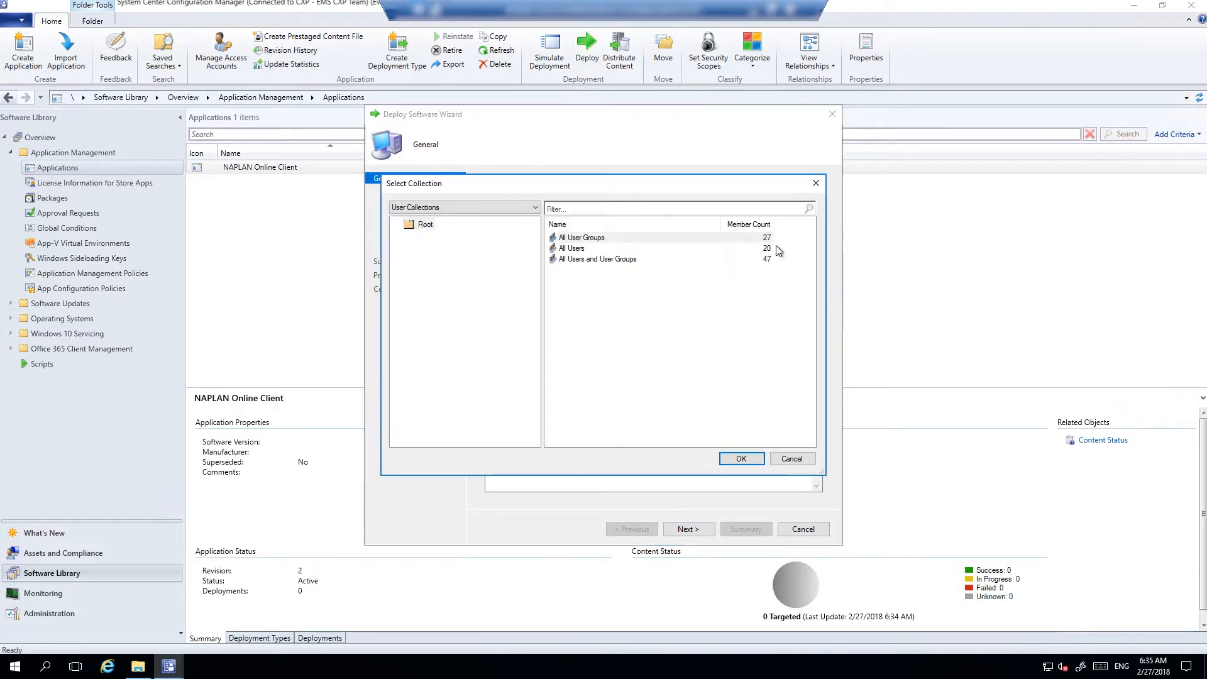
left_click(424, 212)
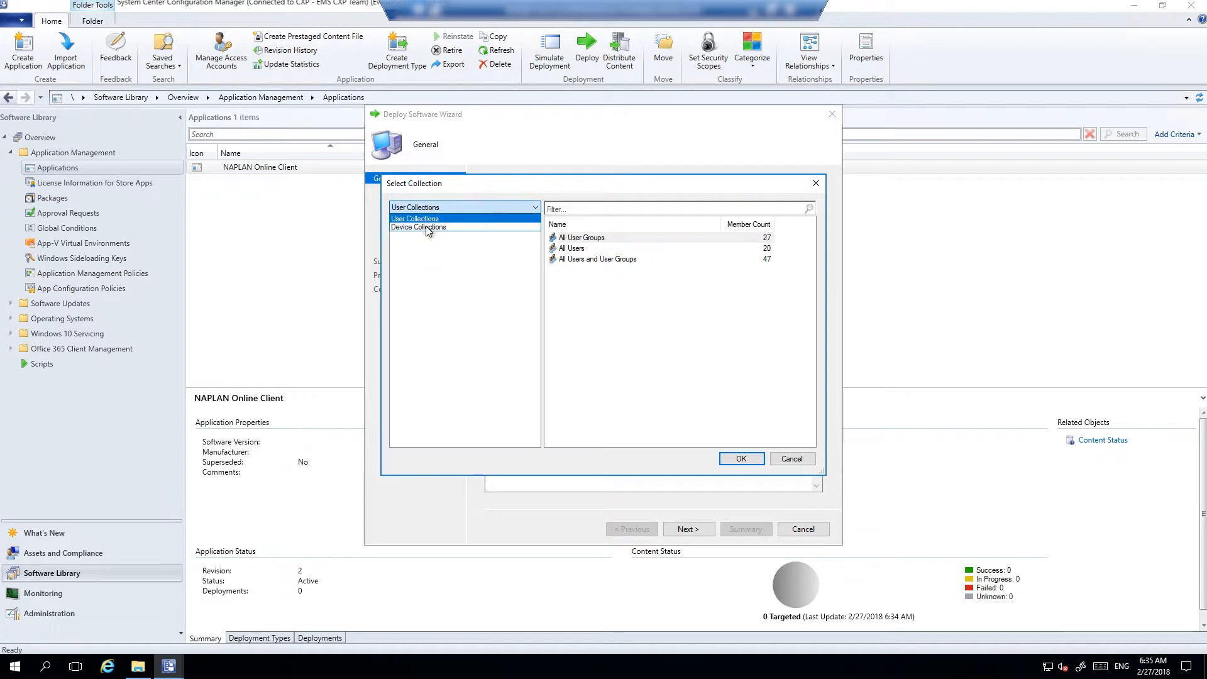
left_click(427, 230)
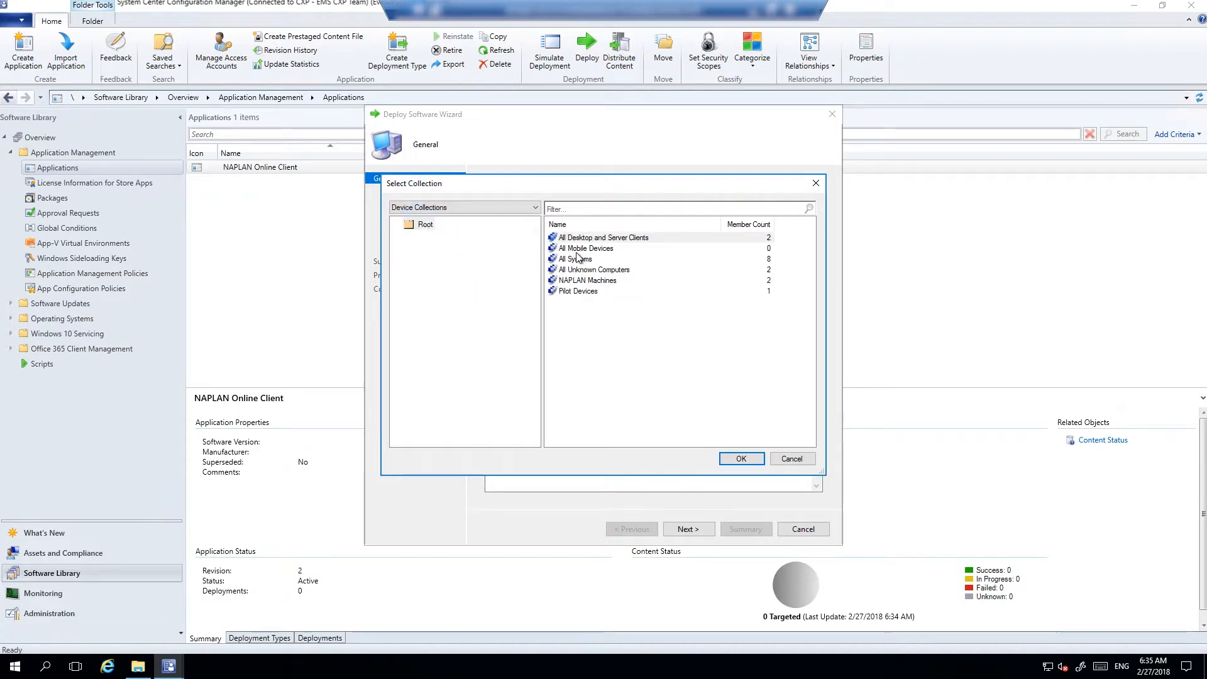
left_click(584, 281)
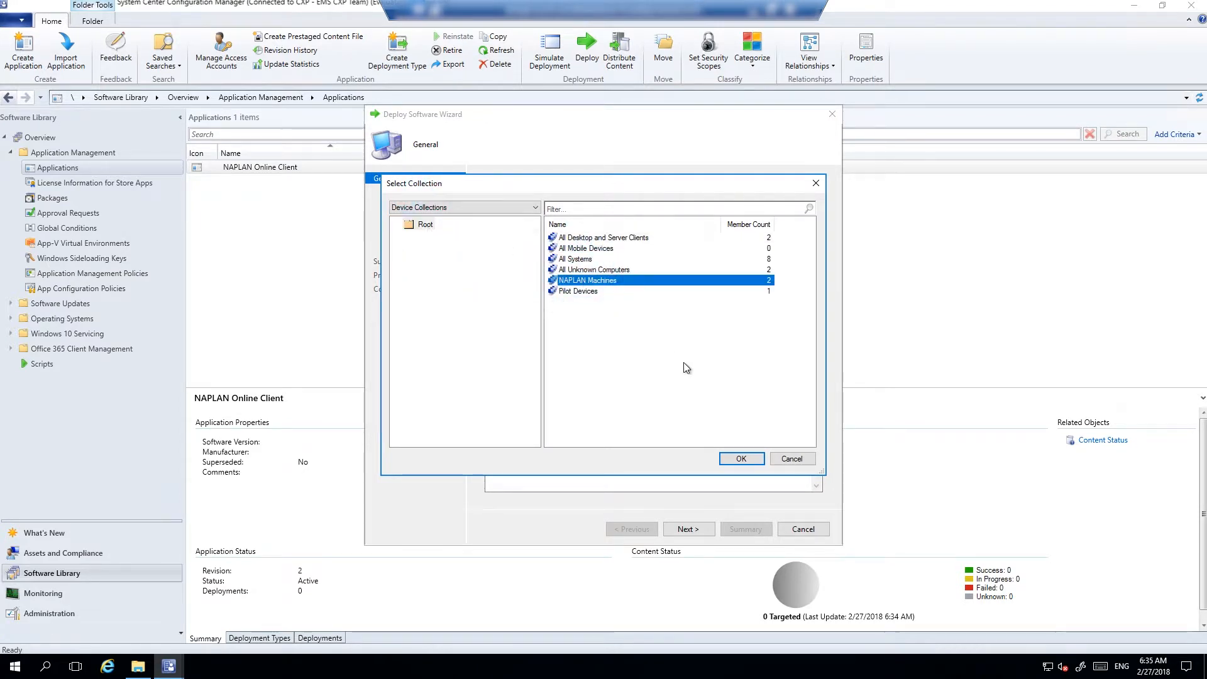
left_click(740, 458)
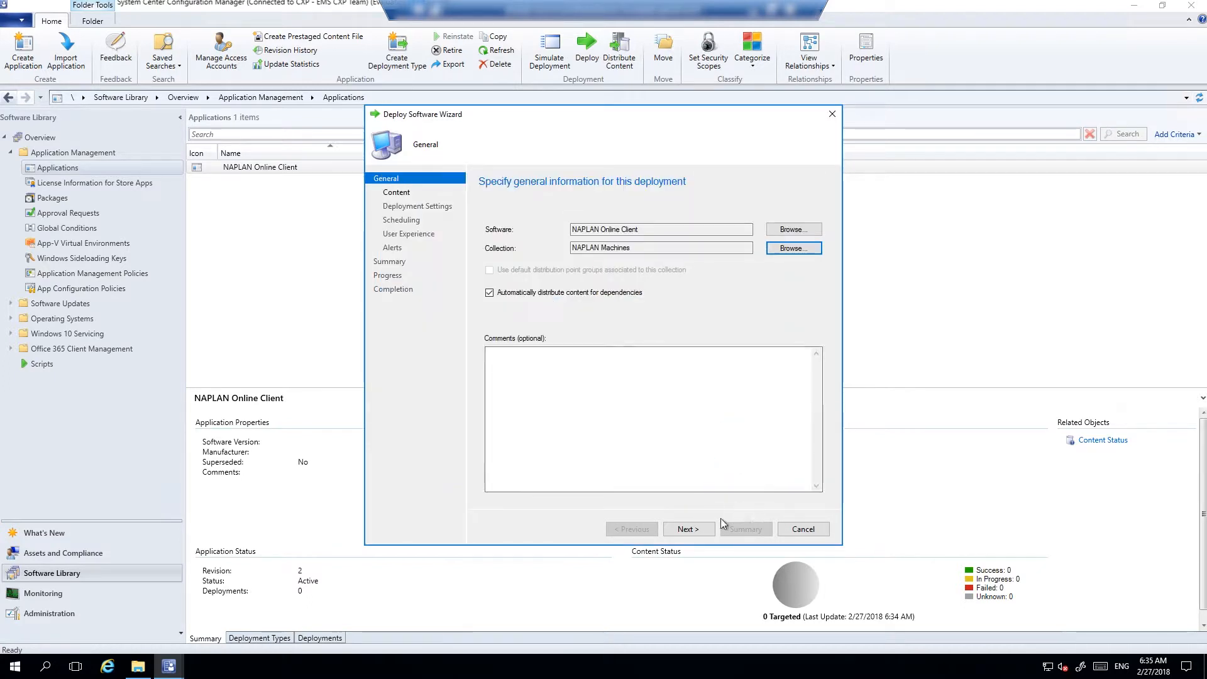
left_click(688, 528)
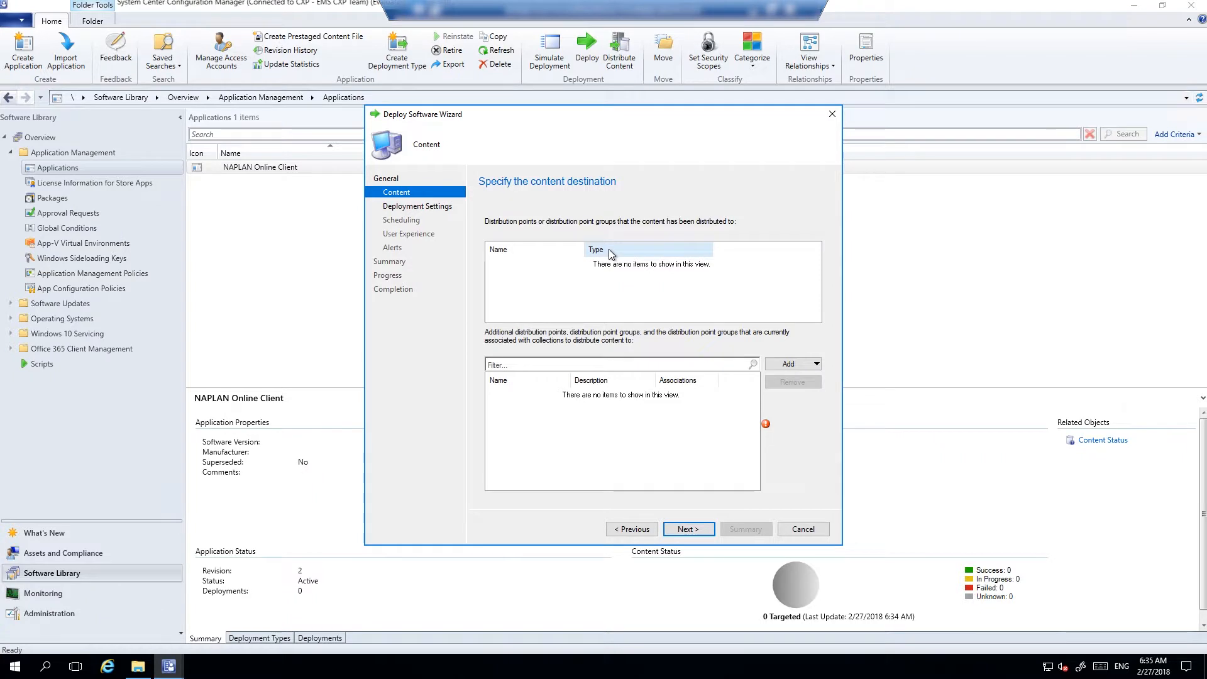
Add the EMSPT-SCCM distribution point as the content destination
left_click(804, 363)
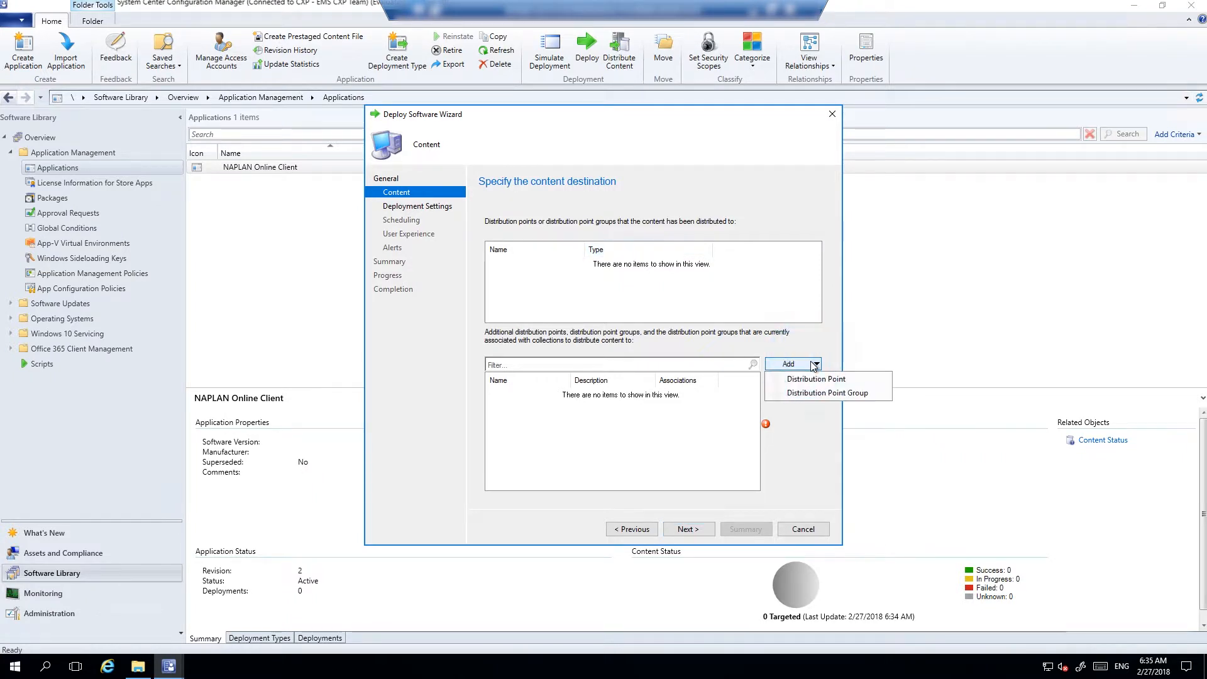
left_click(813, 380)
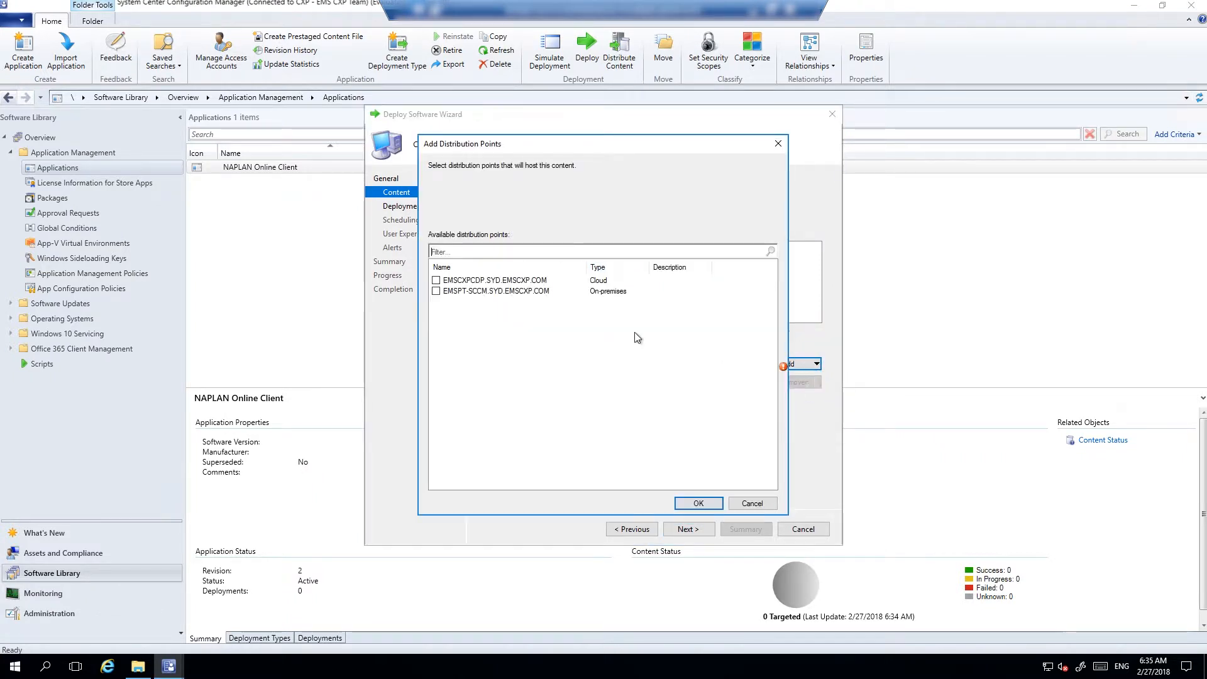
left_click(436, 291)
left_click(699, 501)
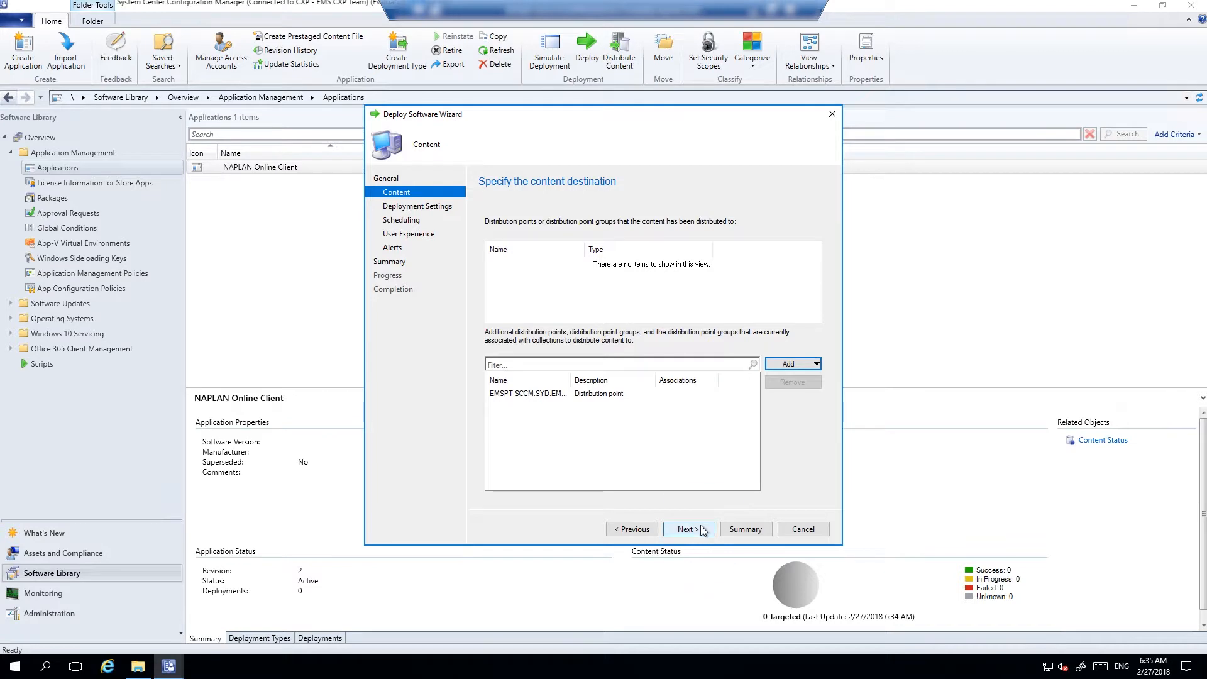
left_click(701, 528)
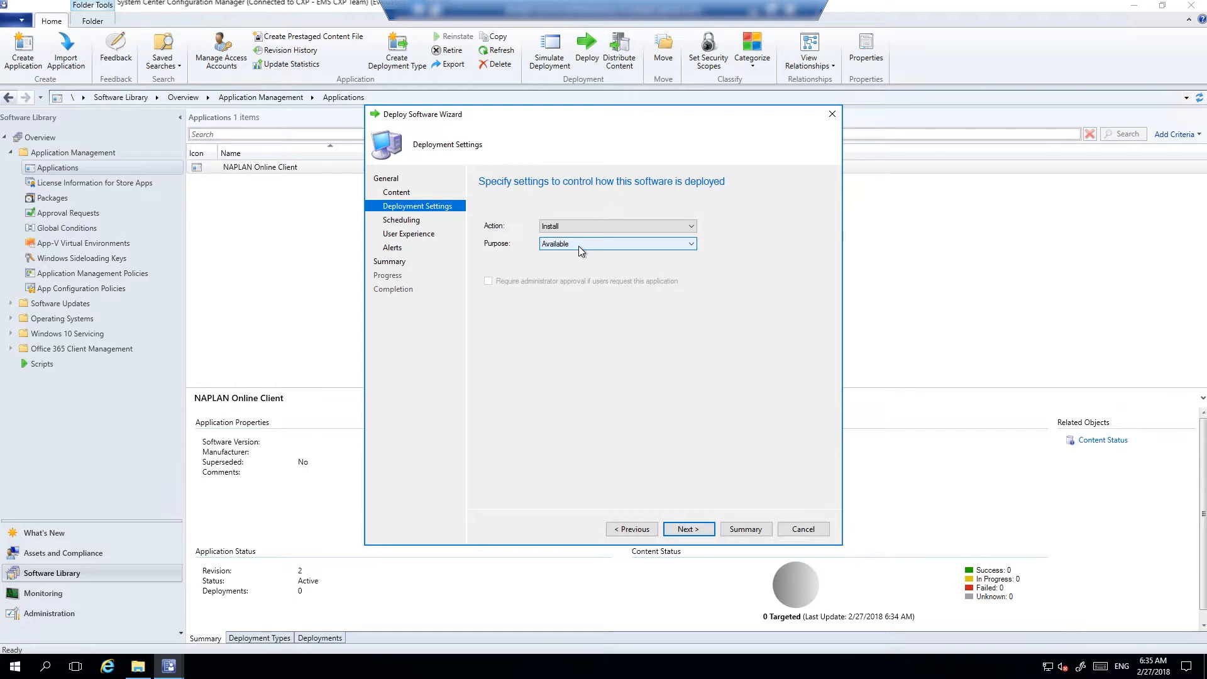
Leave the deployment purpose as Available after briefly selecting Required
left_click(578, 246)
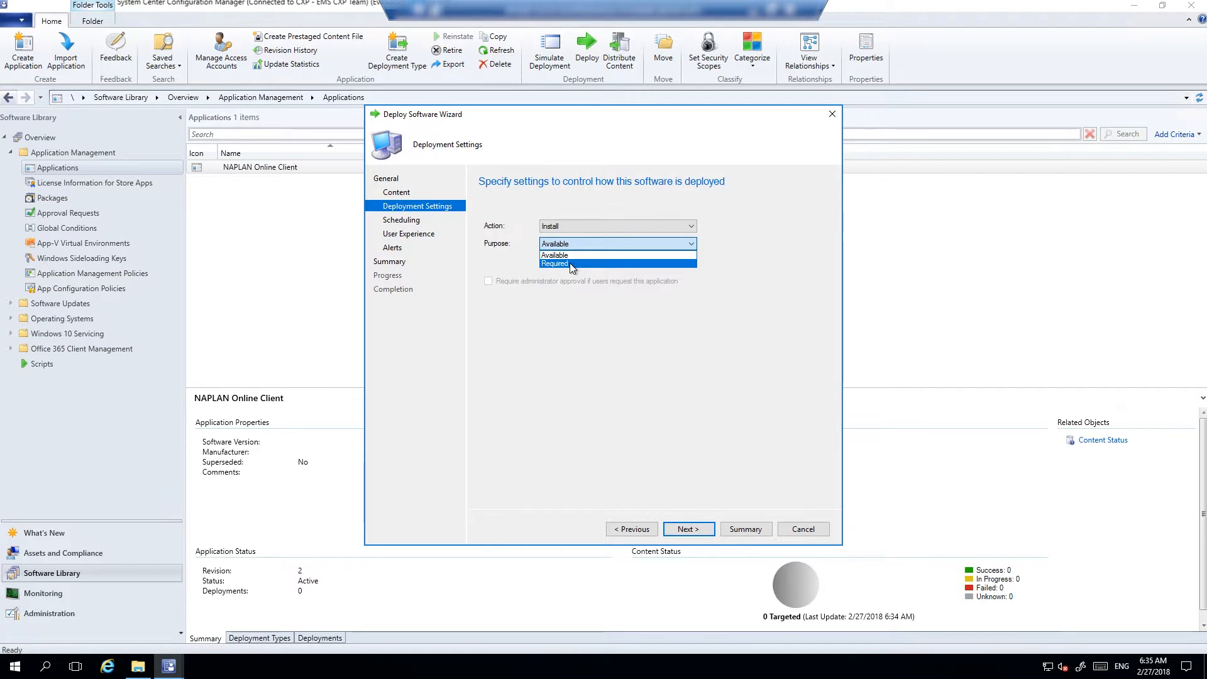
left_click(569, 263)
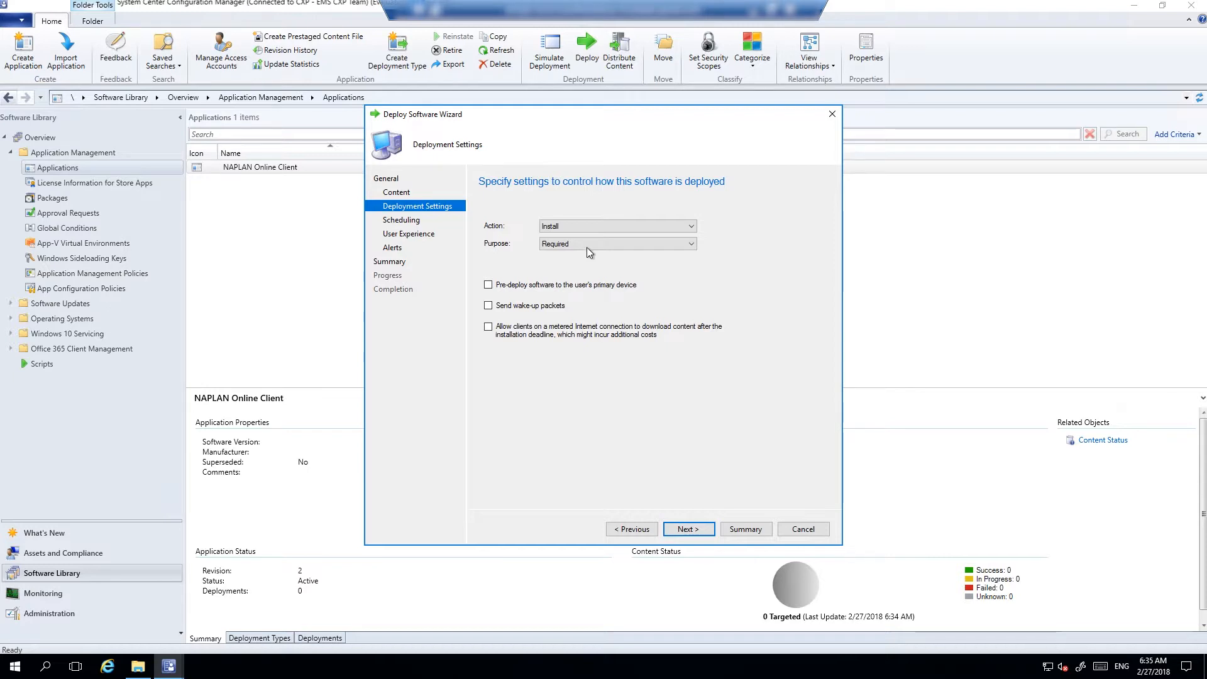
left_click(586, 245)
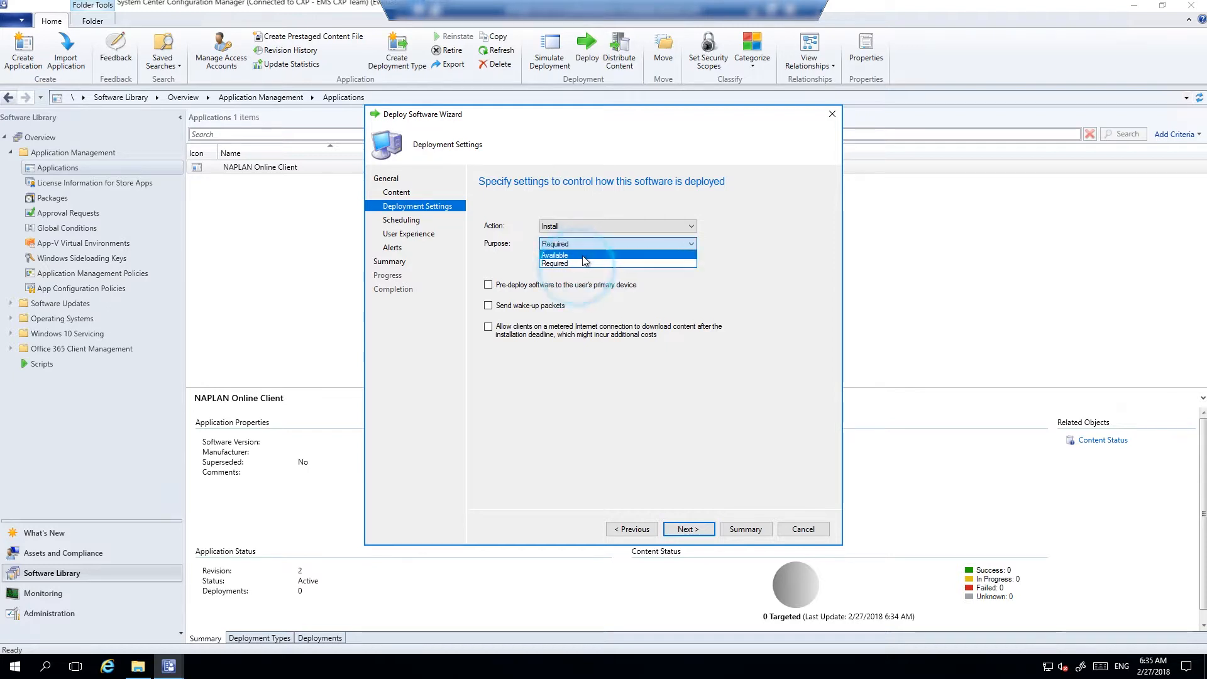
left_click(582, 255)
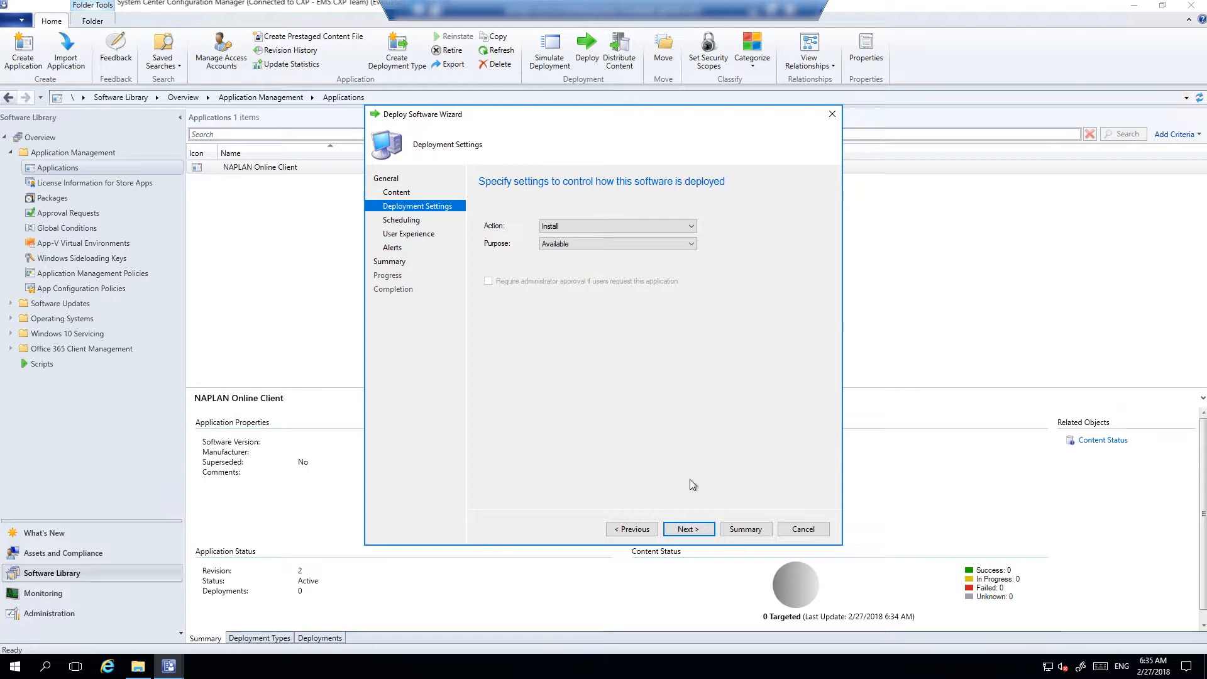
left_click(696, 531)
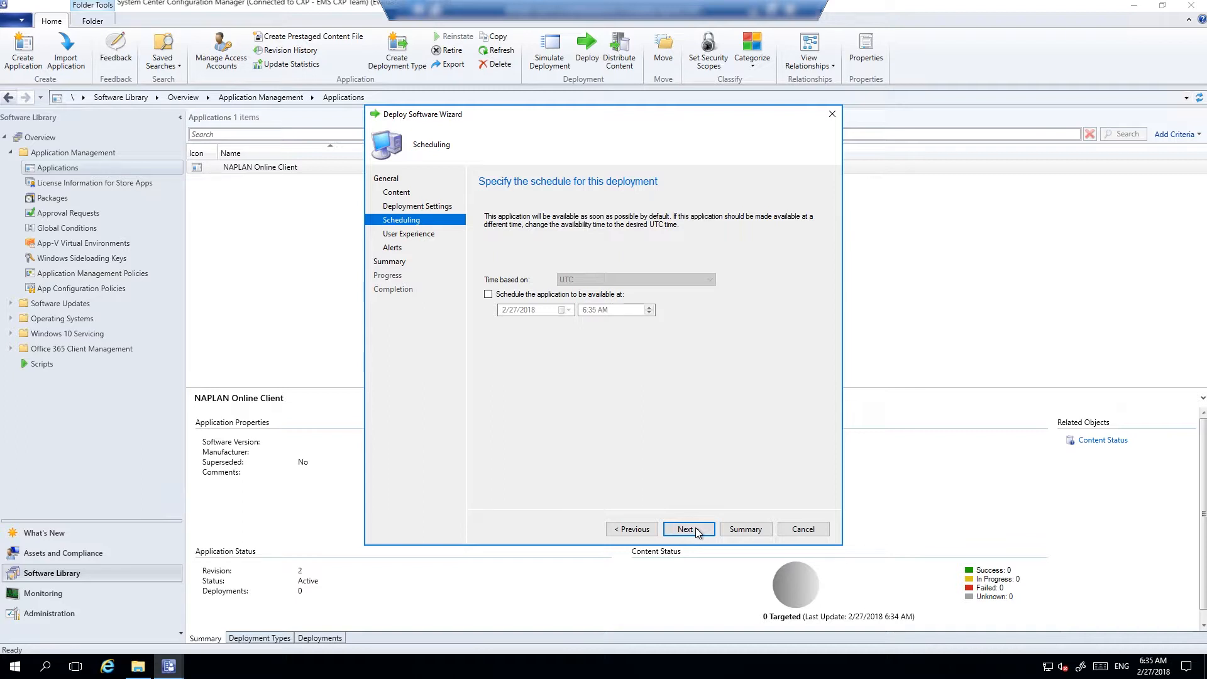
Accept default scheduling, user experience and alert settings and create the deployment
left_click(695, 528)
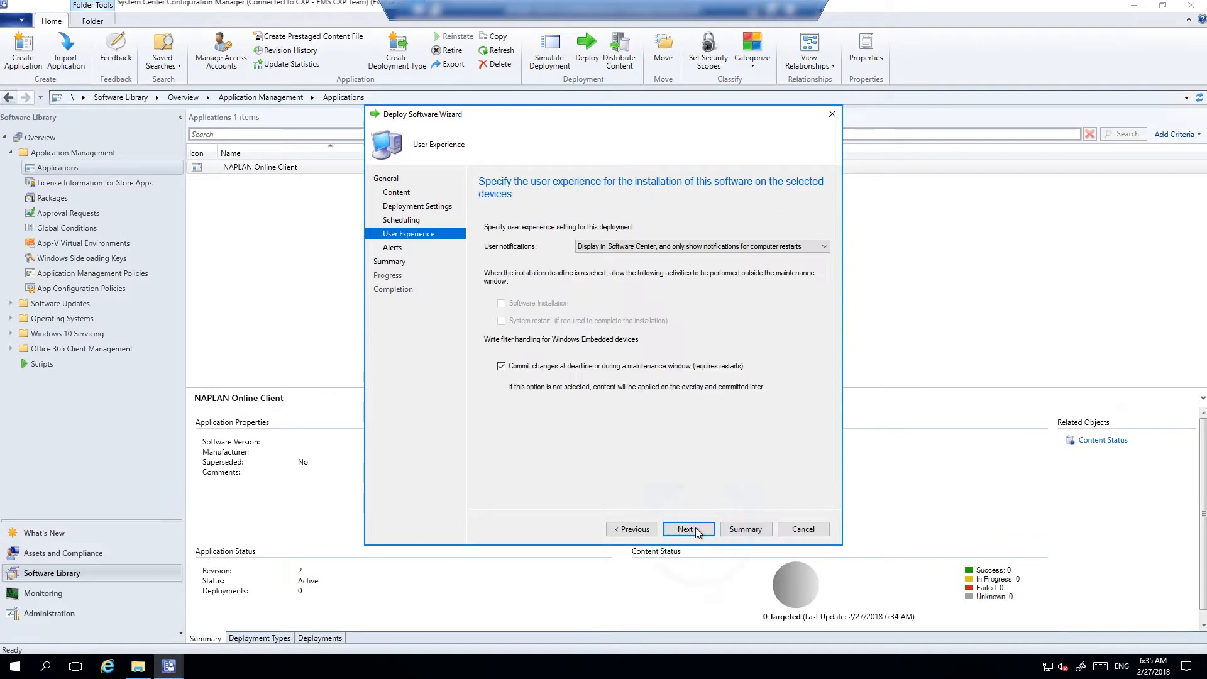
left_click(695, 529)
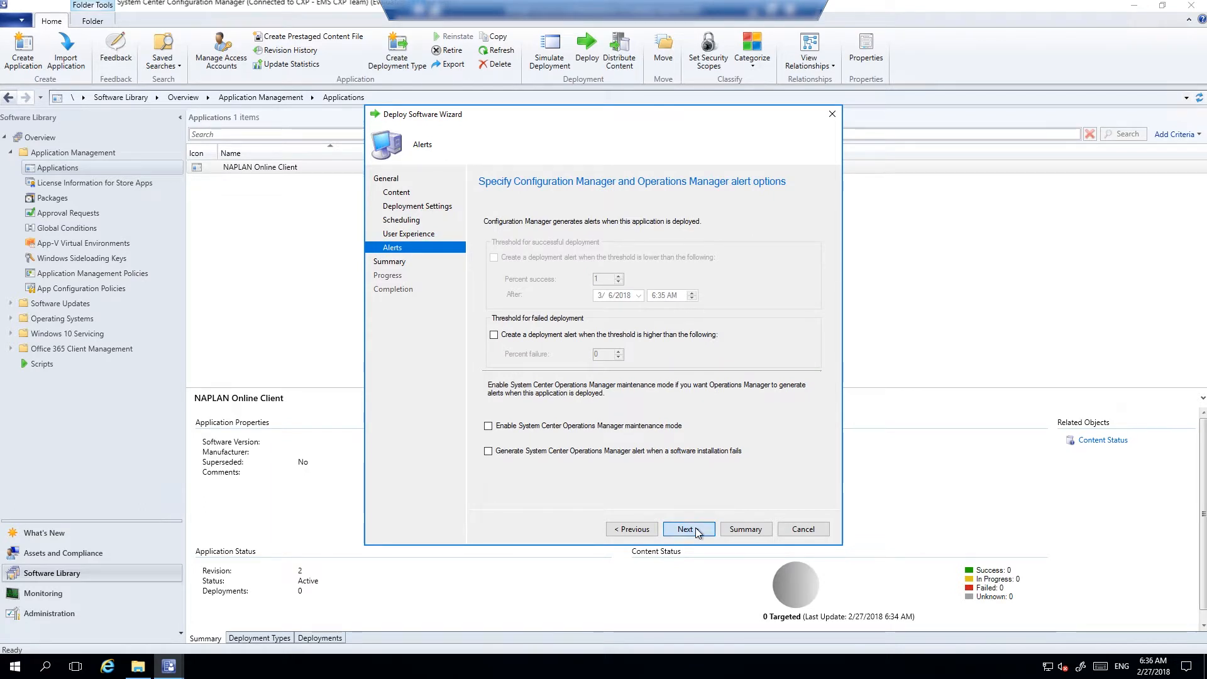
left_click(695, 527)
left_click(712, 528)
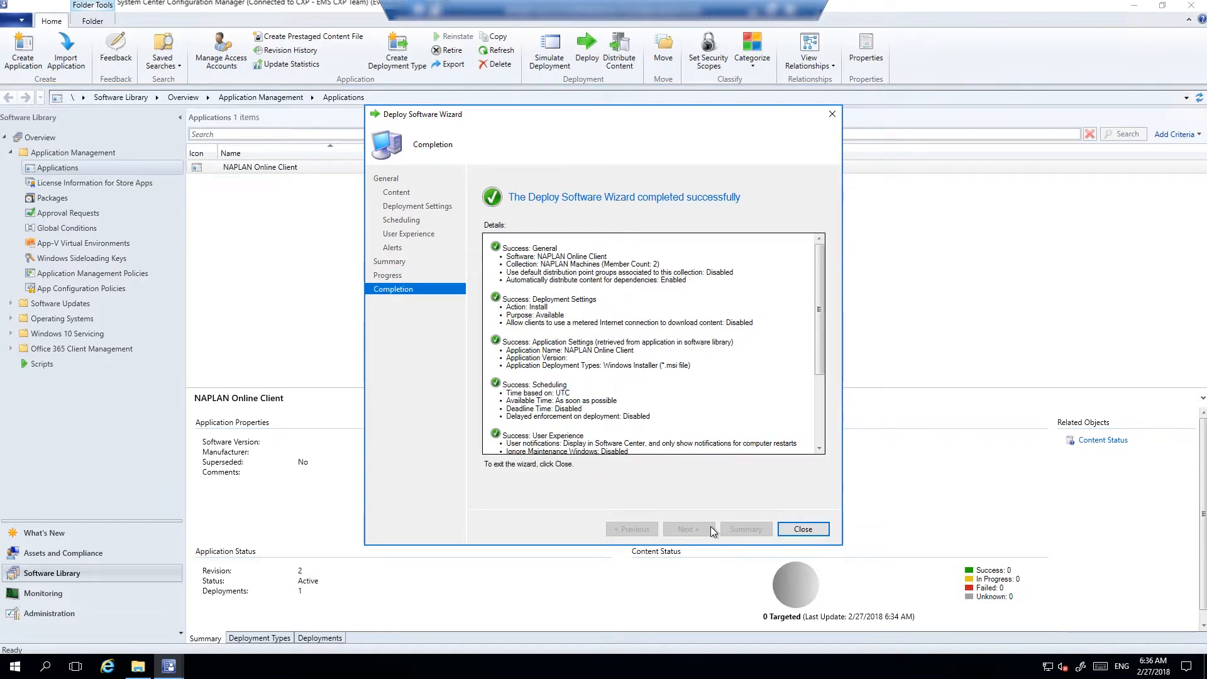
left_click(802, 529)
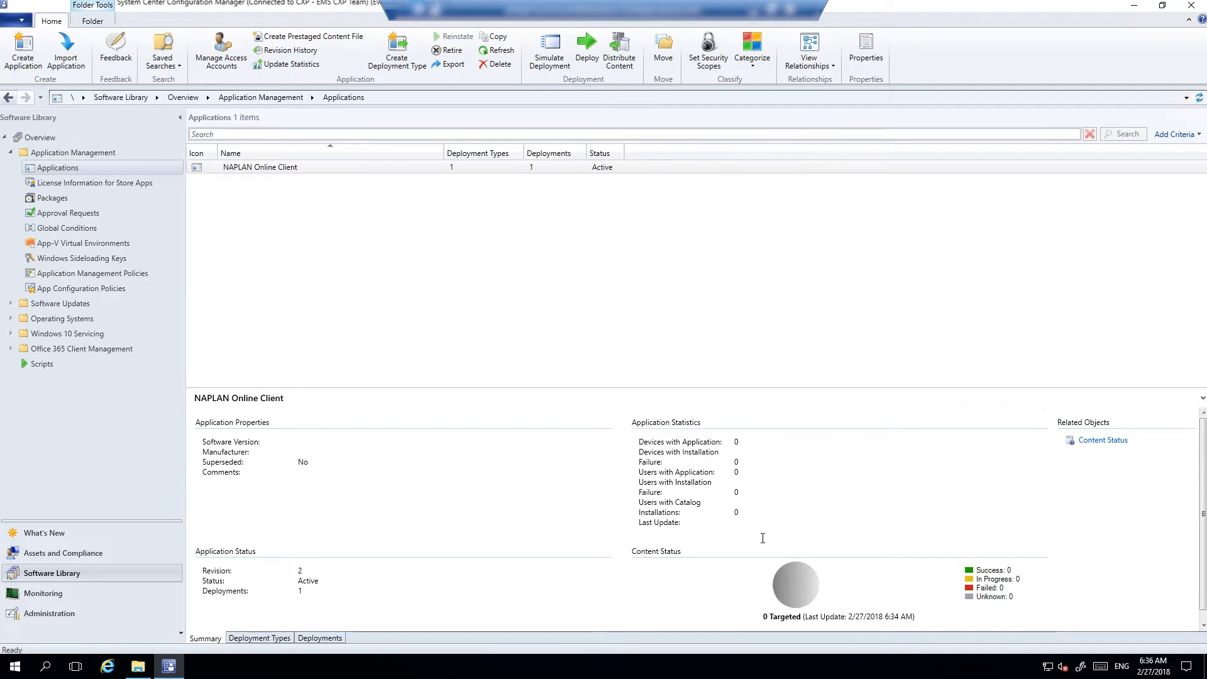
Check the NAPLAN Machines deployment shows as Available, then minimise the server session
left_click(317, 637)
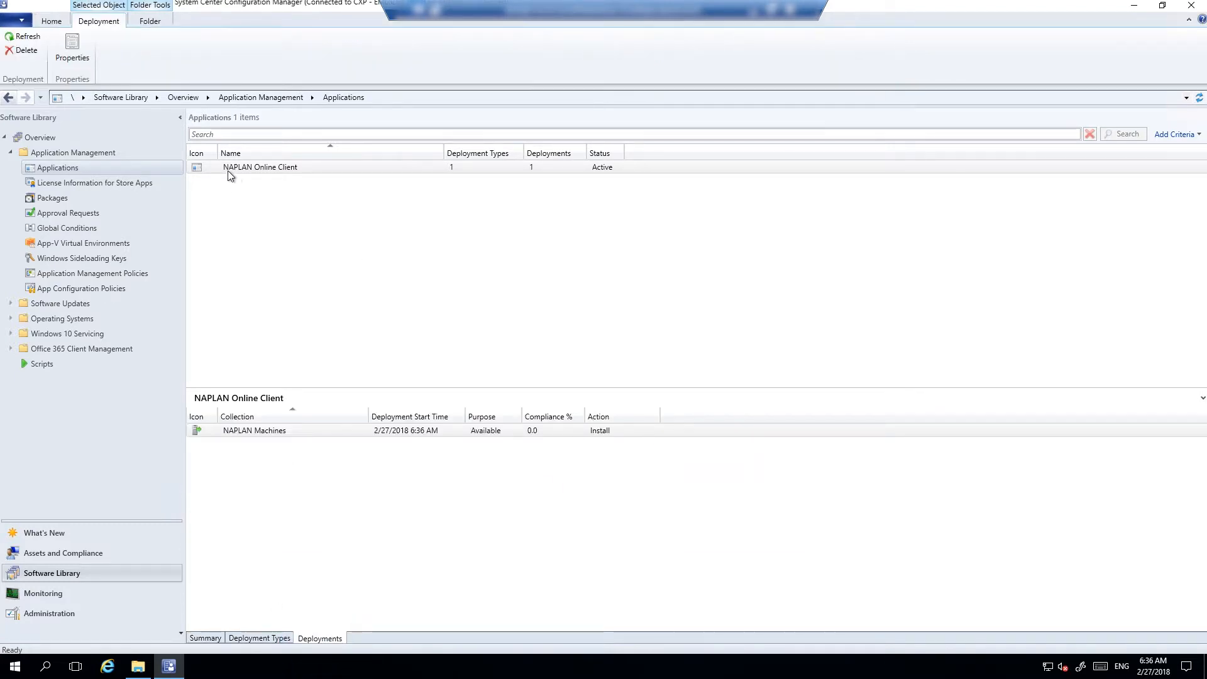
left_click(310, 172)
left_click(251, 430)
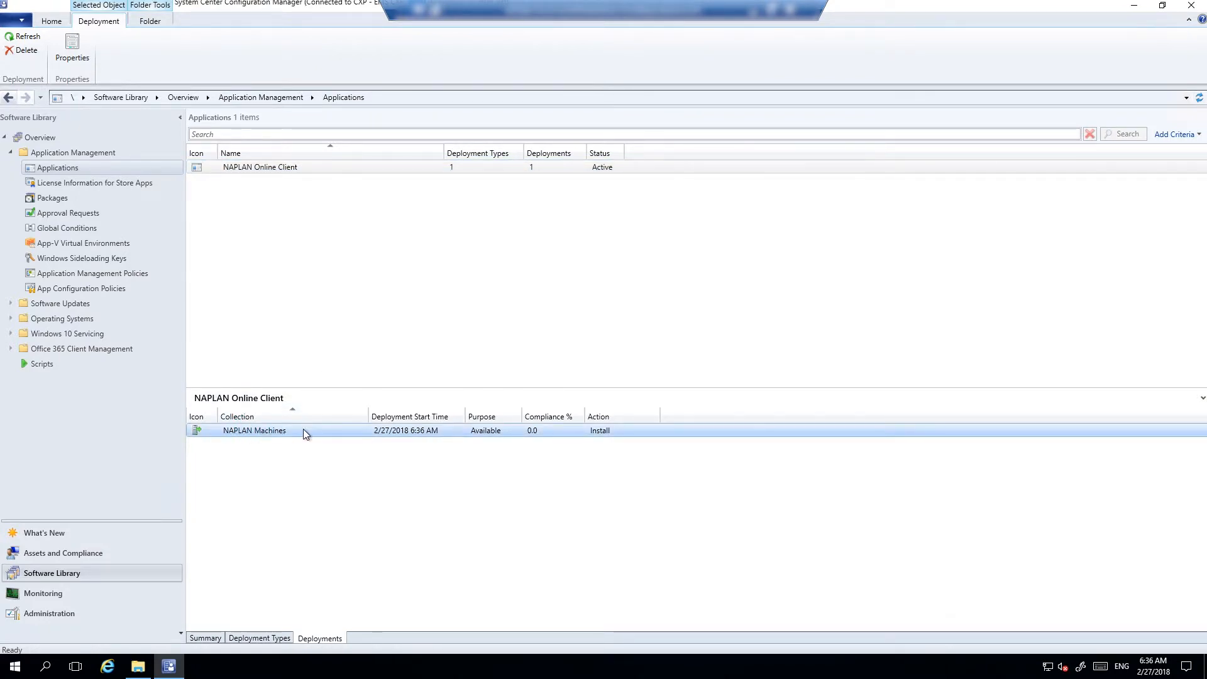
left_click(757, 10)
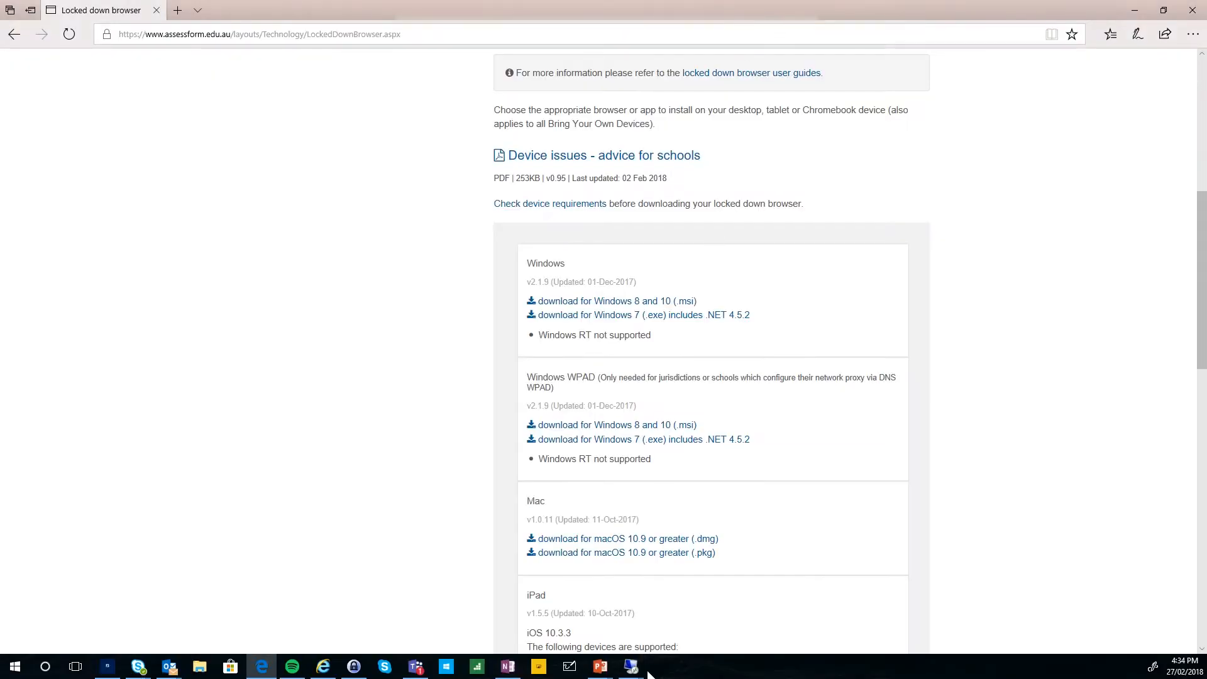
Switch to the emspt-w10 student PC session and launch Software Center from Start
mouse_move(631, 670)
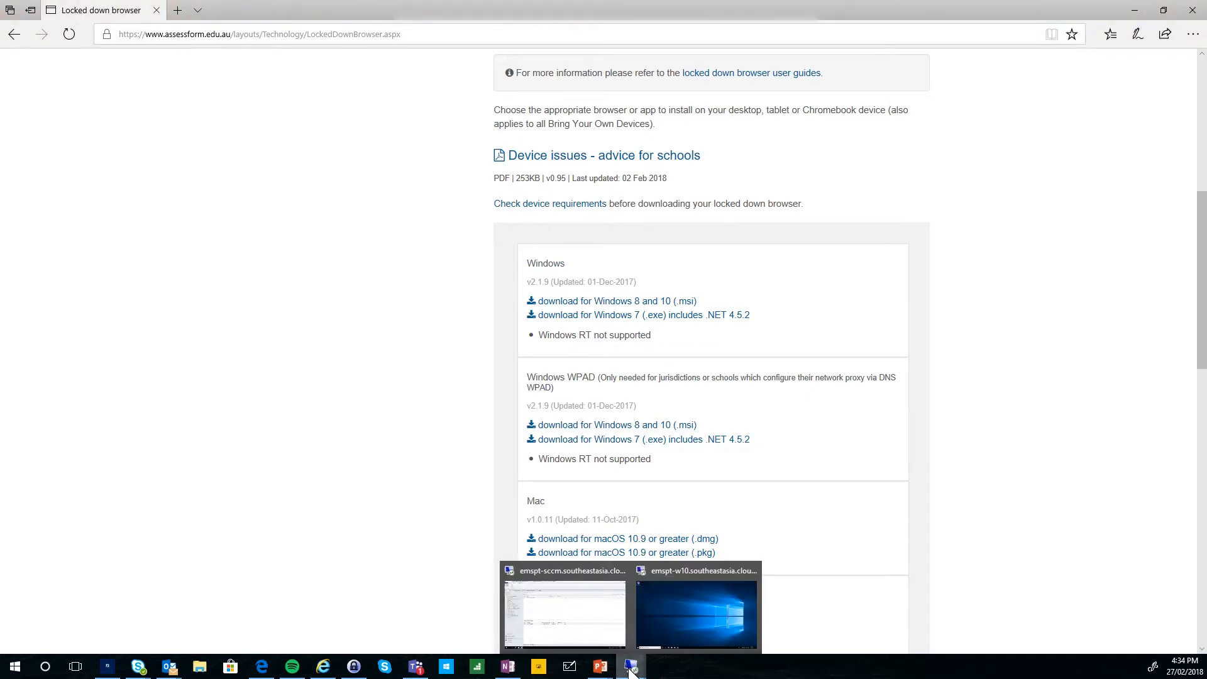
left_click(672, 621)
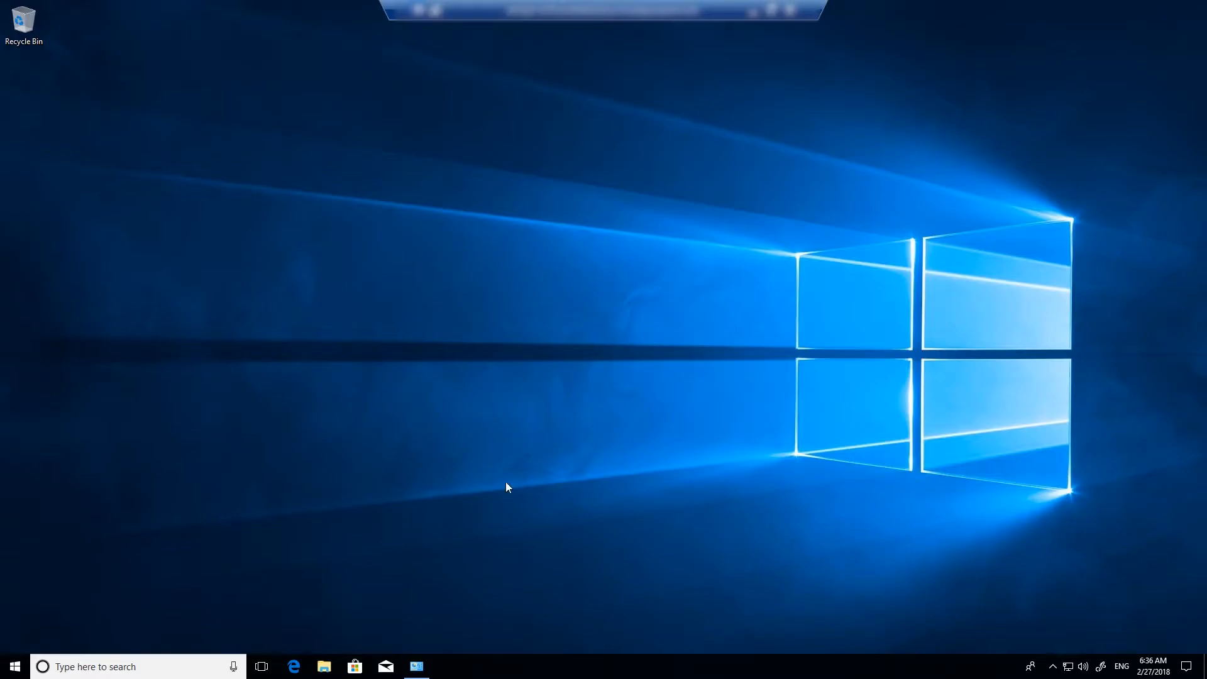
left_click(12, 670)
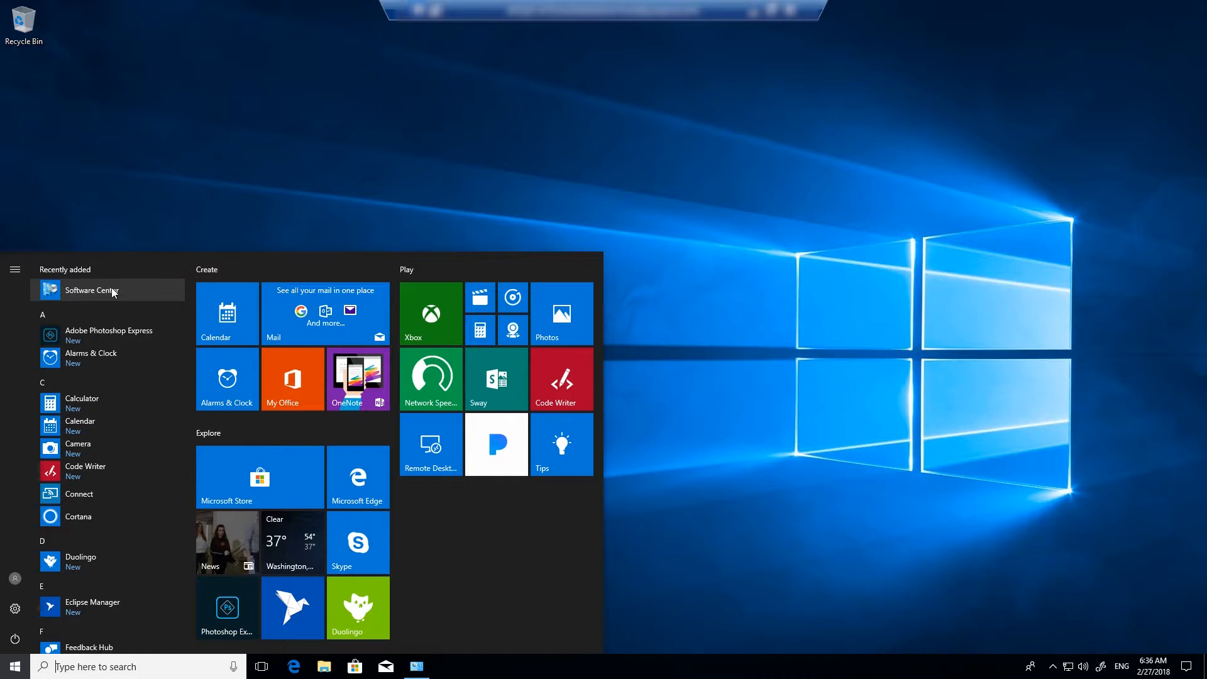
left_click(791, 318)
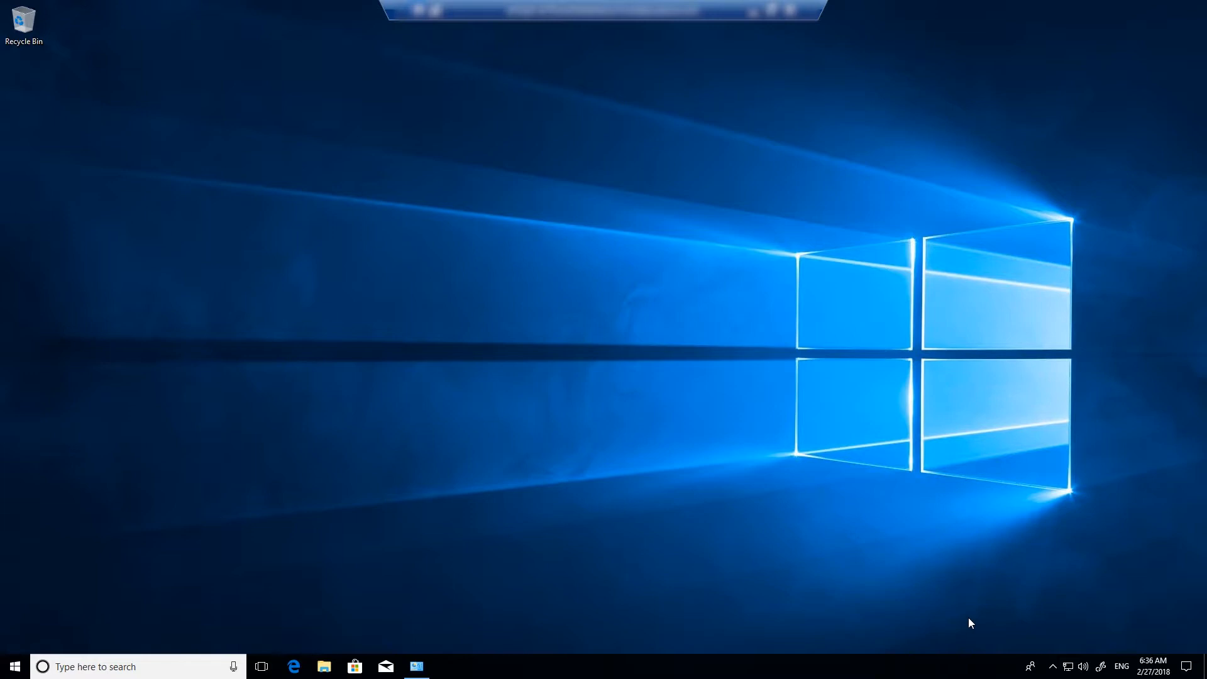
left_click(15, 667)
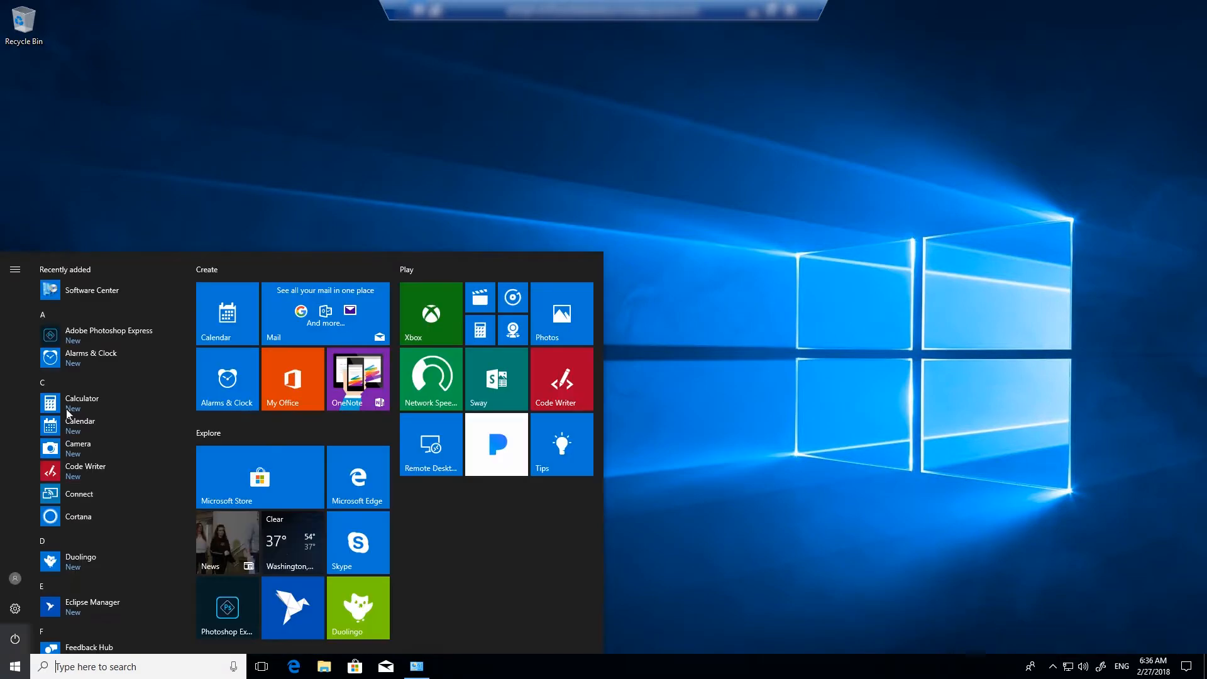
left_click(104, 291)
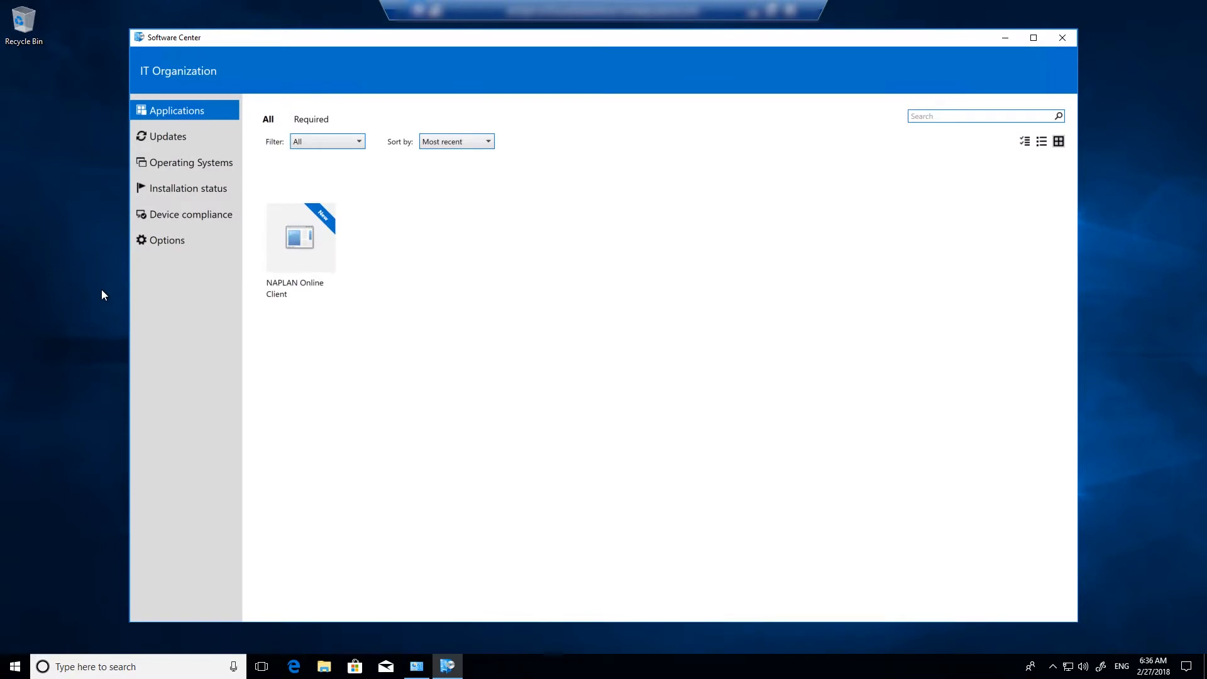
Install NAPLAN Online Client from its Software Center details page
left_click(316, 244)
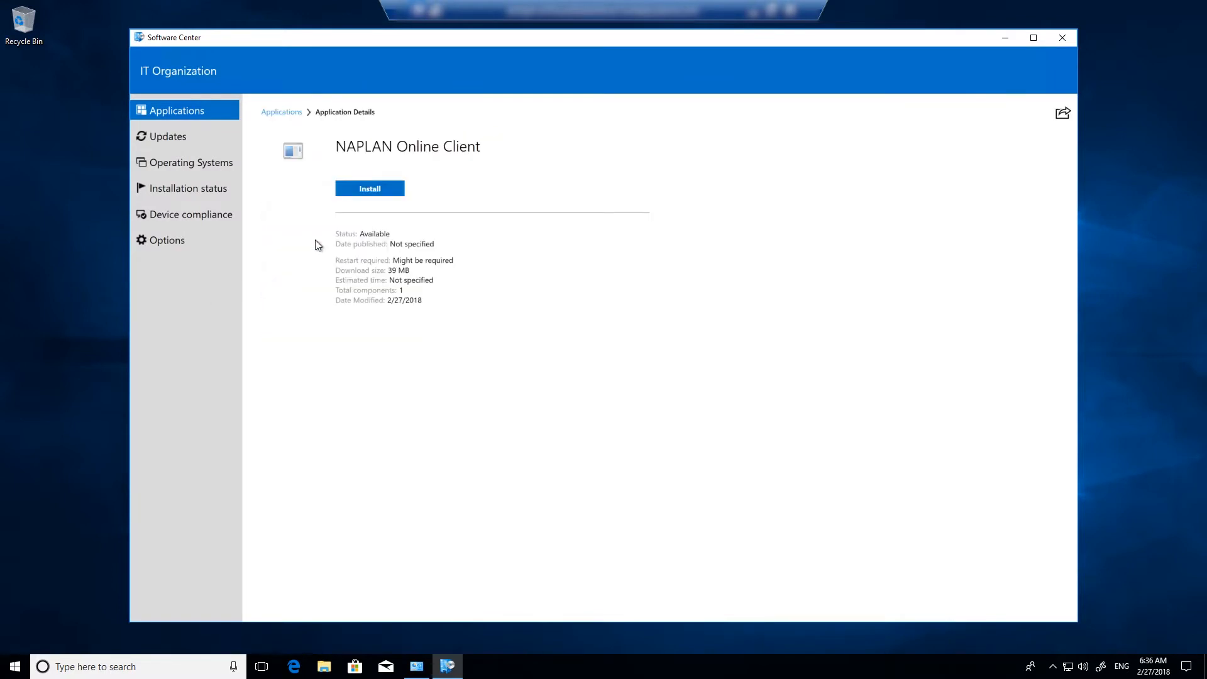
left_click(365, 190)
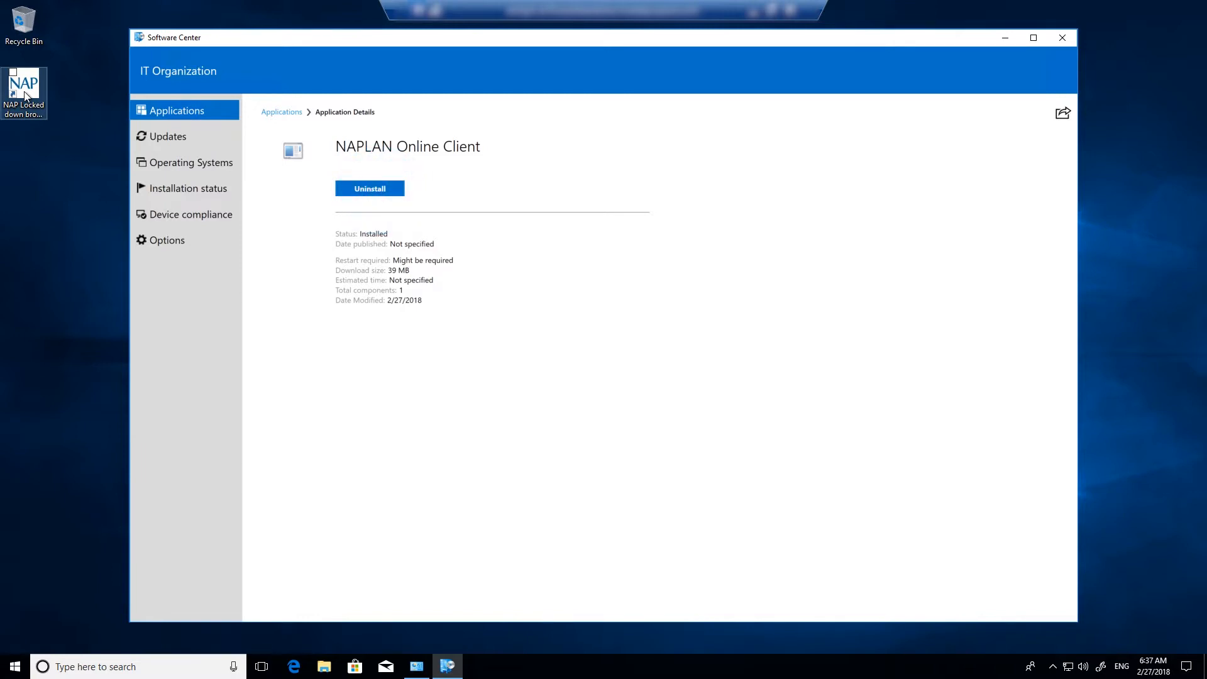
Open the Start menu to switch from Software Center to another program
left_click(14, 665)
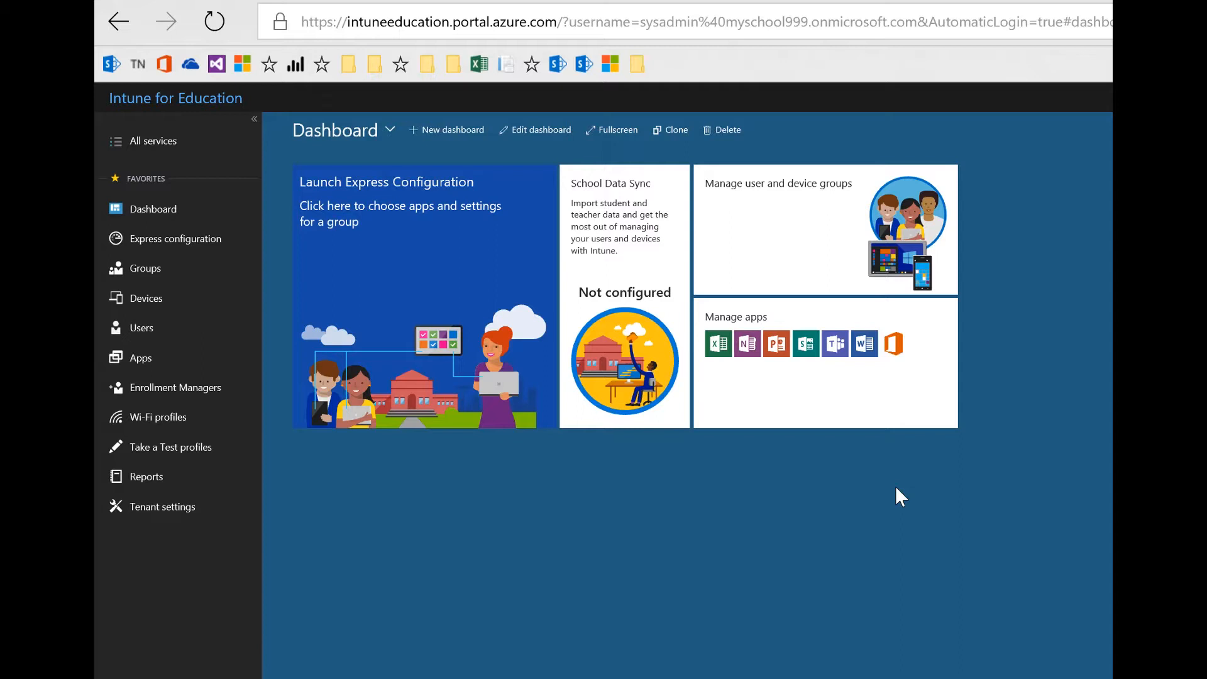
Open a new InPrivate tab and go to portal.azure.com
key("ctrl+t")
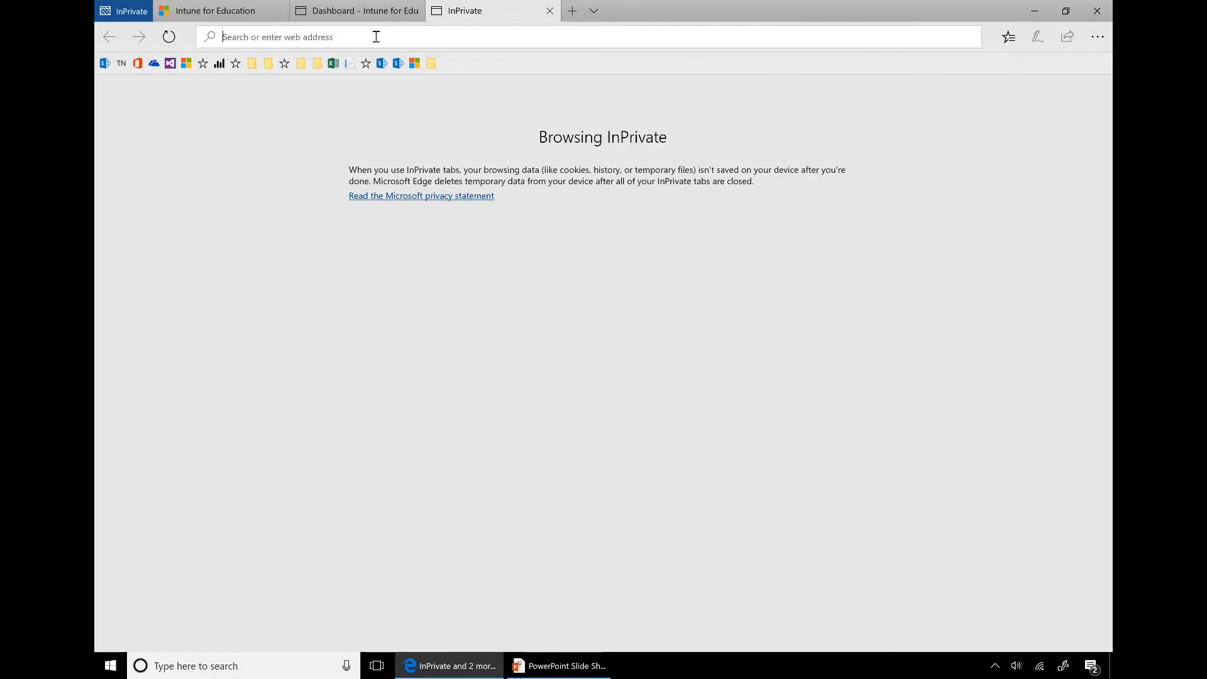
type("portal")
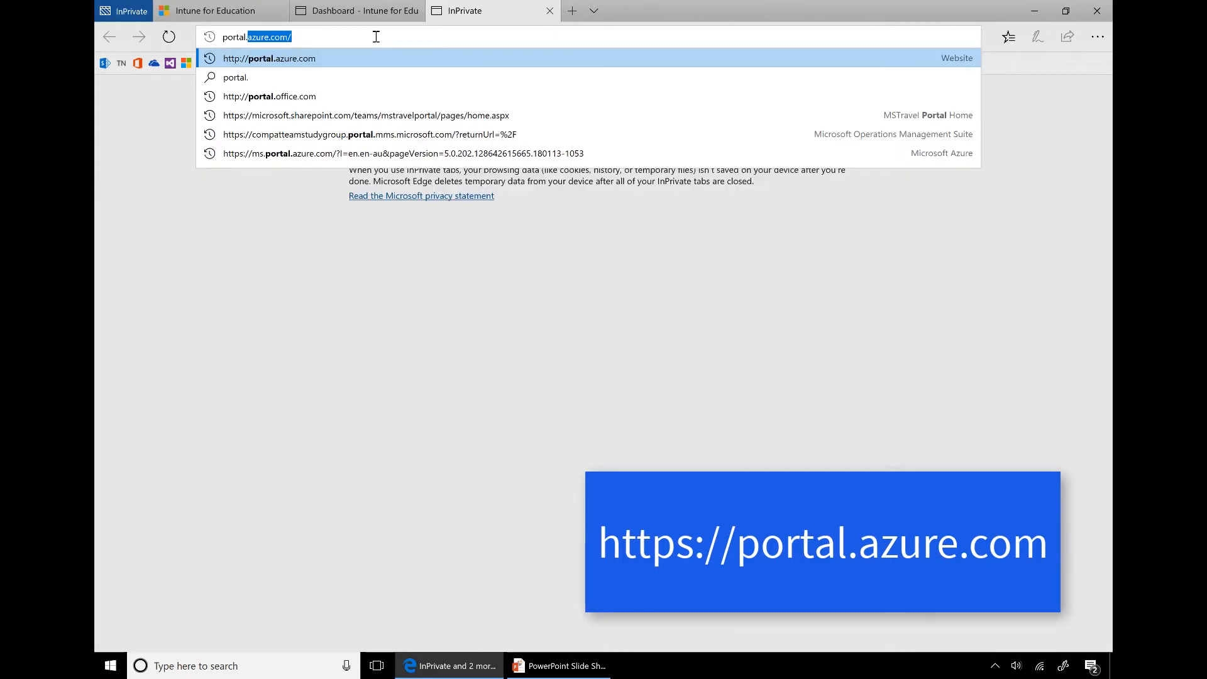
type(".zure.")
key("BackSpace")
key("BackSpace")
key("BackSpace")
key("BackSpace")
key("BackSpace")
type("azure.com")
key("Return")
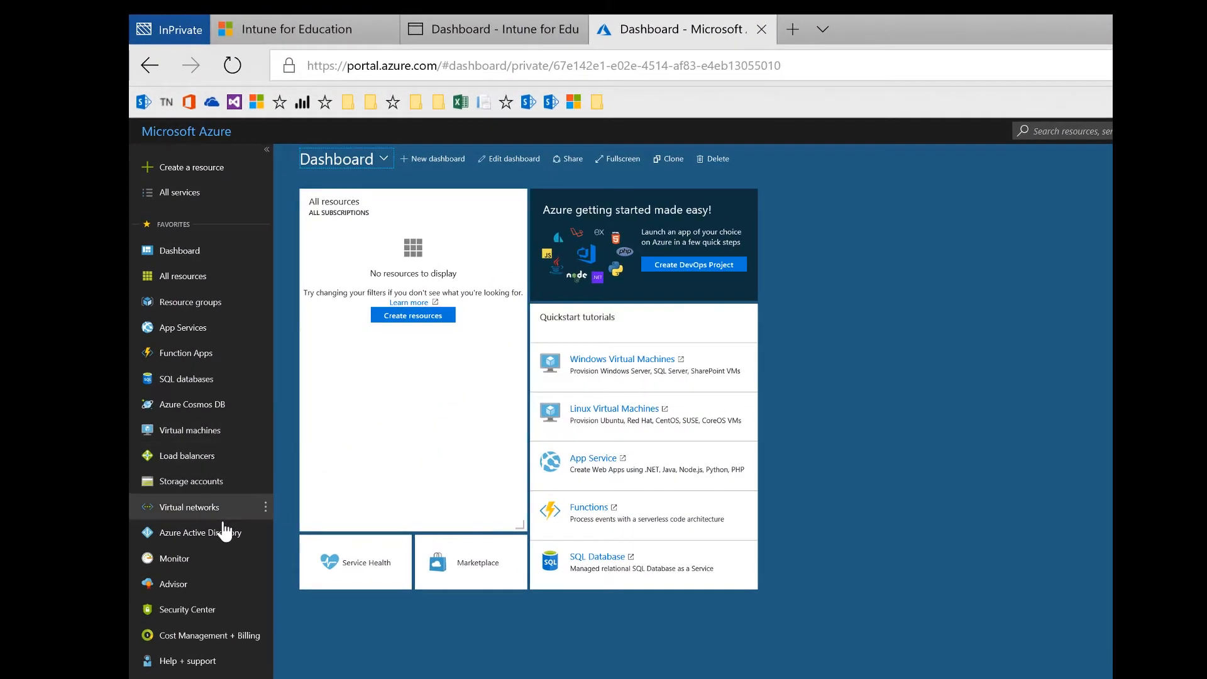
Open Azure Active Directory > Mobility (MDM and MAM) > Microsoft Intune in the Azure portal
left_click(223, 534)
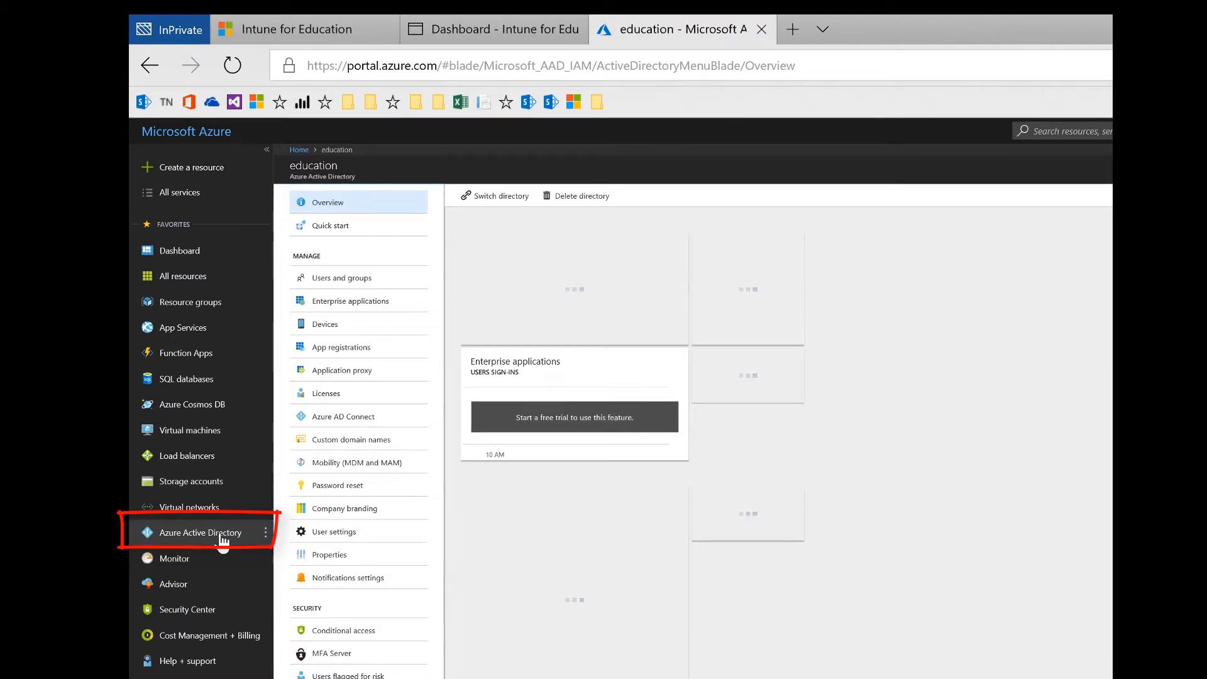
left_click(366, 464)
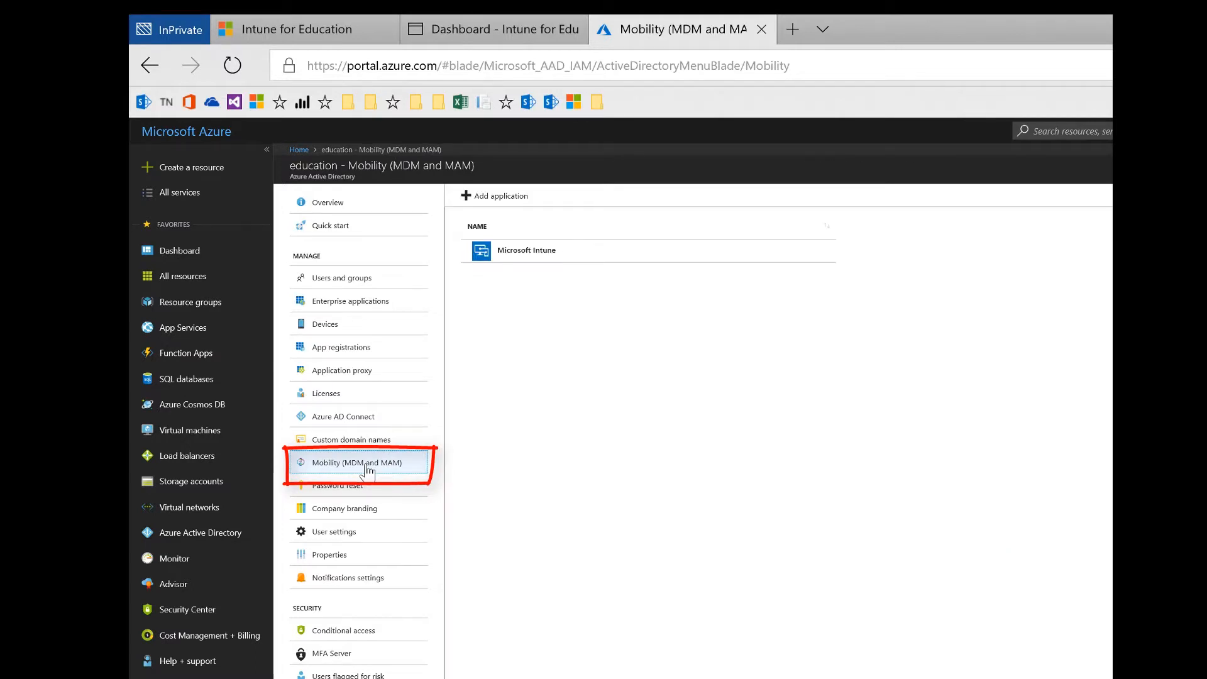
left_click(681, 256)
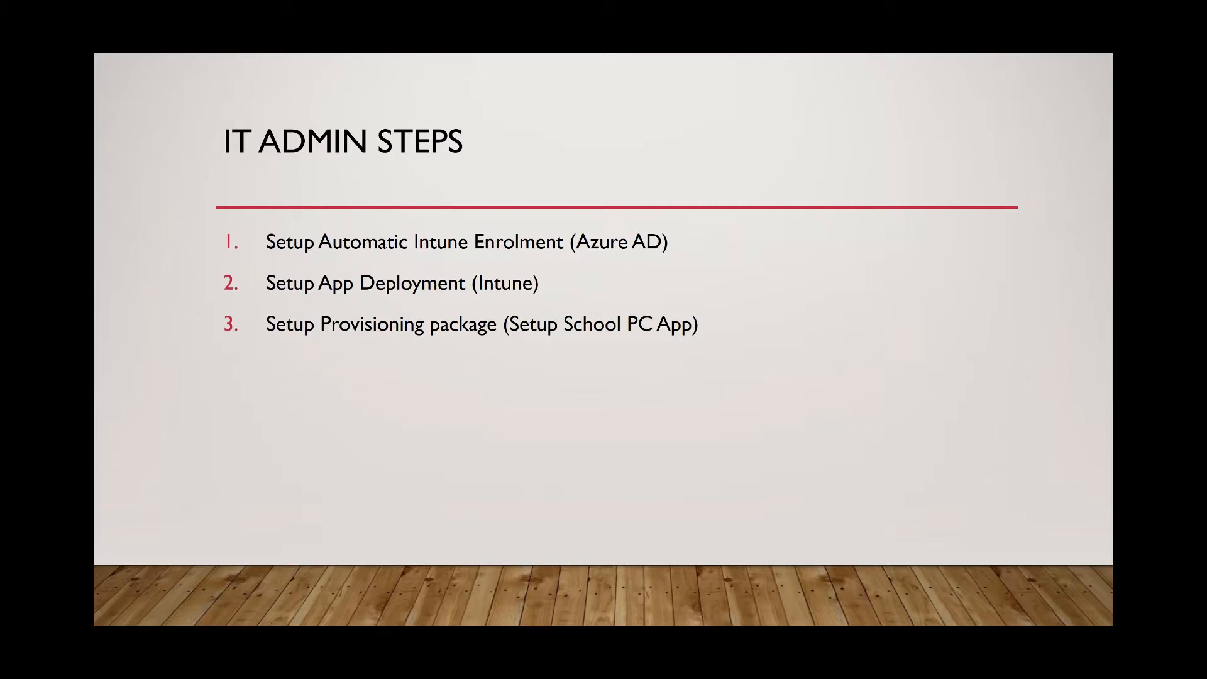
Switch from the PowerPoint slide show back to the Intune for Education dashboard in Edge
key("alt+Tab")
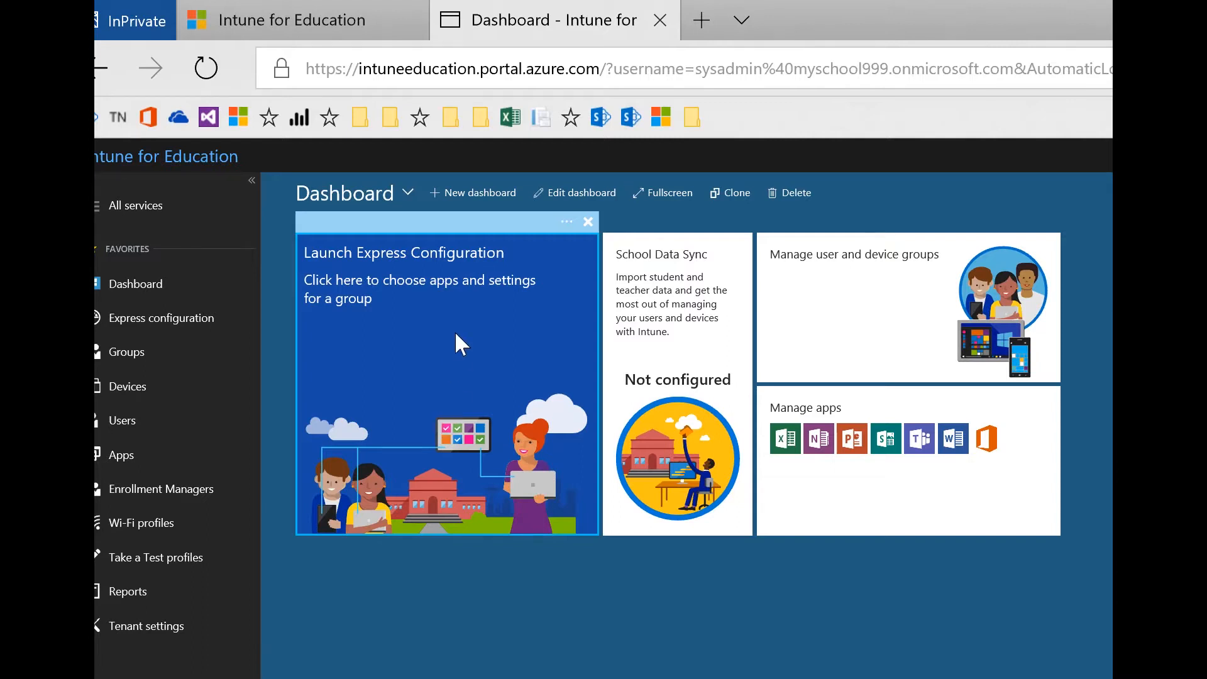
Launch Express Configuration, get started, and skip School Data Sync to reach group selection
left_click(468, 290)
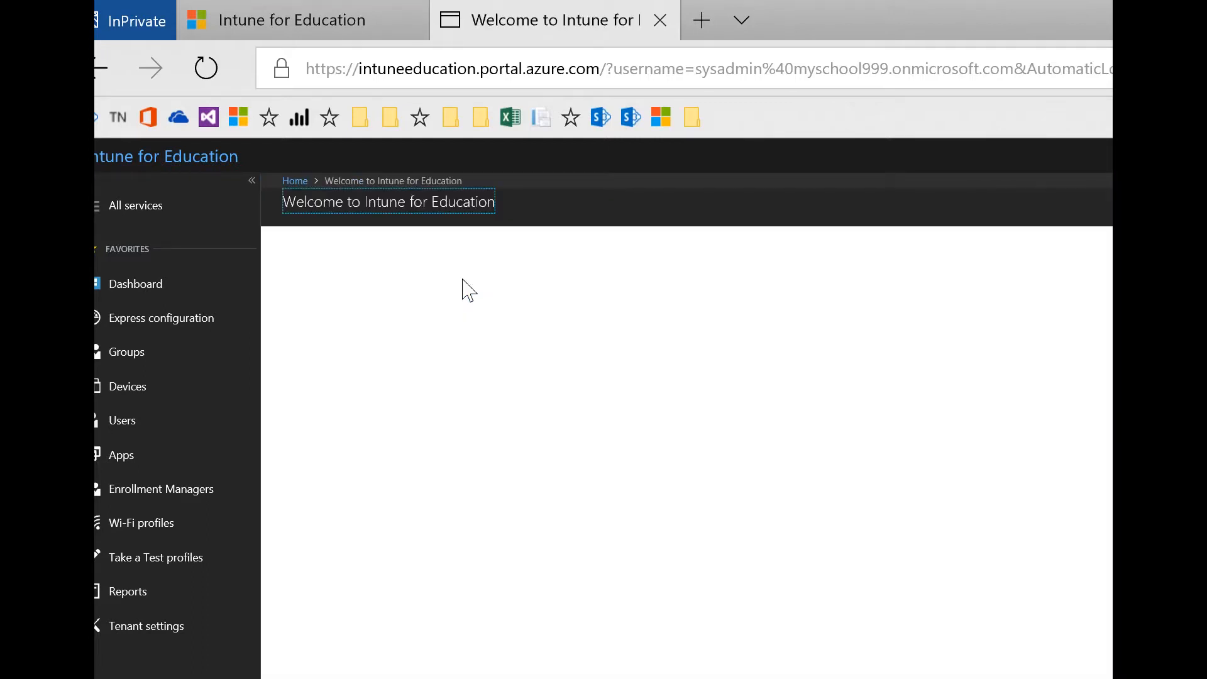
left_click(770, 506)
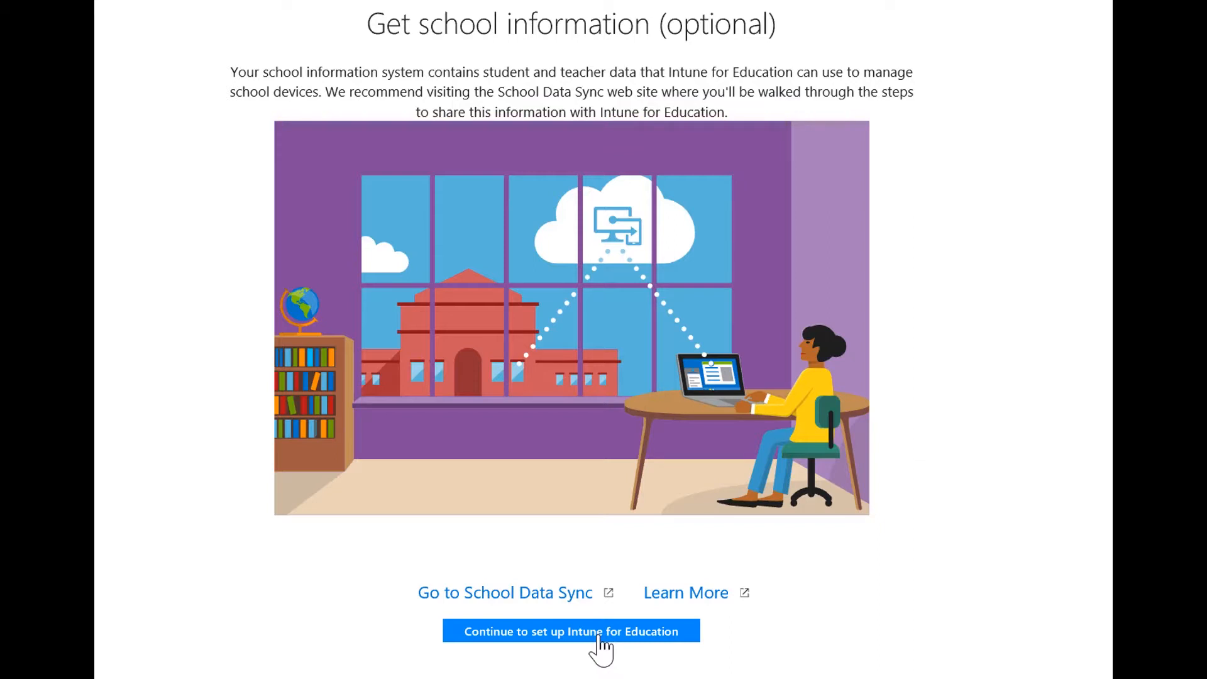
left_click(600, 637)
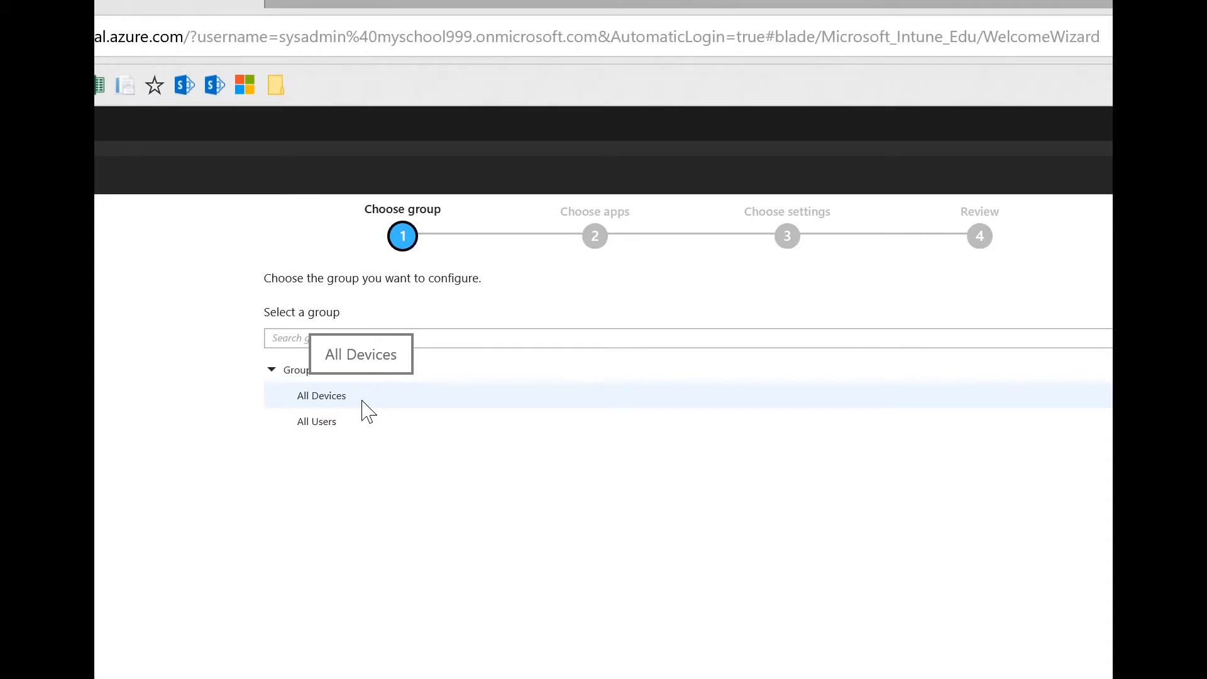
Select the All Users group and continue past Choose apps without adding any apps
left_click(390, 422)
left_click(830, 660)
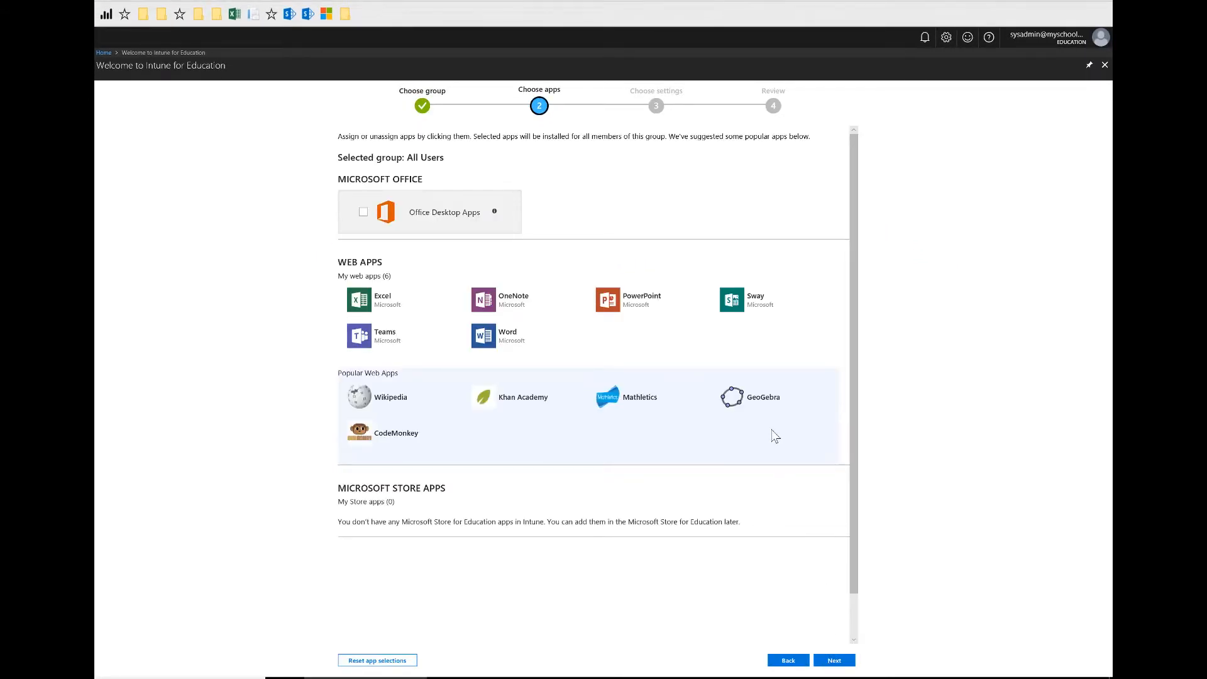
scroll(775, 431, "down", 1)
scroll(768, 431, "up", 1)
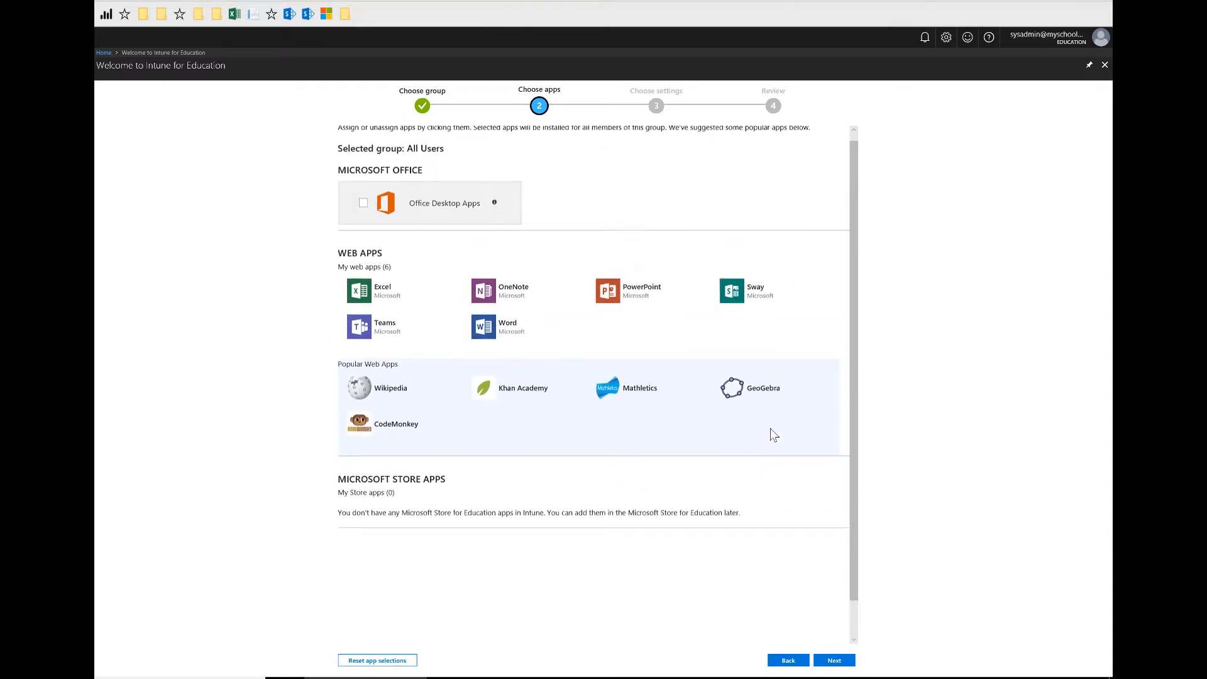
left_click(833, 660)
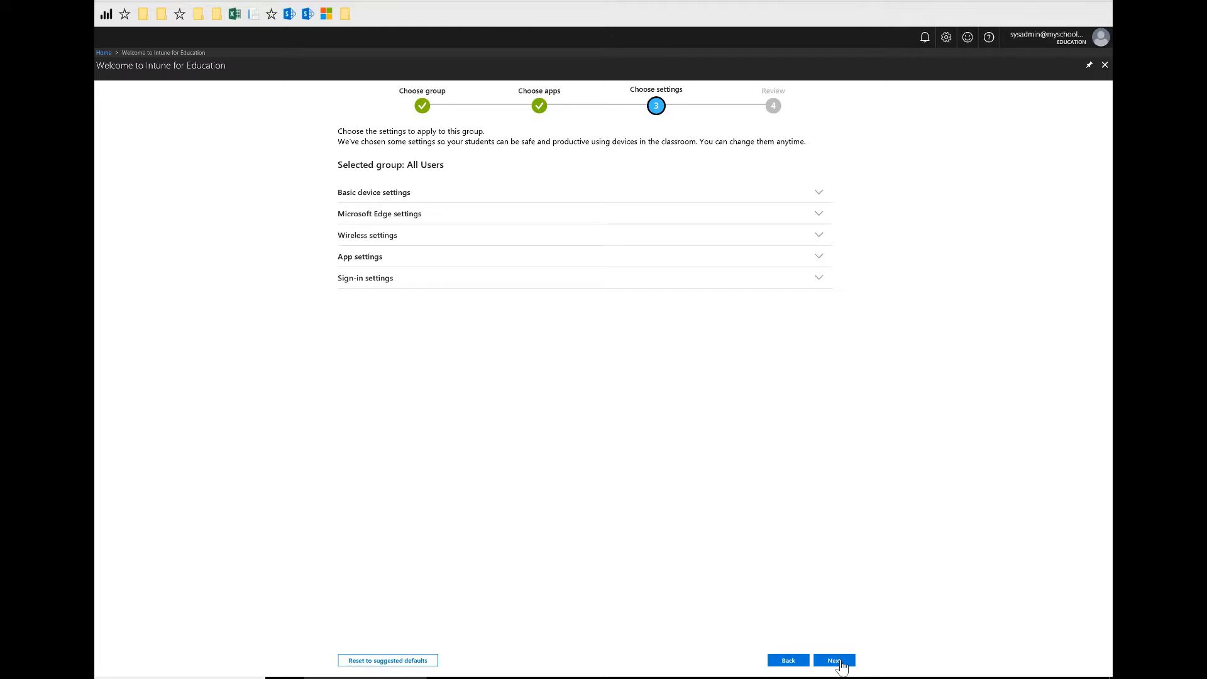
Review the basic device, Edge, wireless, app and sign-in settings, then save the configuration
left_click(820, 194)
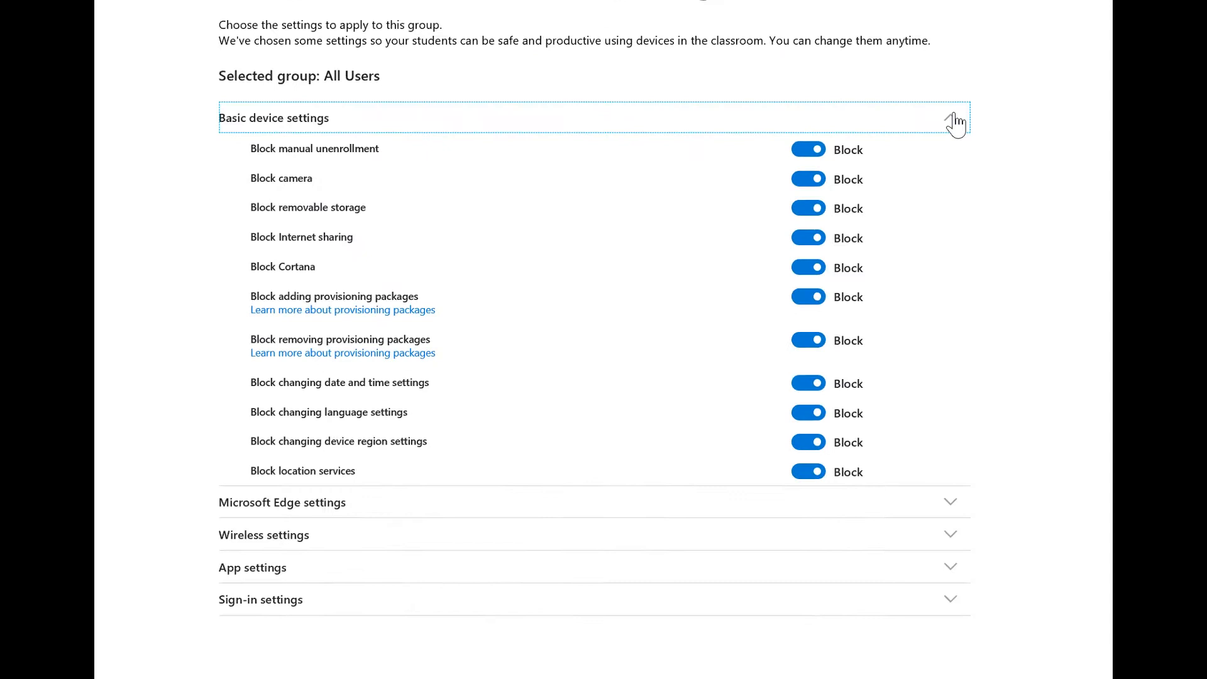
left_click(1016, 81)
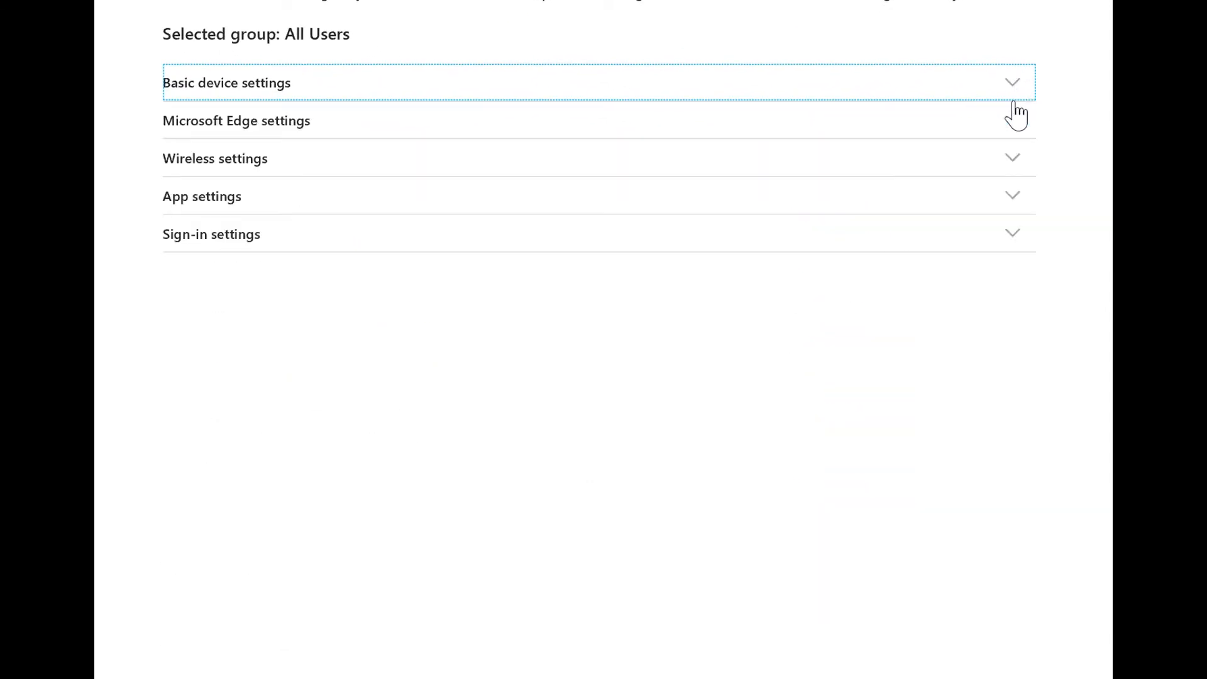
left_click(1011, 127)
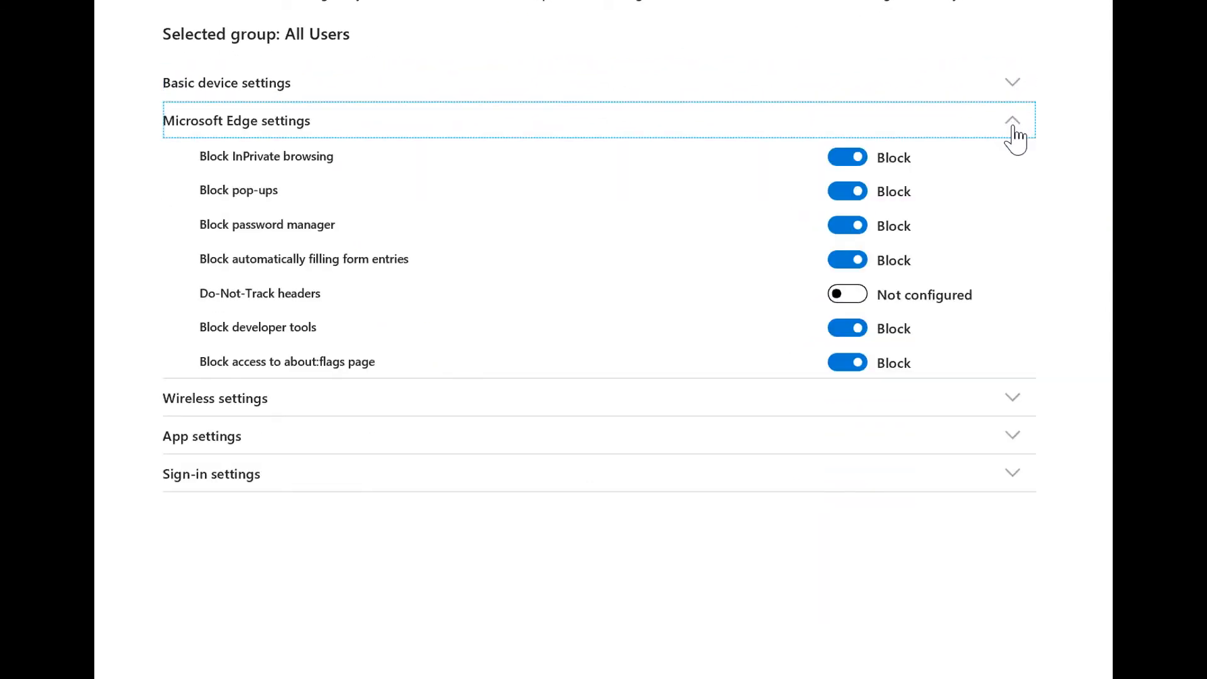
left_click(1013, 129)
left_click(1012, 168)
left_click(1013, 171)
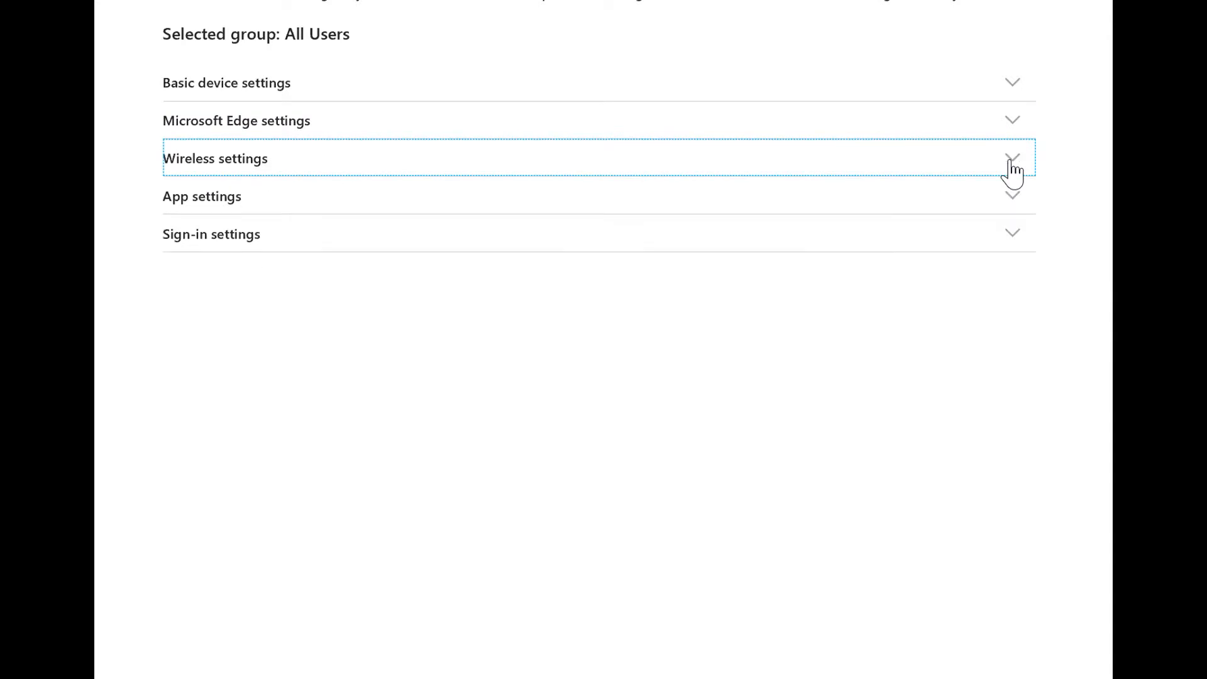
left_click(1011, 198)
left_click(1012, 200)
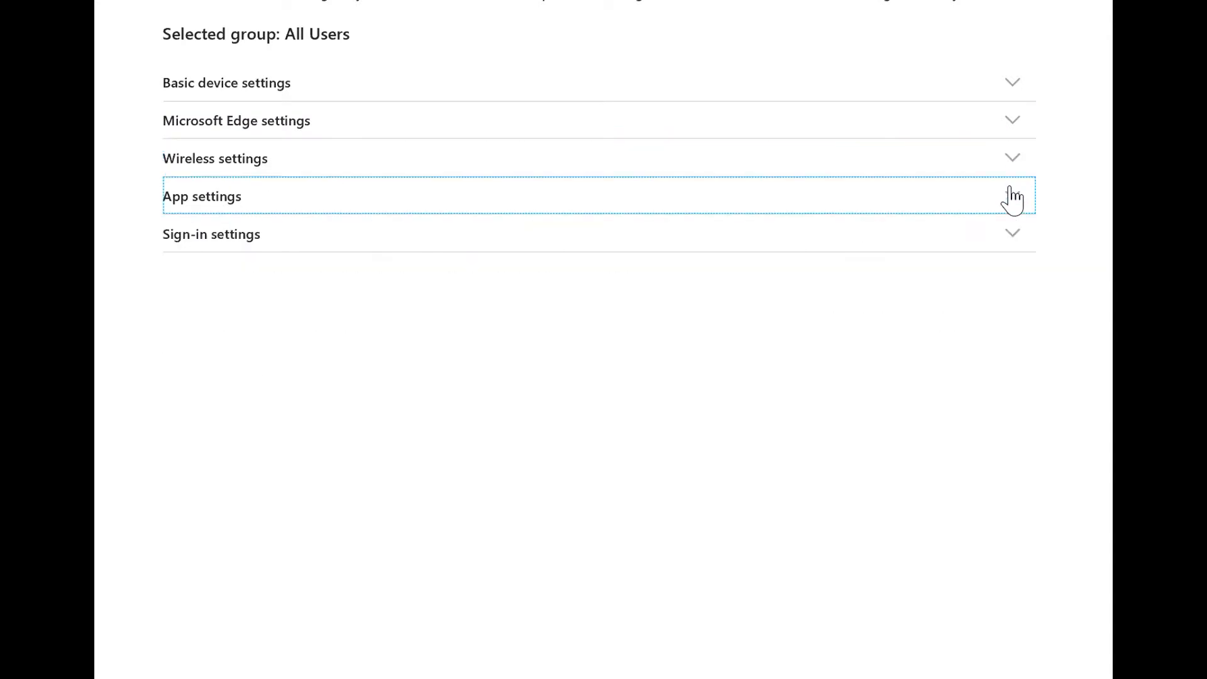
left_click(1018, 243)
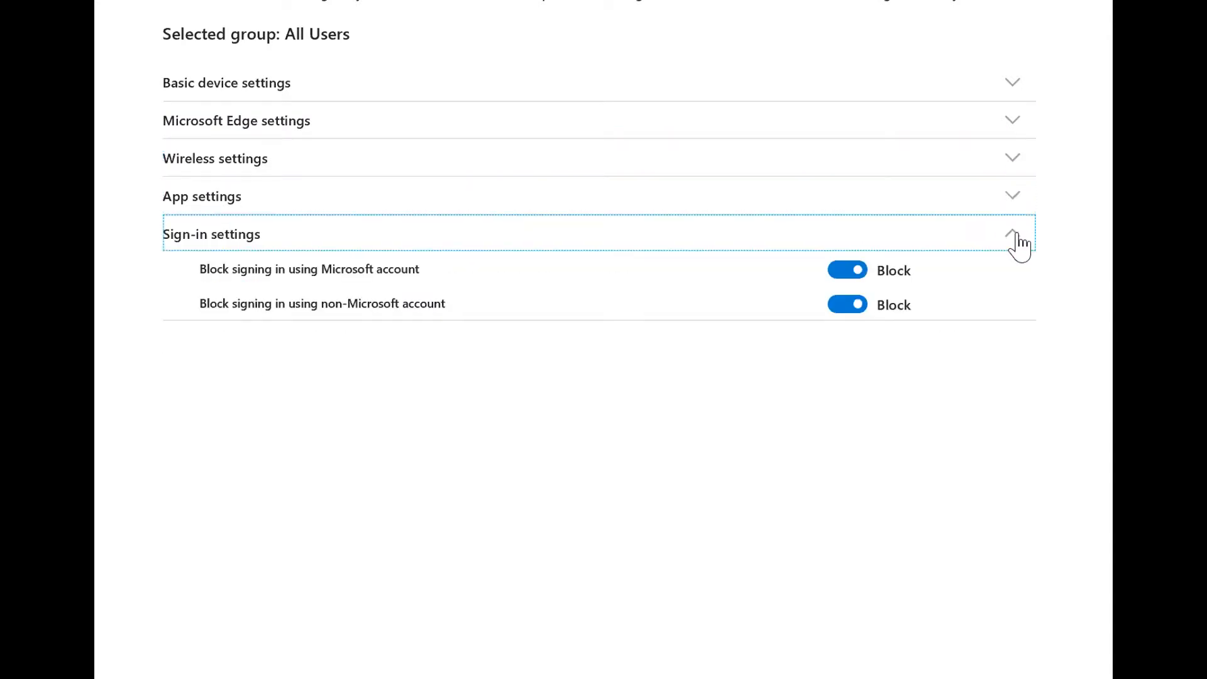
left_click(1019, 242)
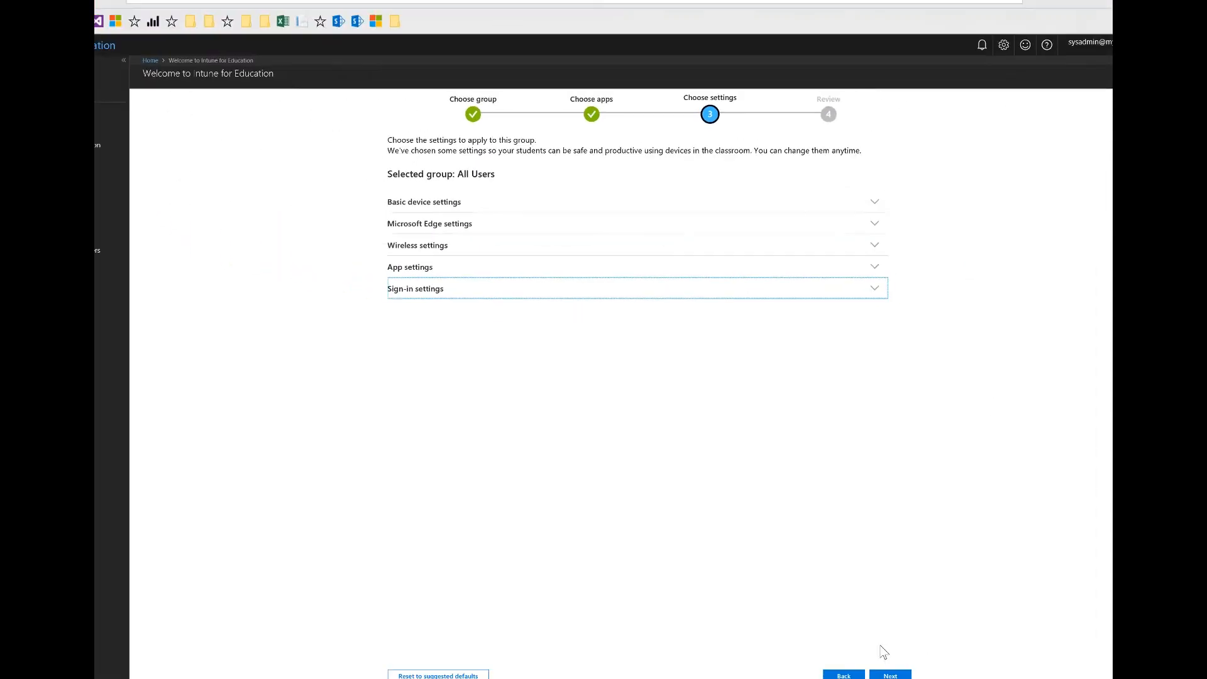
left_click(865, 637)
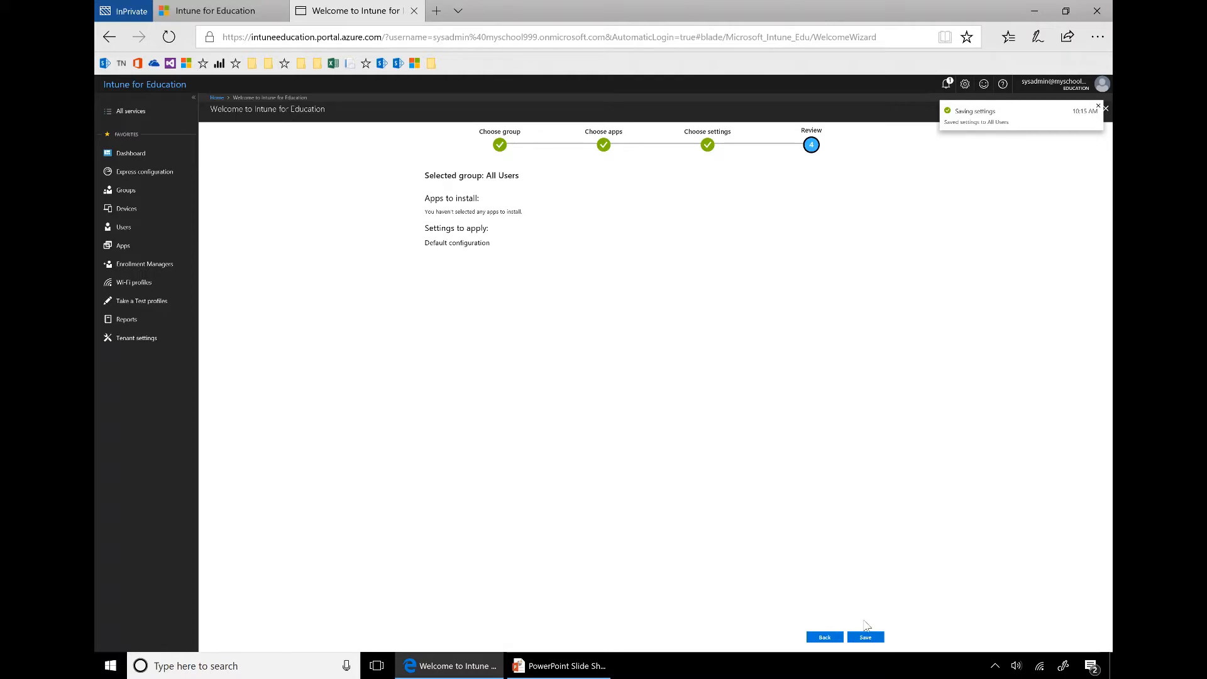
left_click(879, 638)
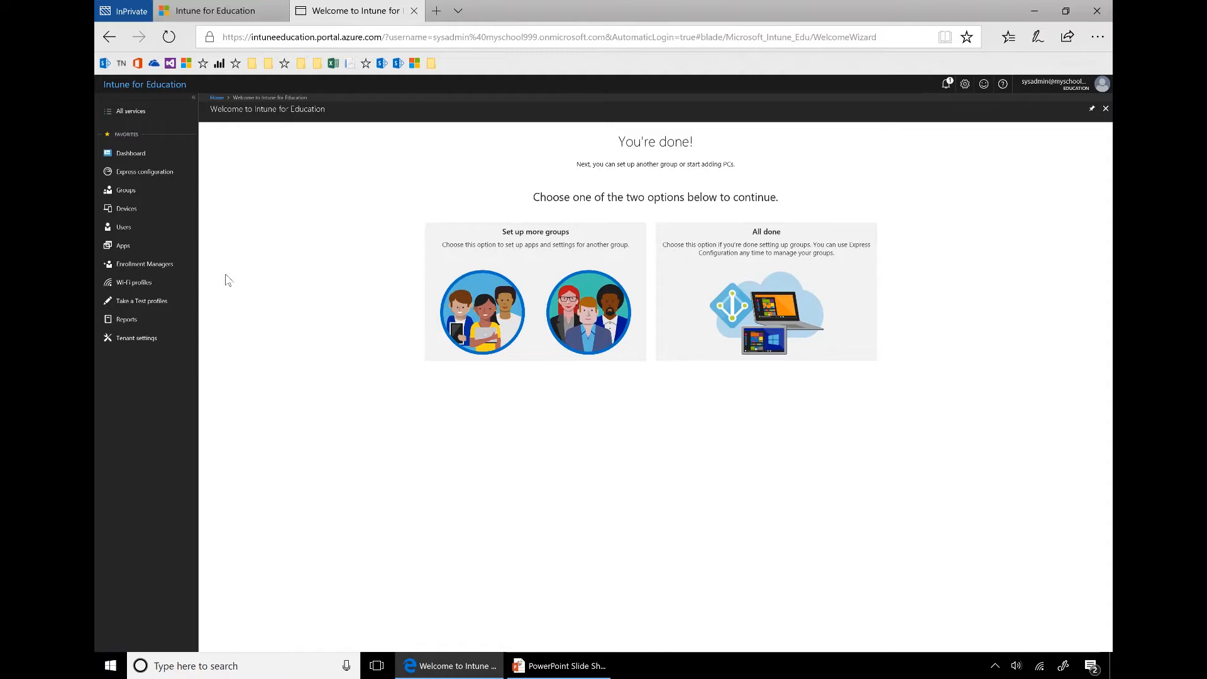
Open a New desktop app form under Apps, with a new InPrivate tab beside it
left_click(154, 254)
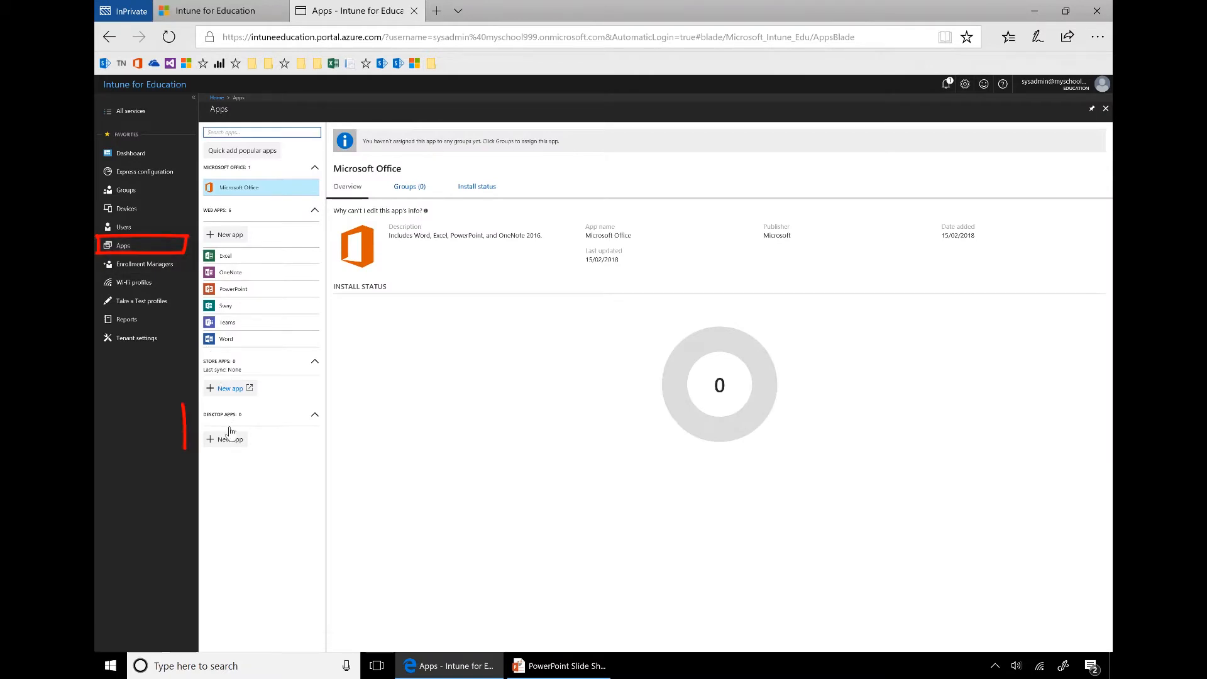
left_click(230, 439)
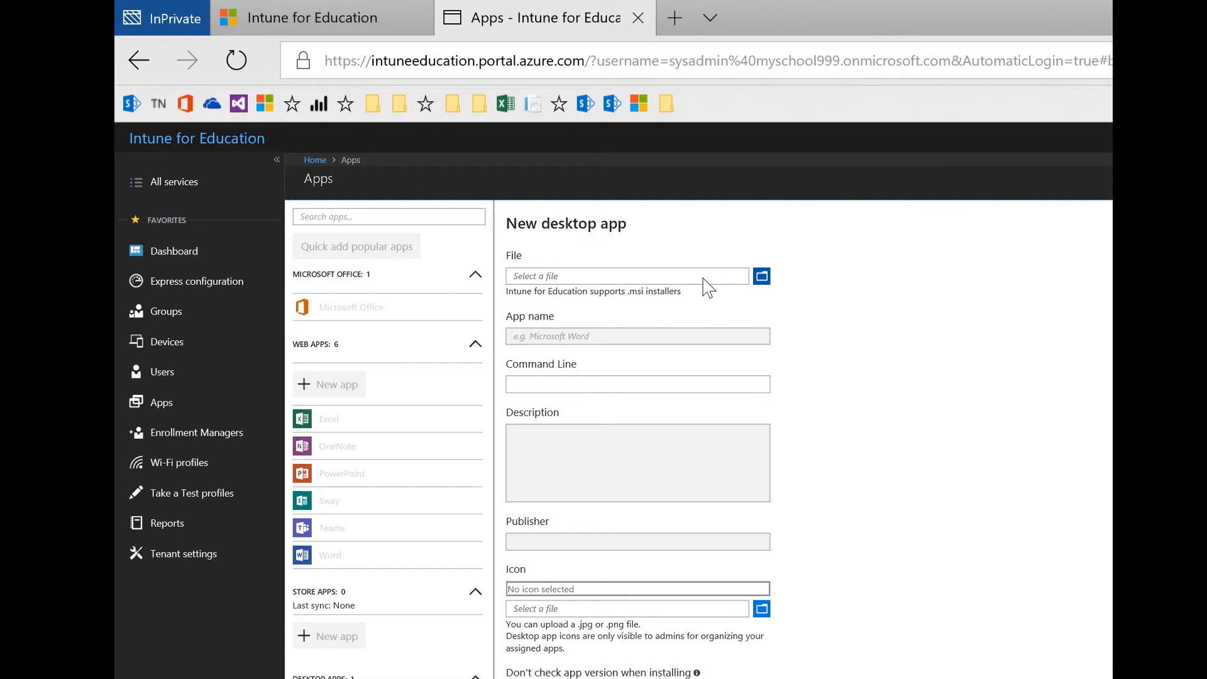
left_click(673, 19)
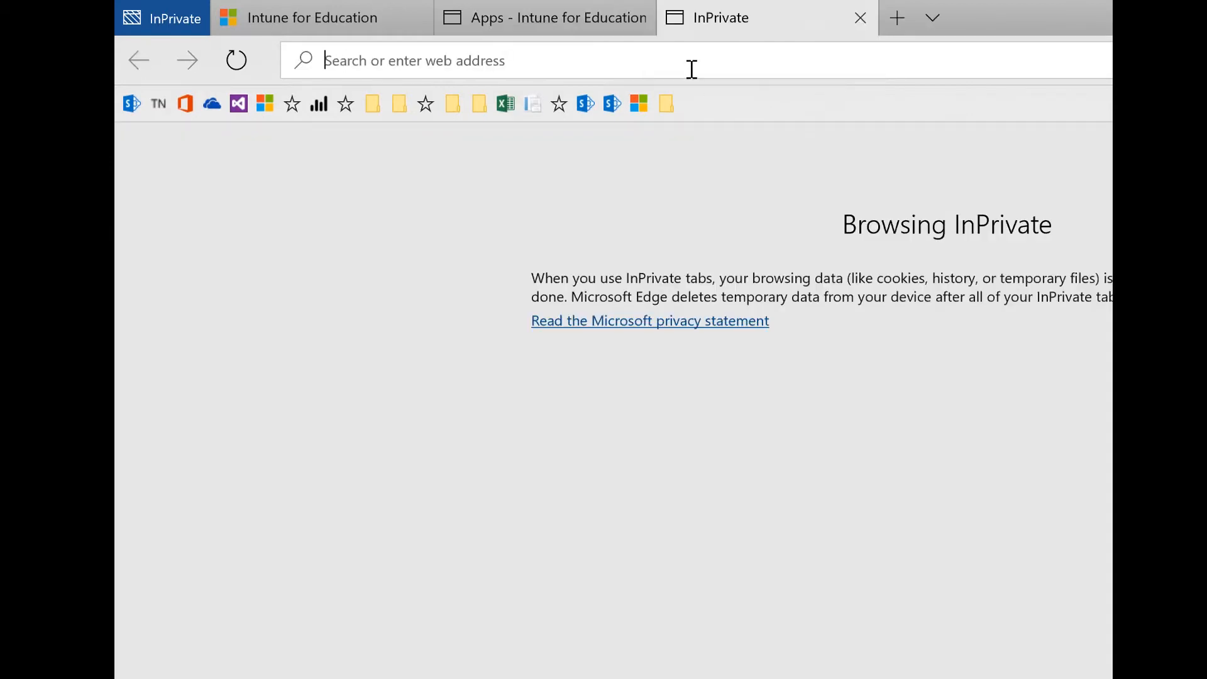
Download NAP Locked down browser.msi for Windows 8 and 10 from the ACARA page
type("https://www.assessform.edu.au/layouts/Technology/LockedDownBrowser.aspx")
key("Return")
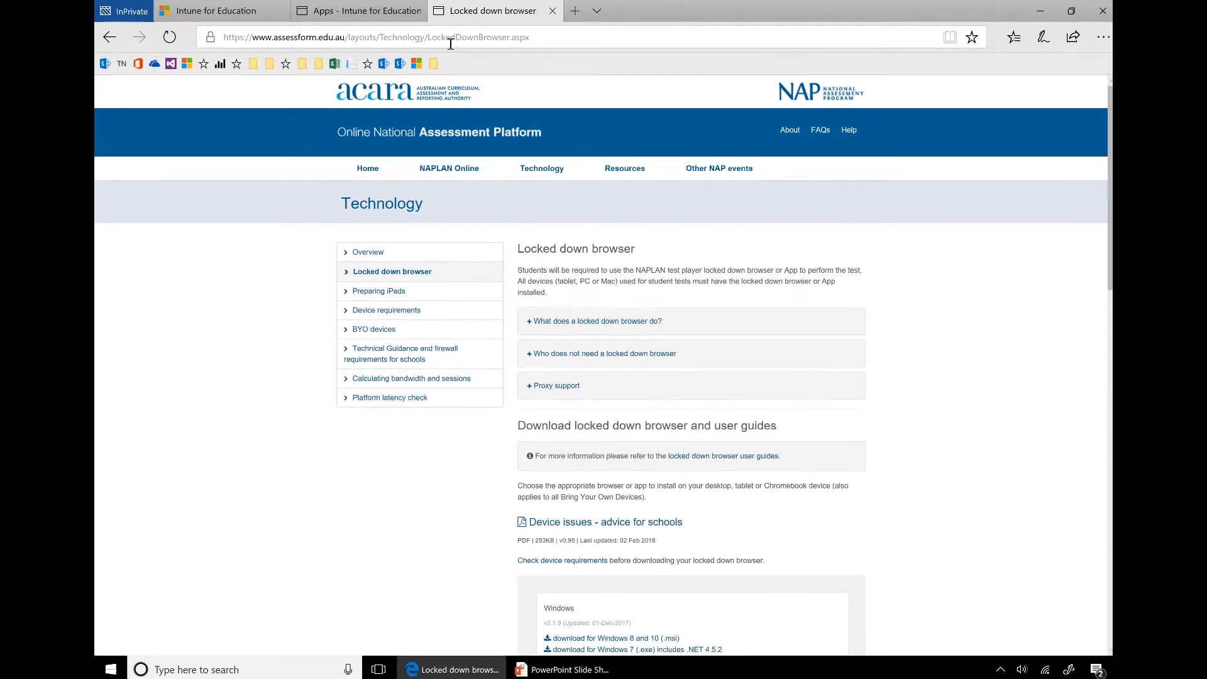
scroll(629, 424, "down", 2)
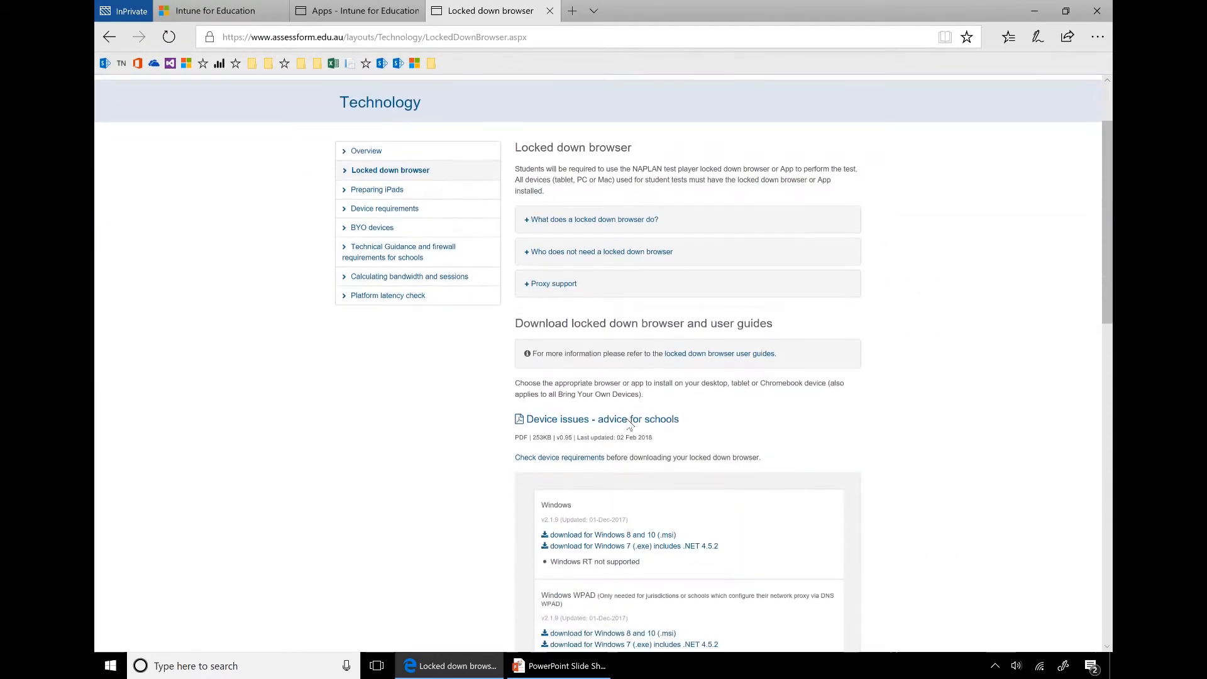
scroll(630, 424, "down", 1)
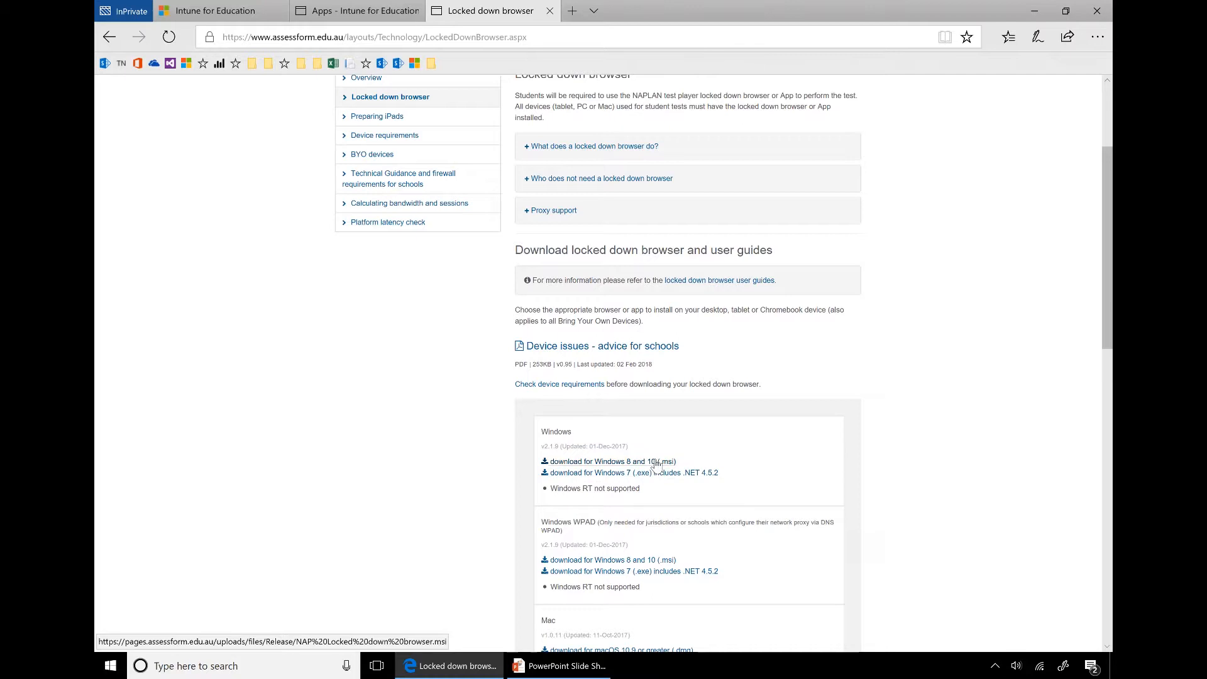
left_click(655, 463)
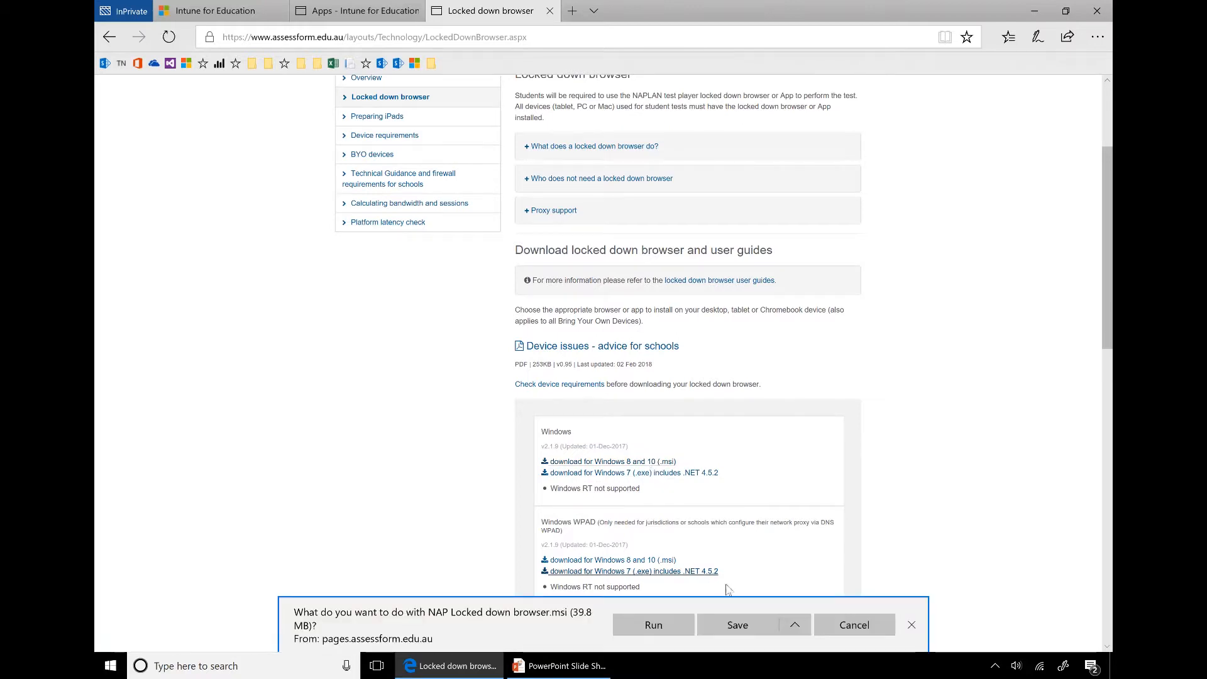
left_click(754, 629)
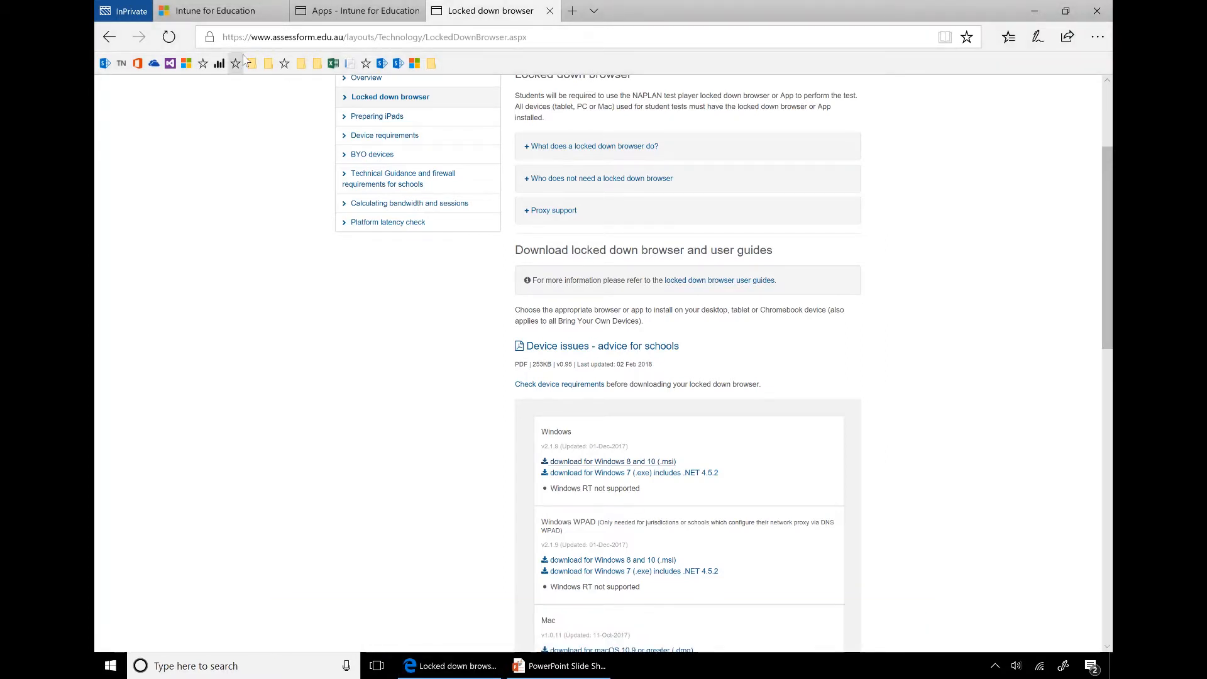
left_click(358, 13)
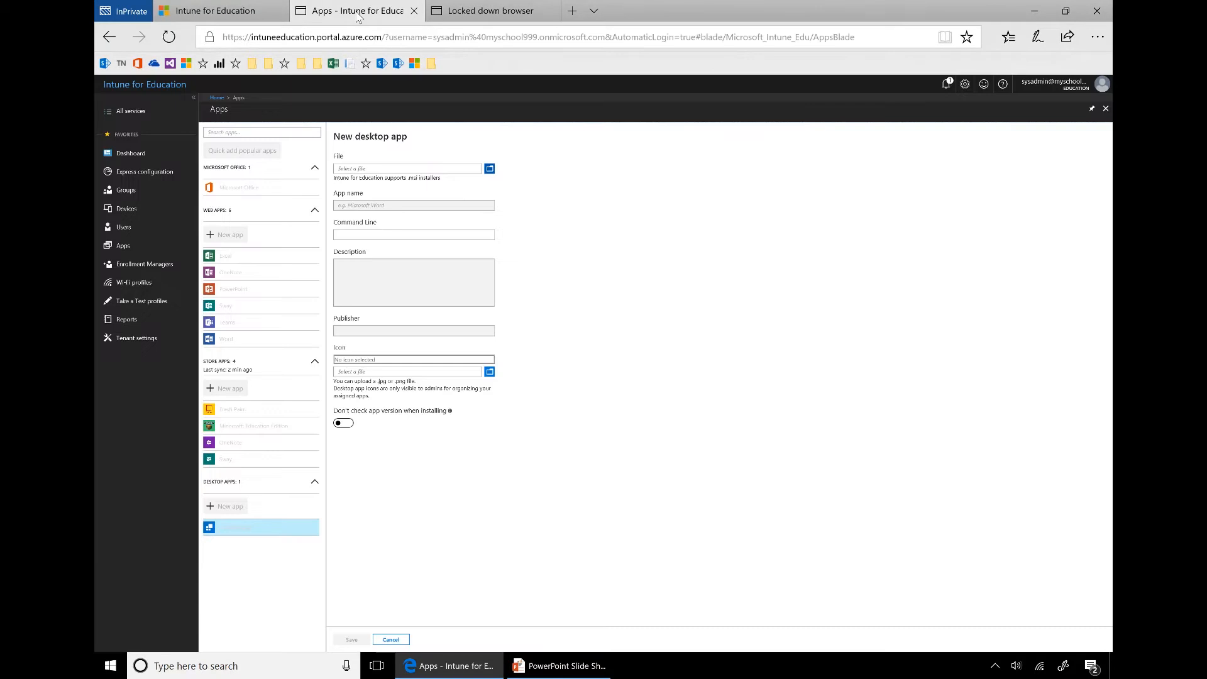
Add NAP Locked down browser.msi as a desktop app with command line /q and nap.png icon
left_click(489, 170)
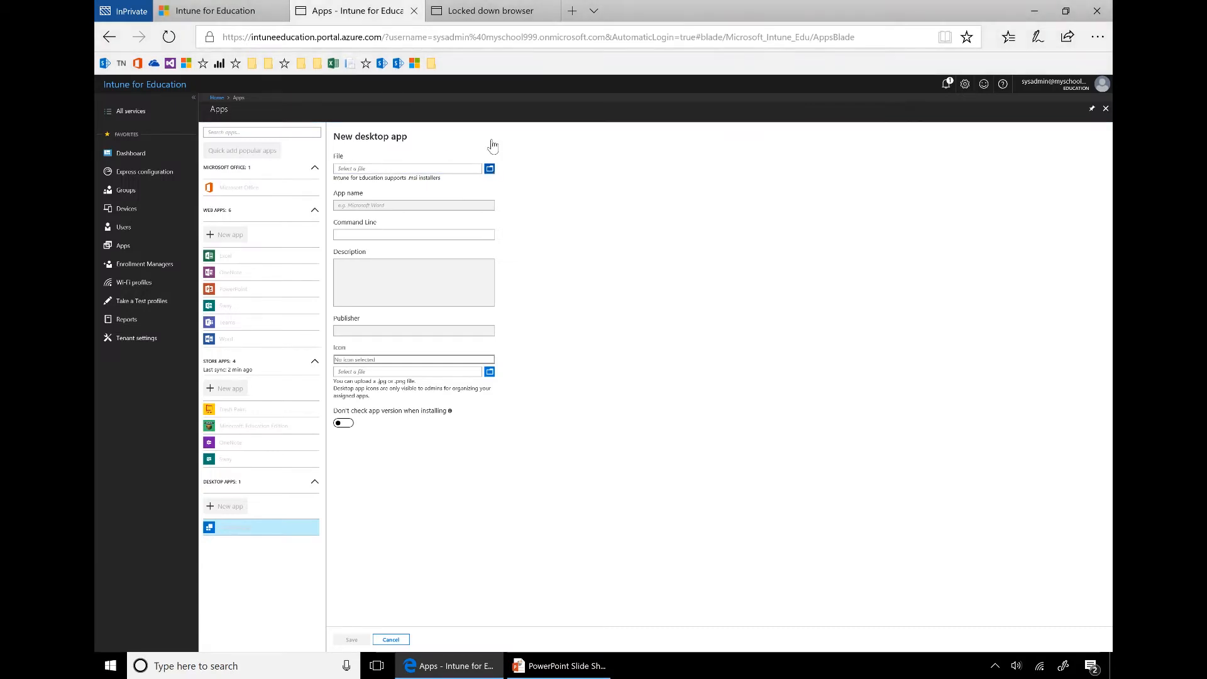
double_click(286, 92)
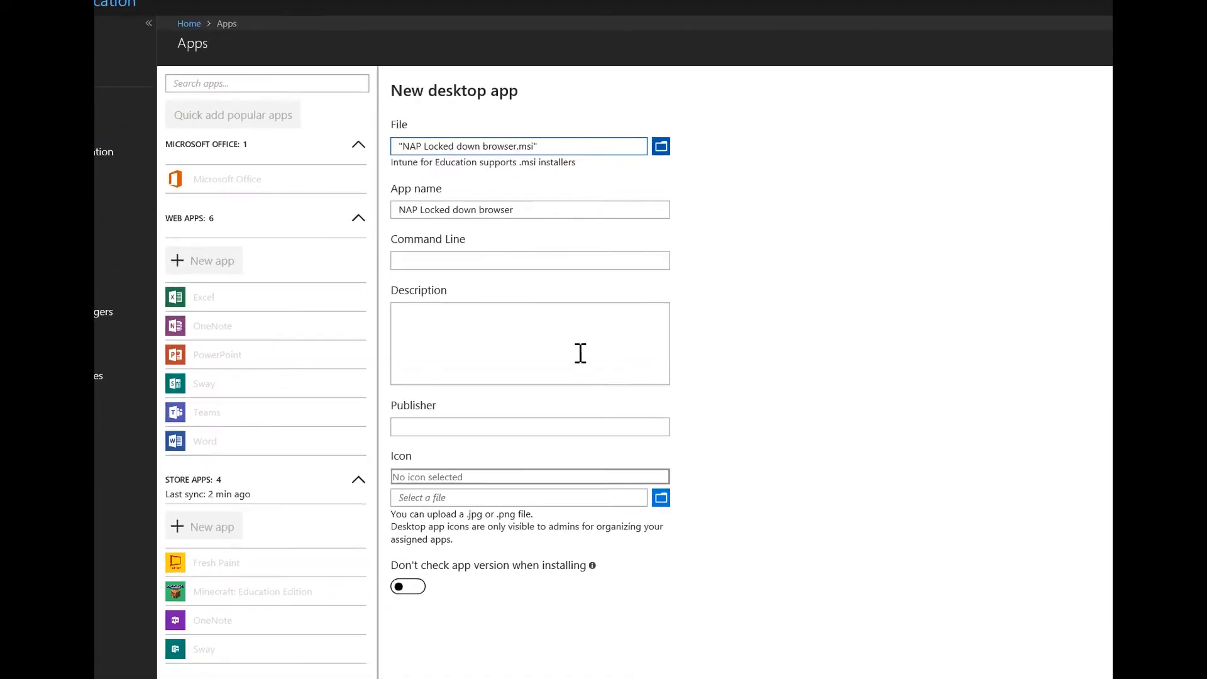
left_click(585, 264)
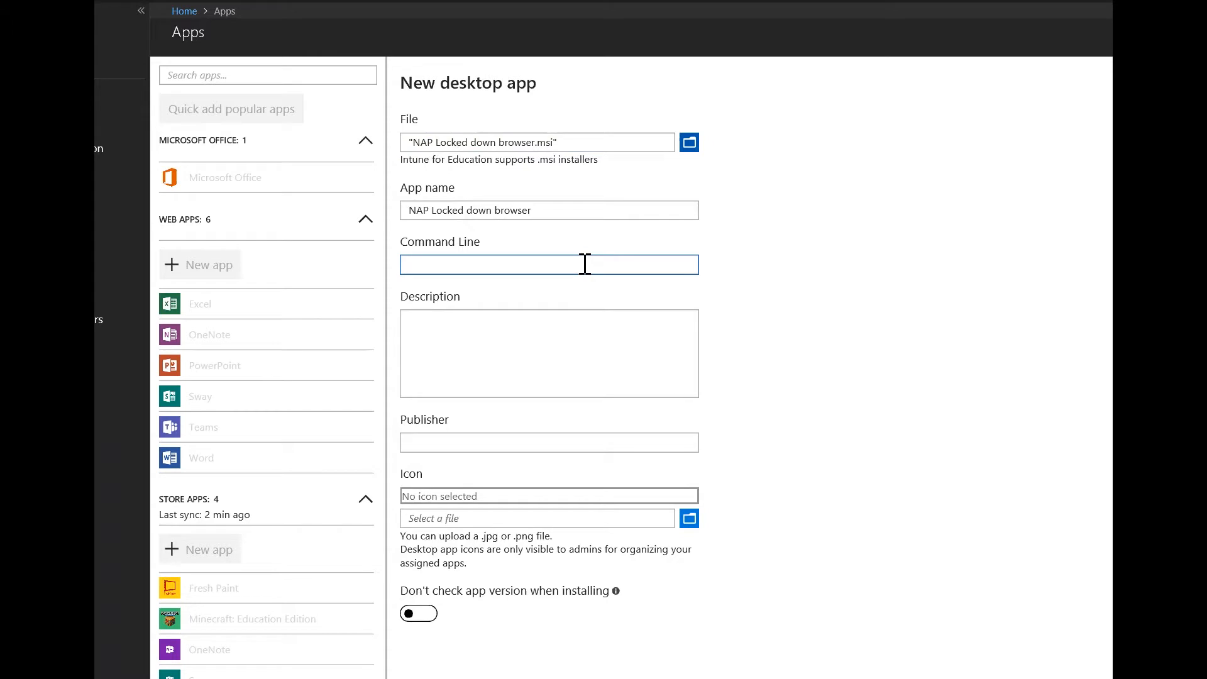
type("/q")
left_click(565, 369)
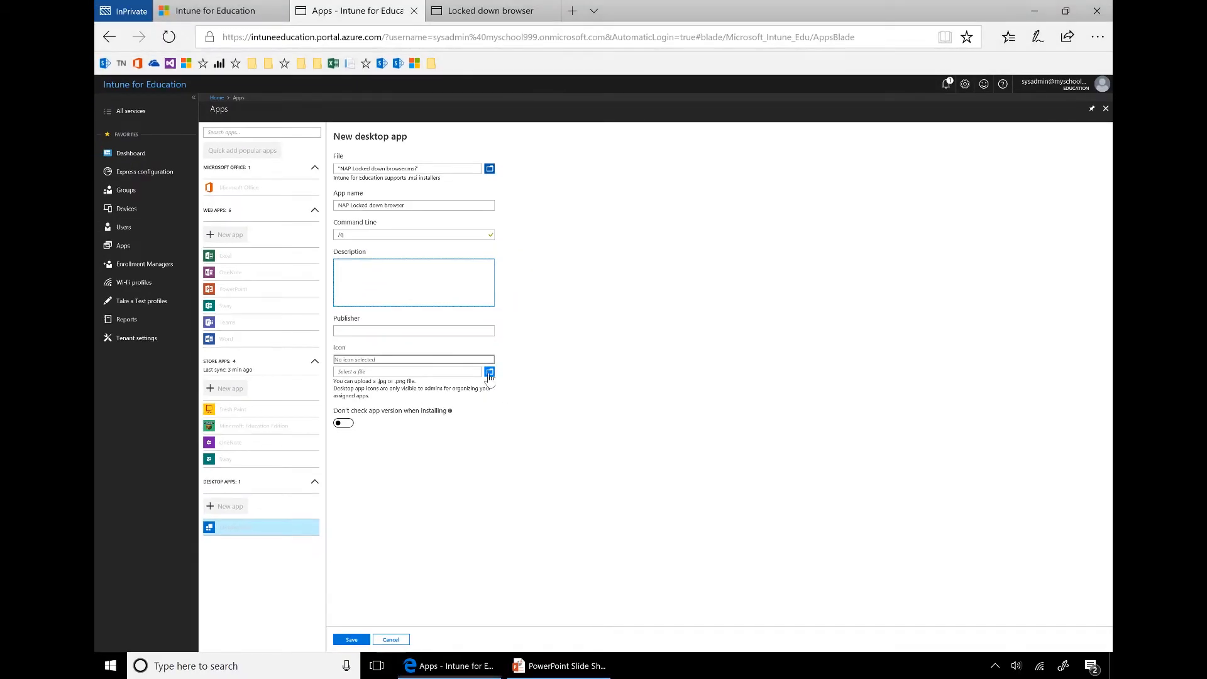
left_click(489, 373)
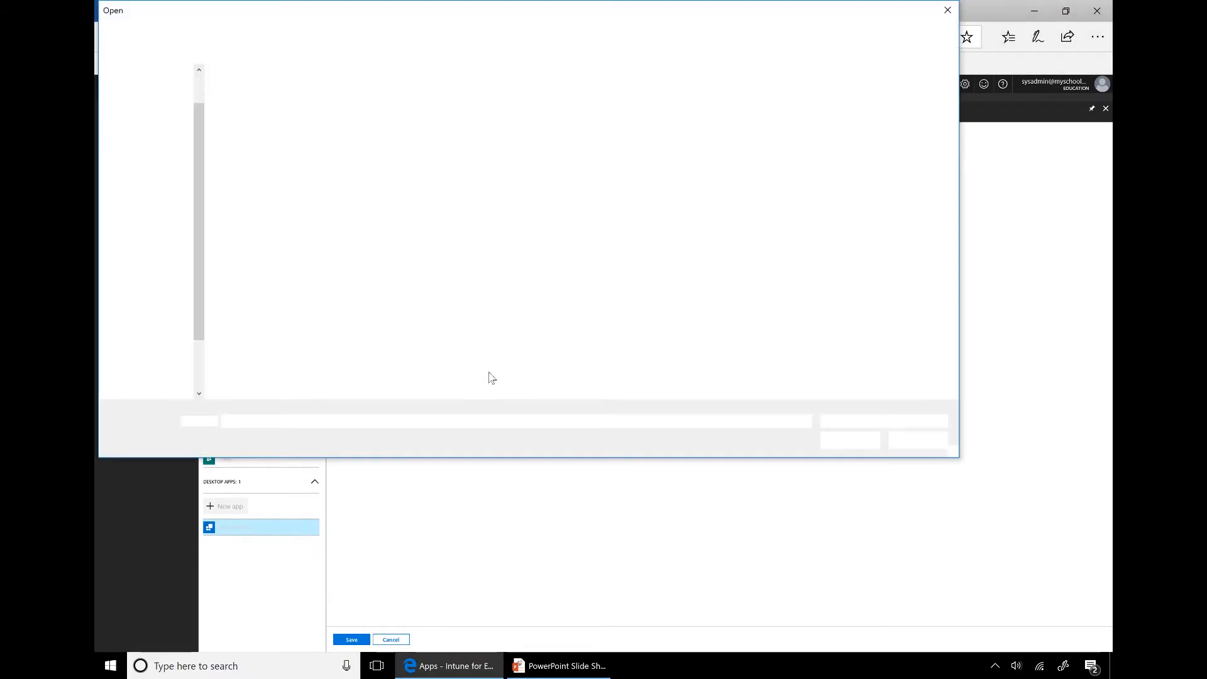
double_click(330, 107)
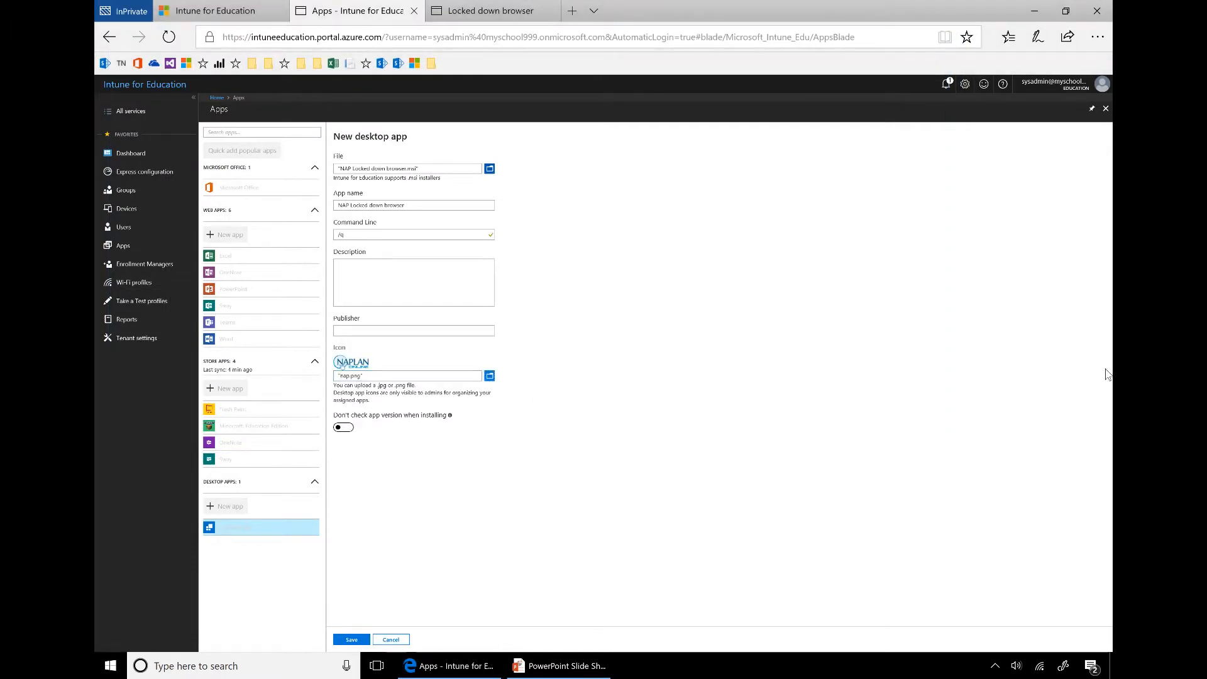
left_click(356, 639)
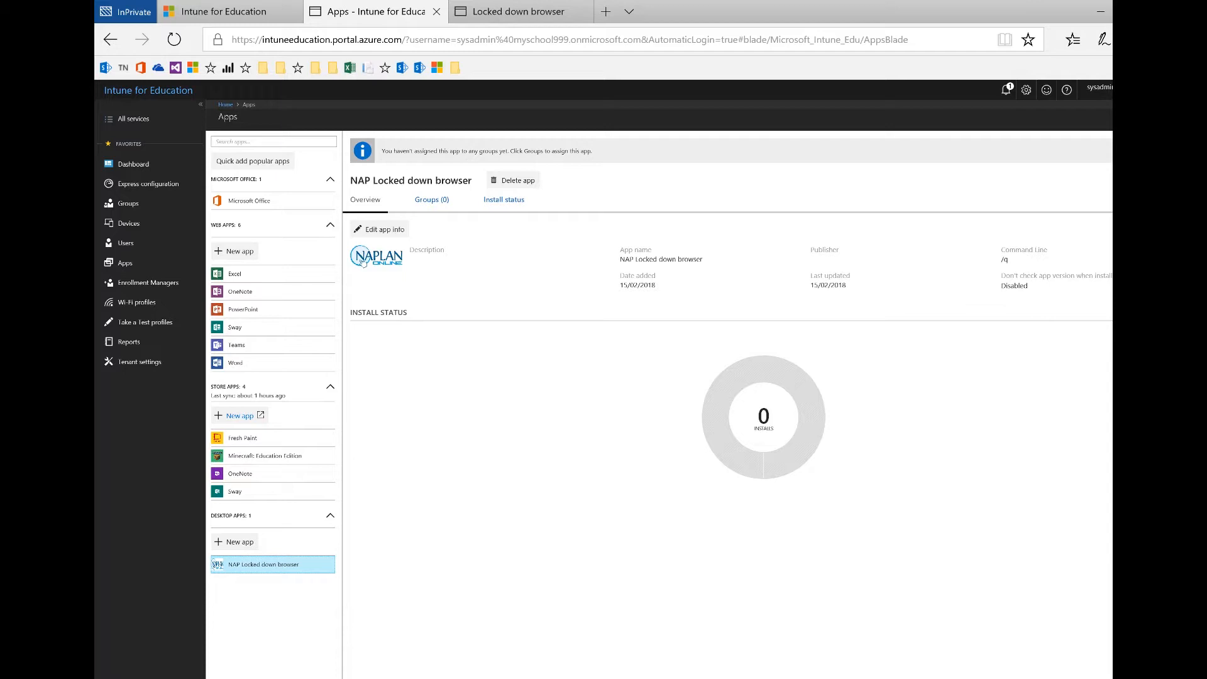
Review the new app's Groups (0) assignments, then go to the Groups page listing All Devices and All Users
left_click(433, 203)
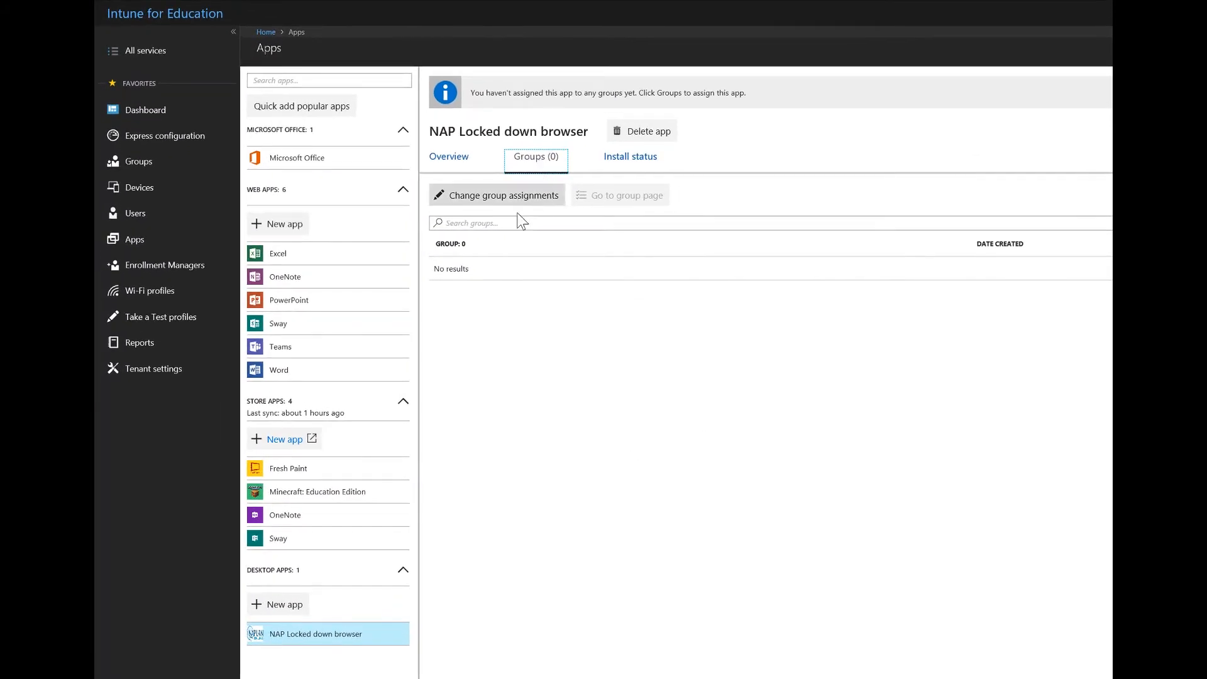
left_click(517, 208)
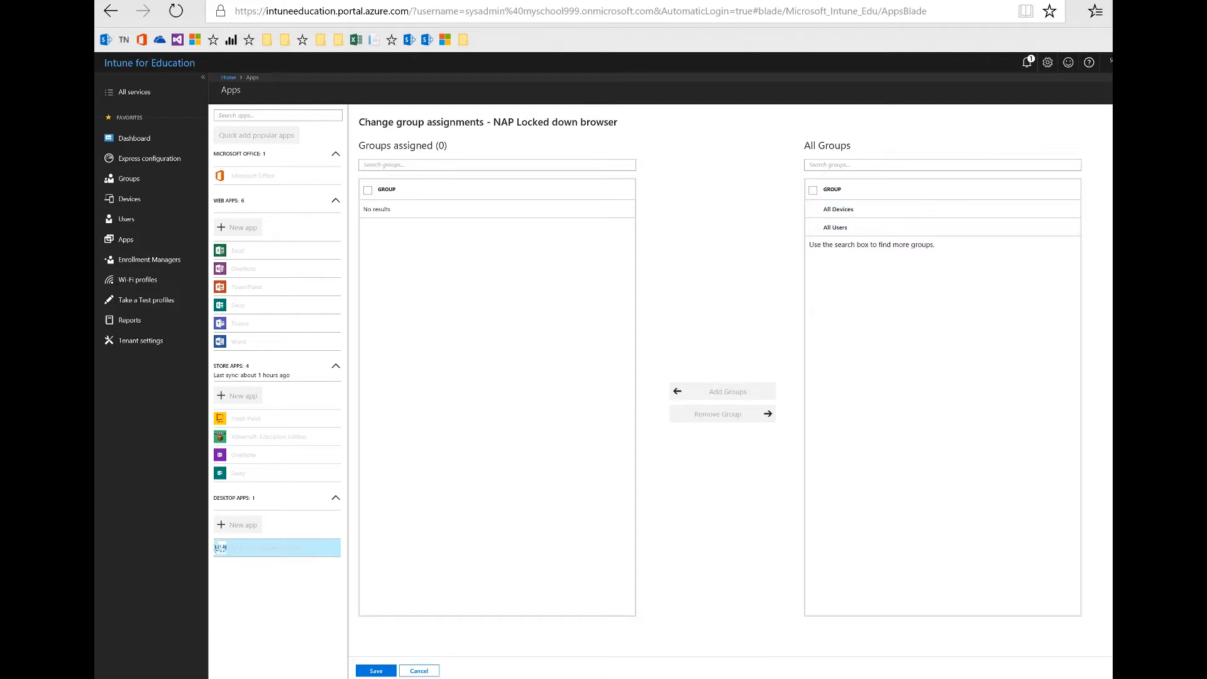
left_click(145, 181)
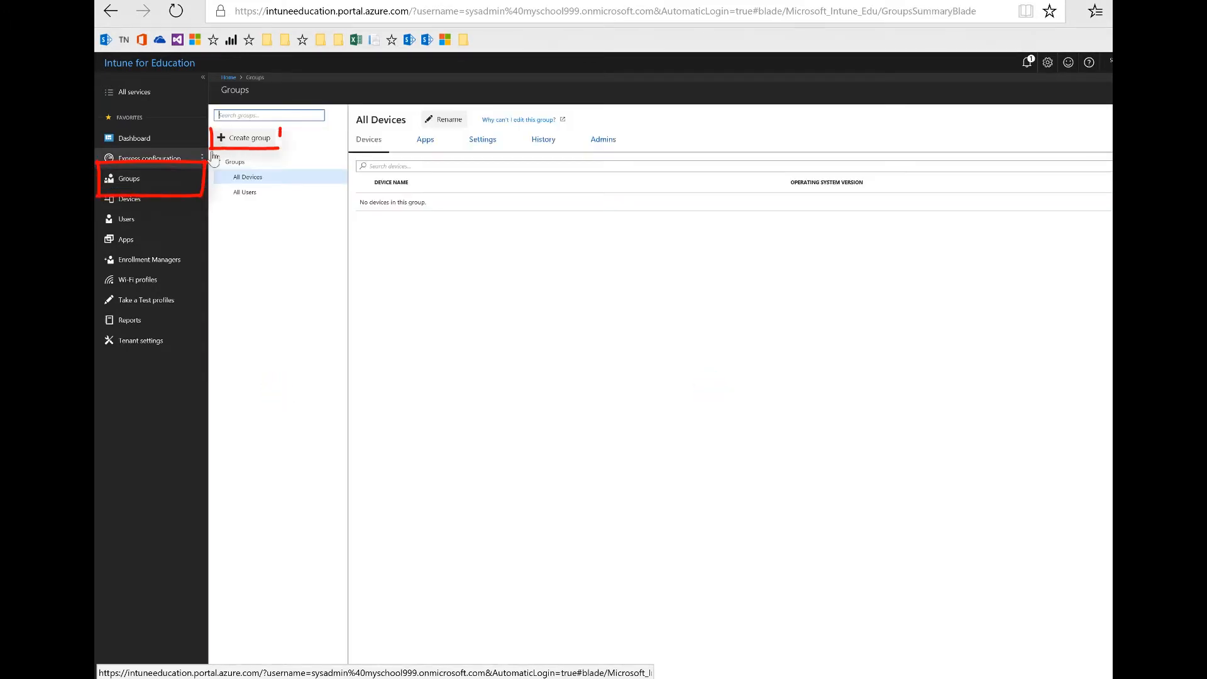
Create the dynamic group 'NAP Shared Devices' with the rule device name starts with NAP
left_click(251, 140)
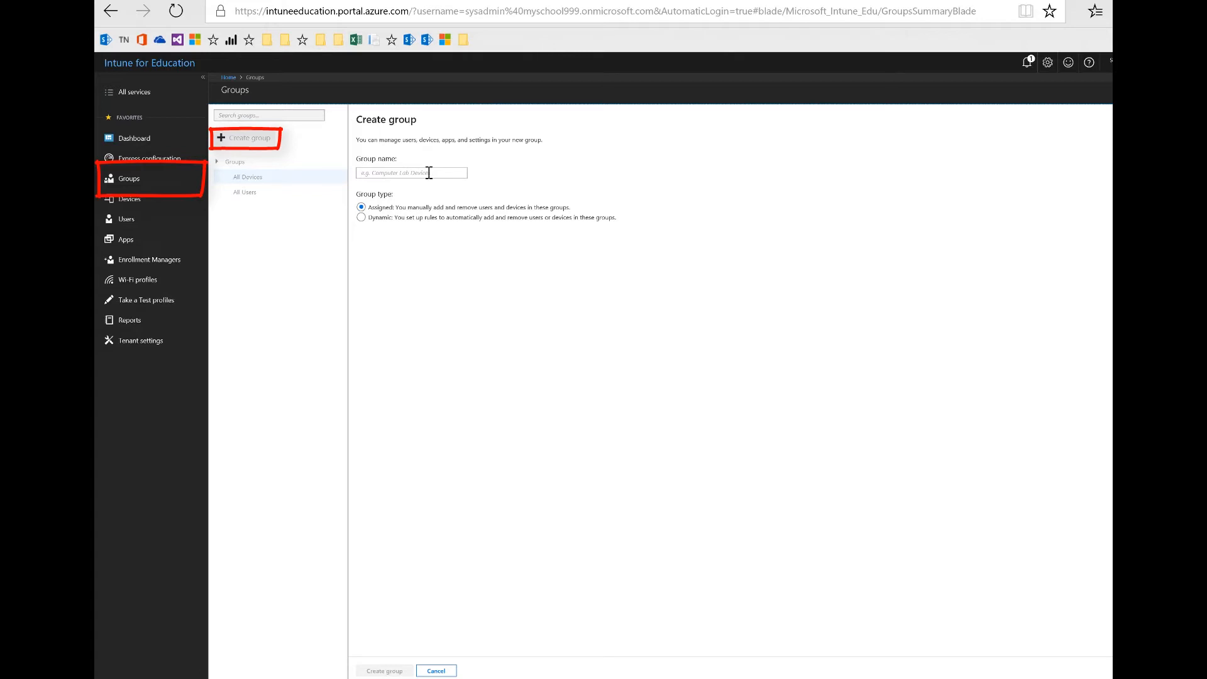
left_click(361, 217)
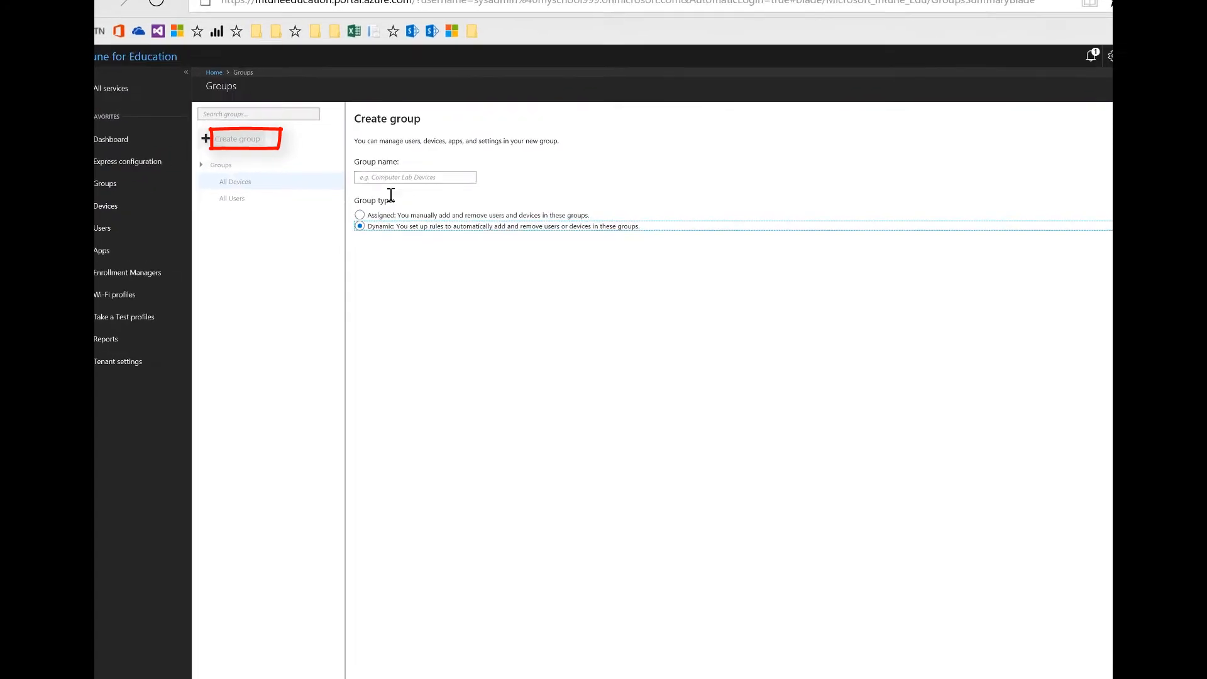
left_click(426, 202)
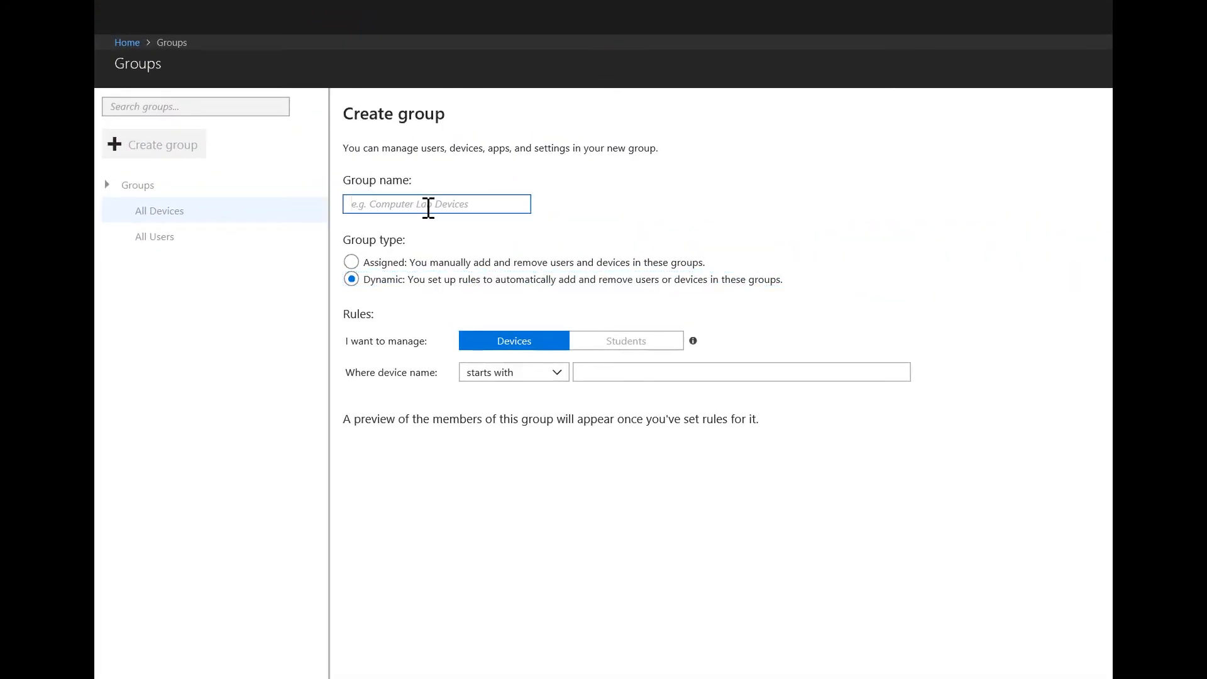
type("NAP SH")
key("BackSpace")
type("hared ")
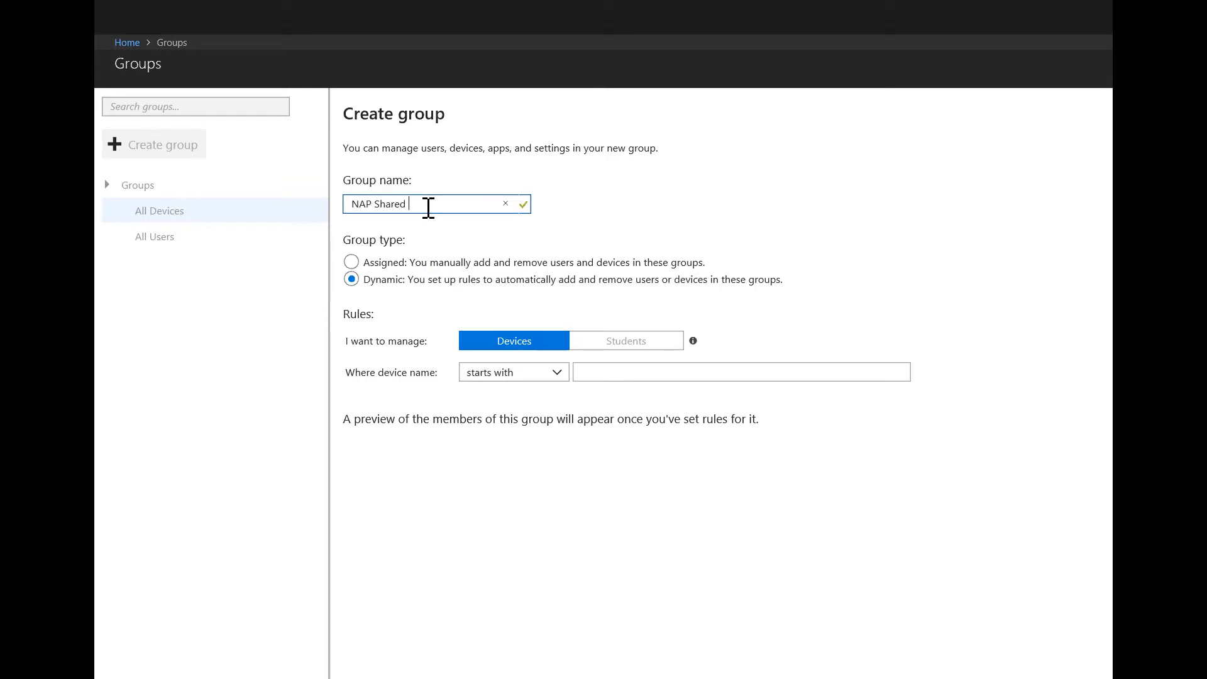
type("Devices")
left_click(644, 371)
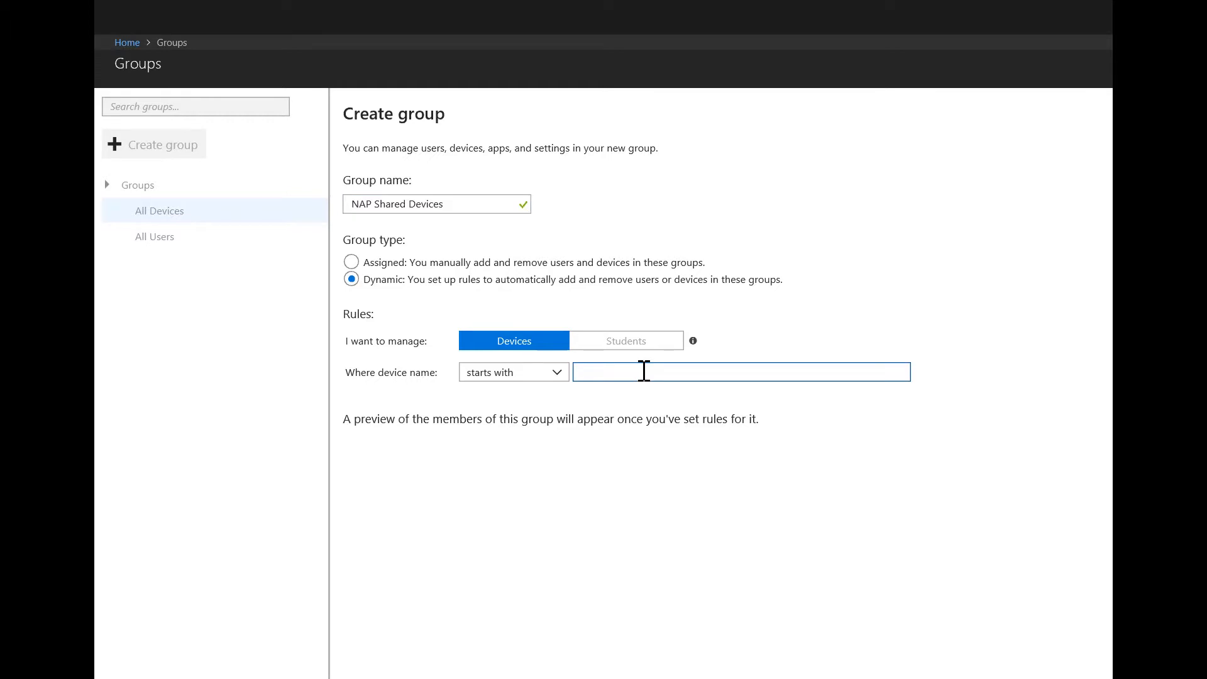
type("NAP")
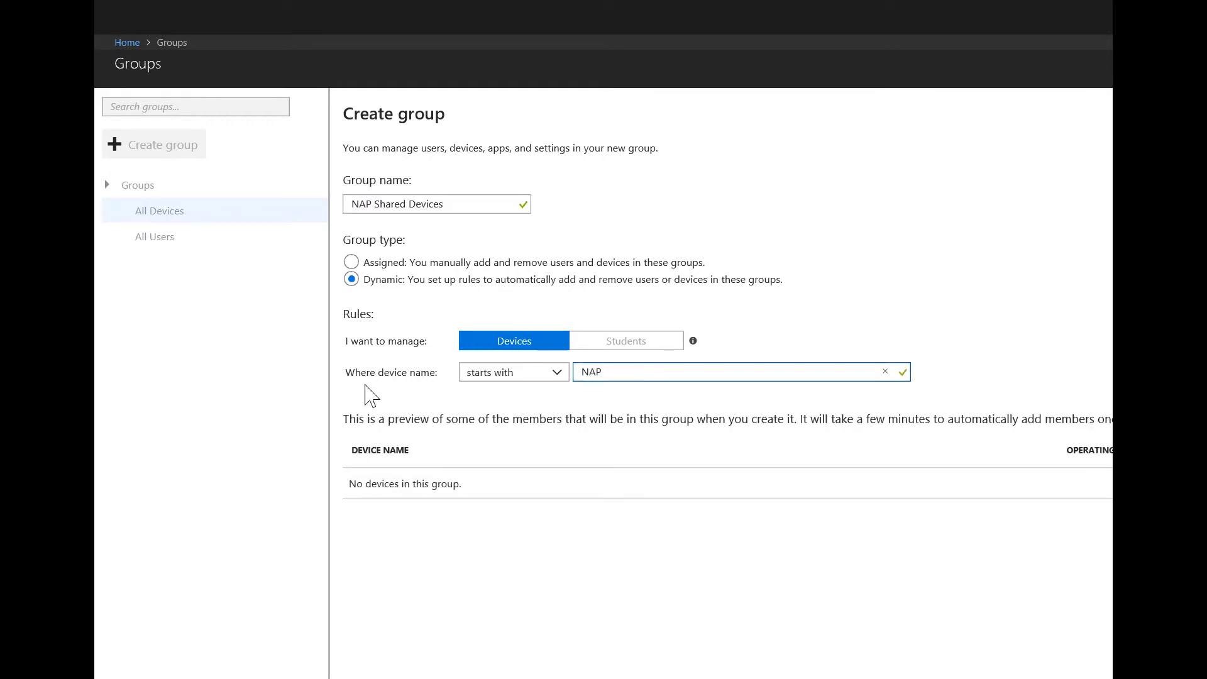
left_click(371, 672)
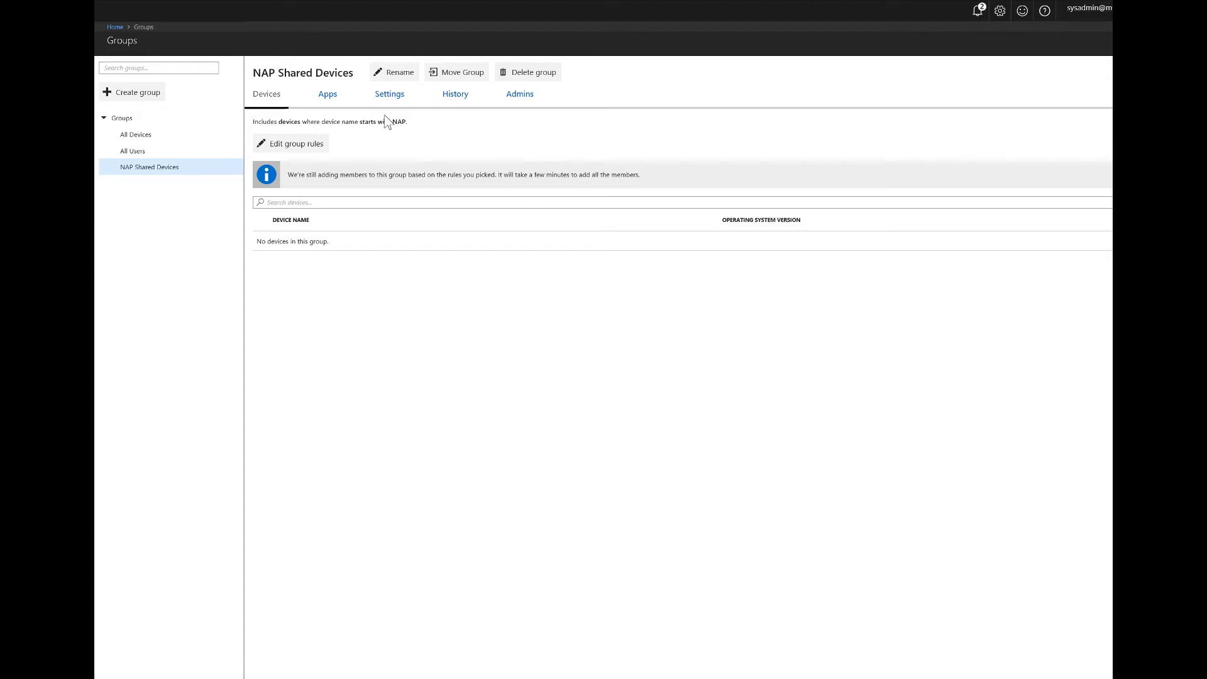
Assign the NAP Locked down browser app to the NAP Shared Devices group
left_click(331, 99)
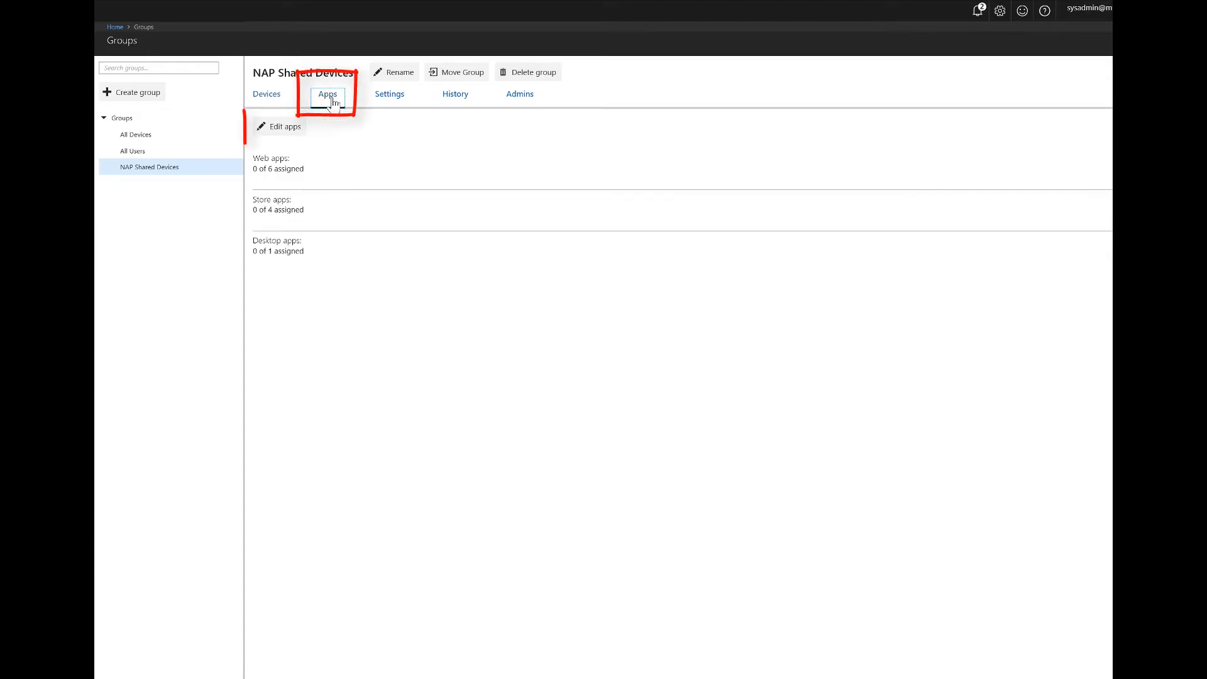
left_click(285, 130)
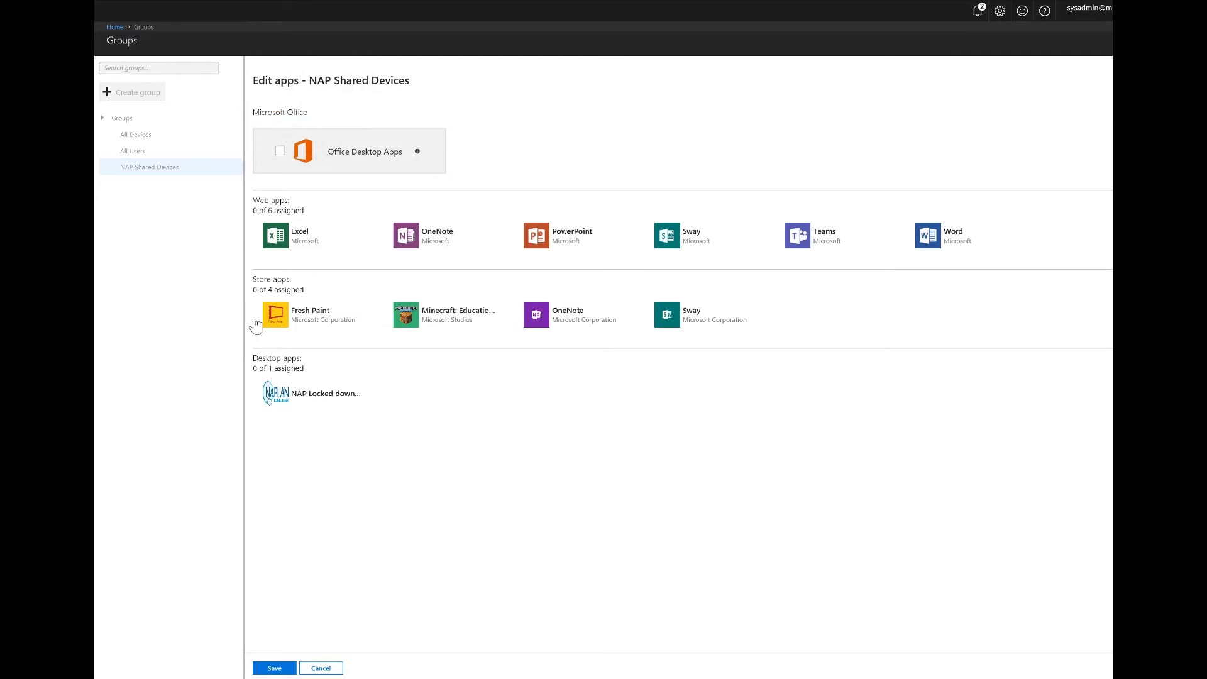
left_click(310, 397)
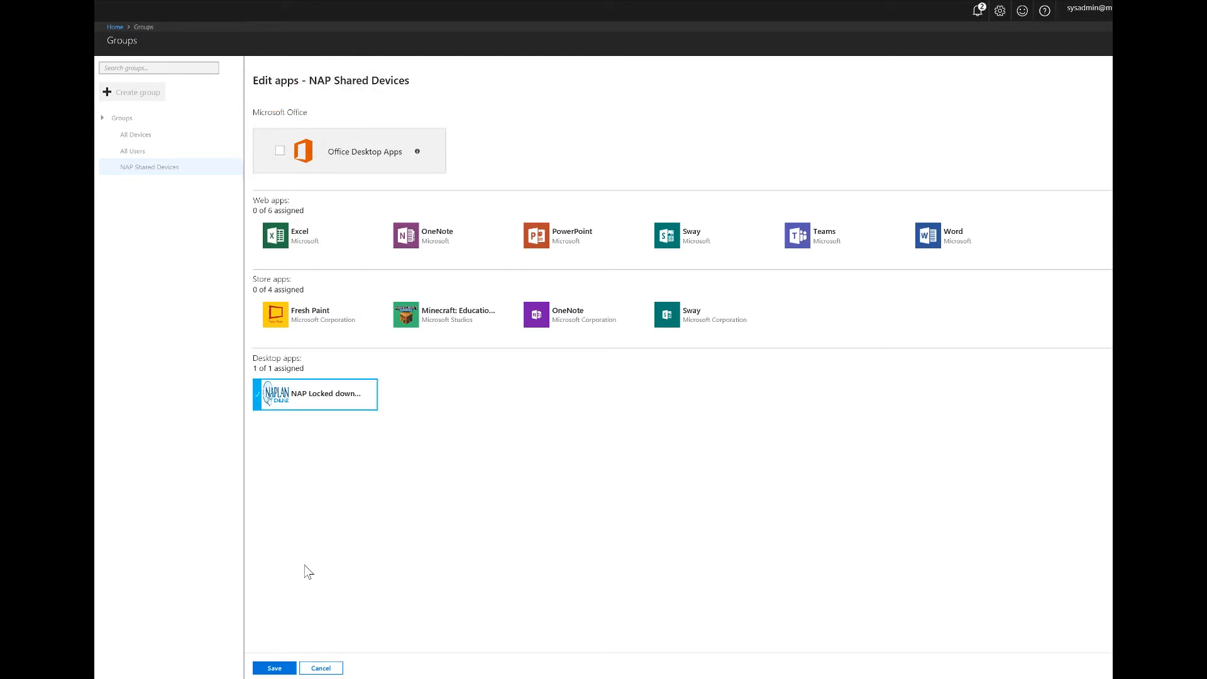
left_click(275, 667)
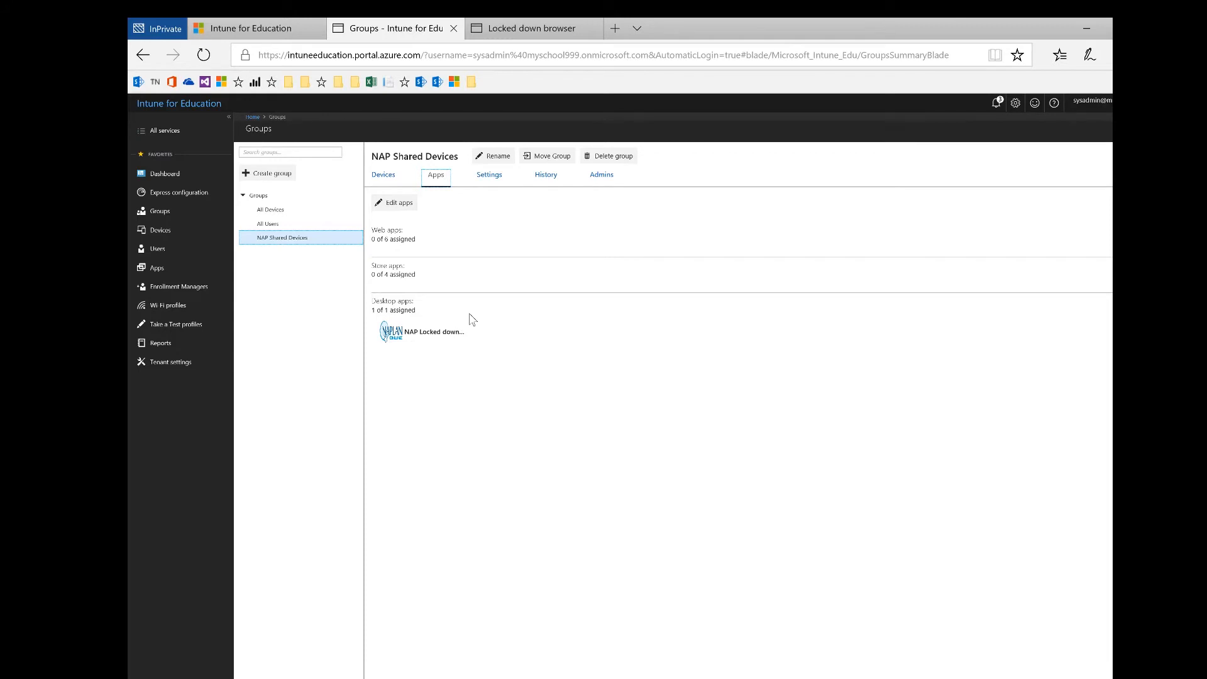
Assign the NAP Locked down browser app to the All Users group as well
left_click(298, 225)
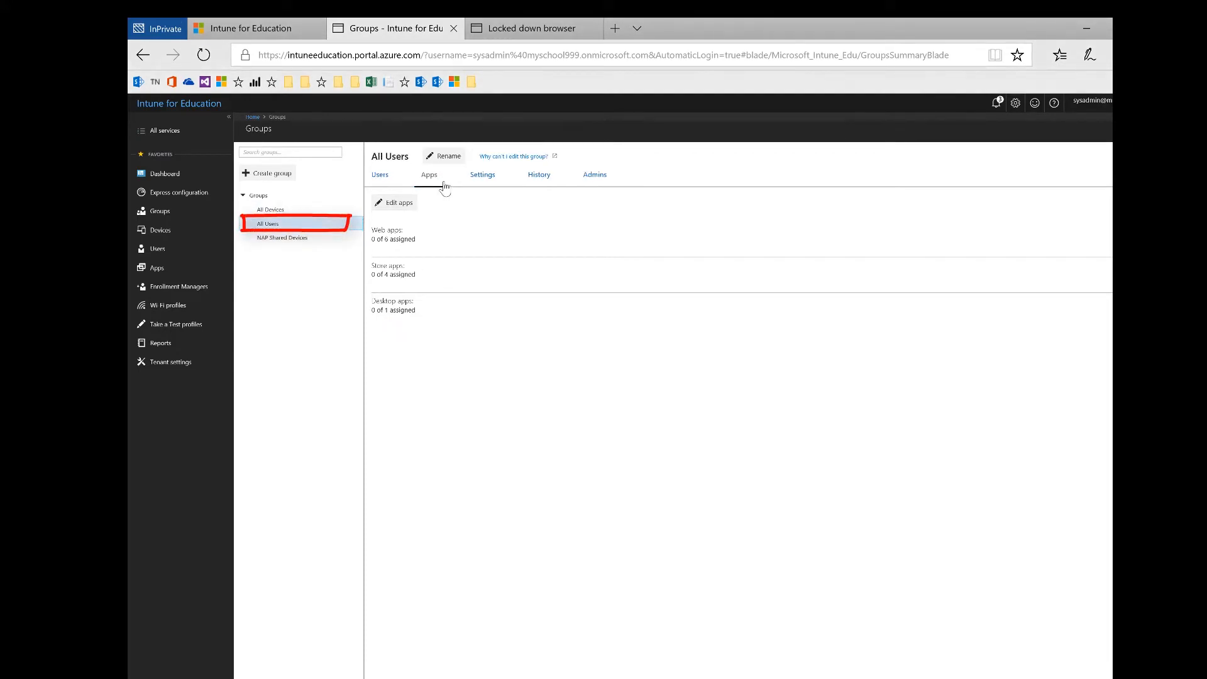
left_click(395, 203)
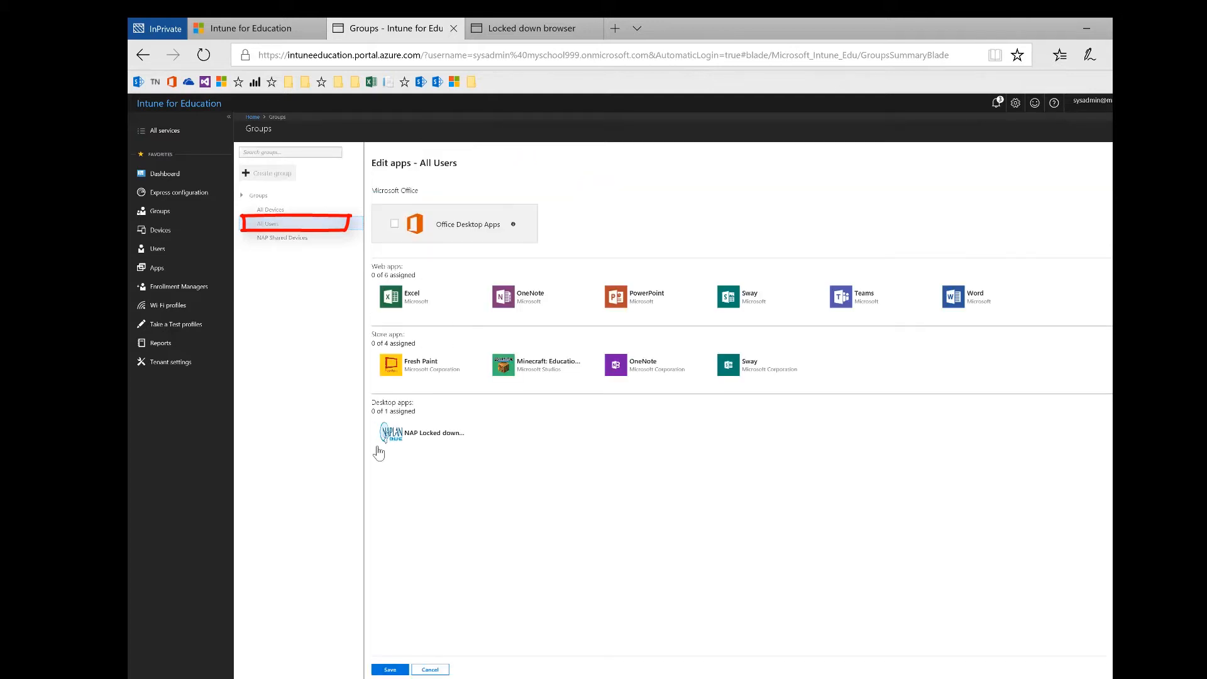
left_click(405, 436)
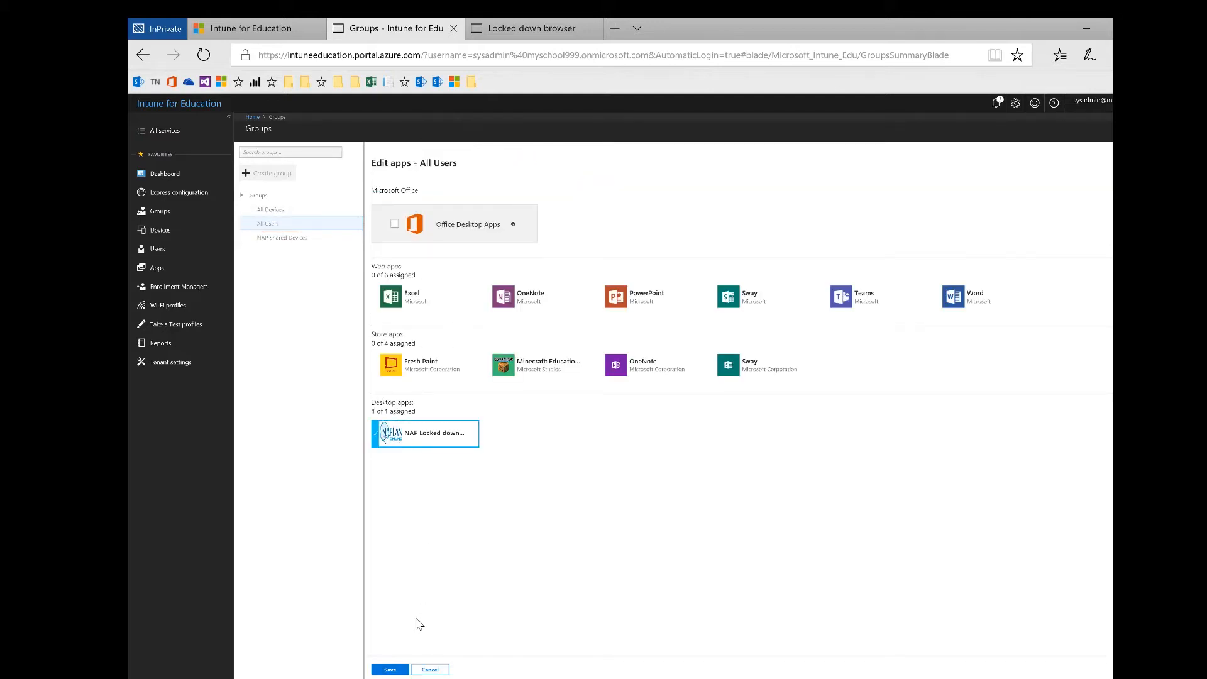
left_click(391, 669)
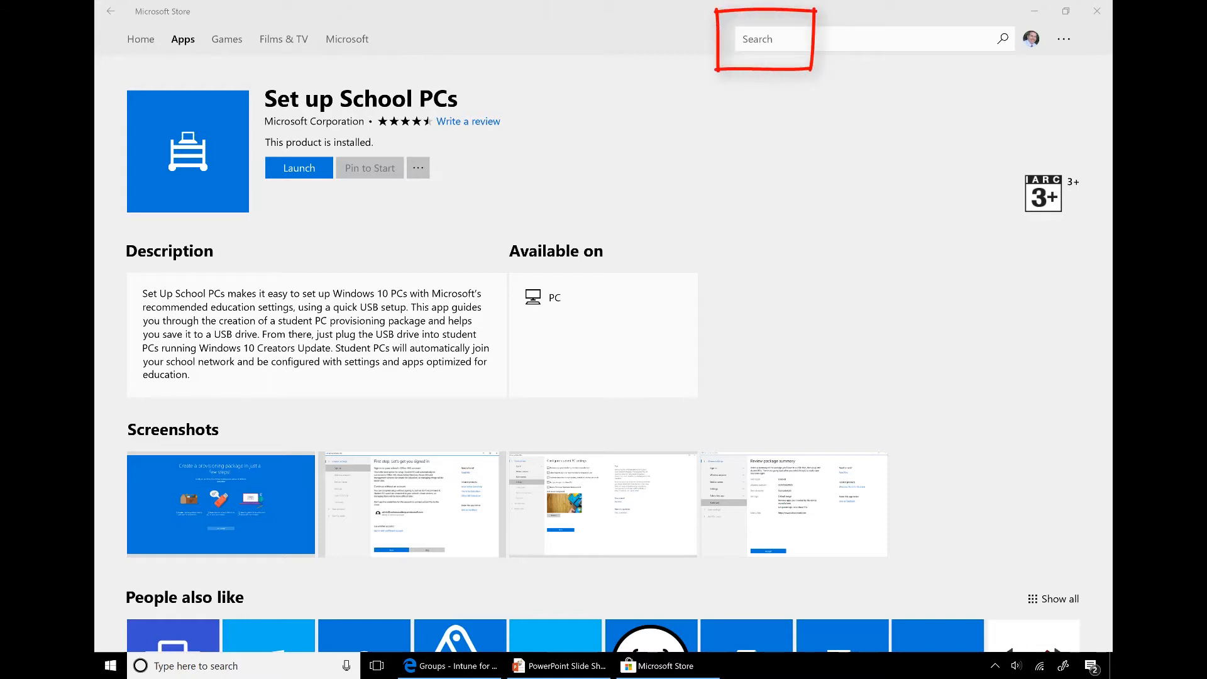
Launch Set up School PCs from its Store page and maximize its window
left_click(299, 169)
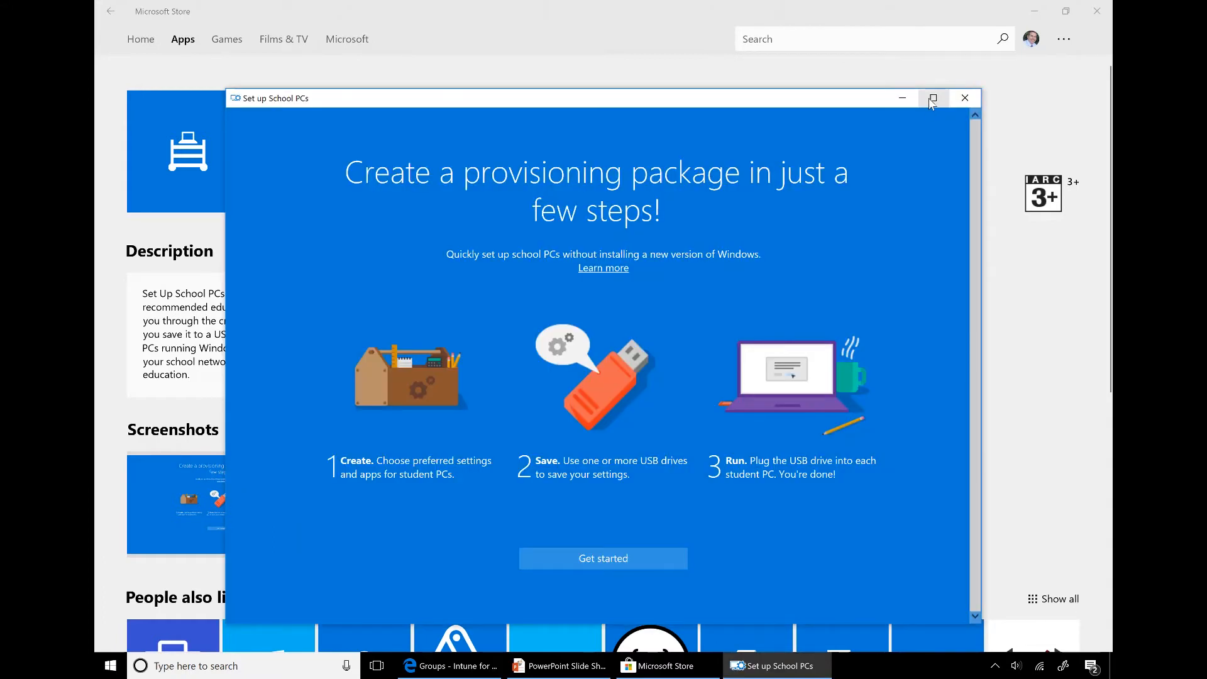
left_click(932, 98)
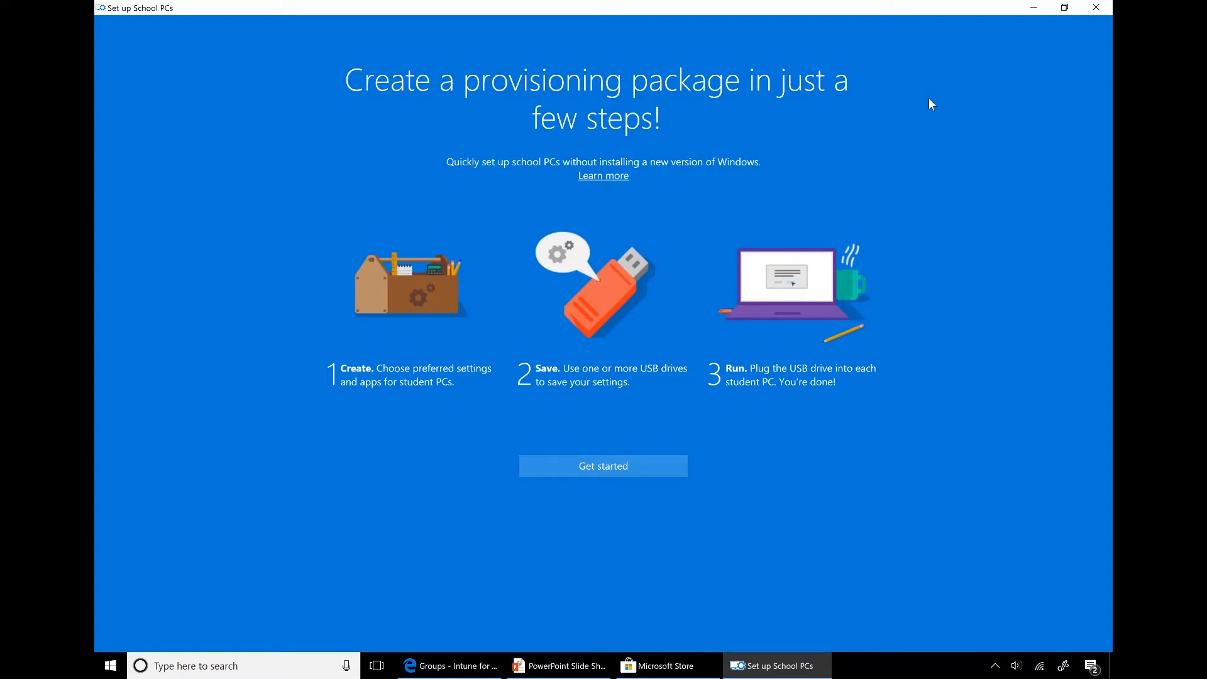
Start a new provisioning package and choose to sign in with a different work or school account
left_click(619, 470)
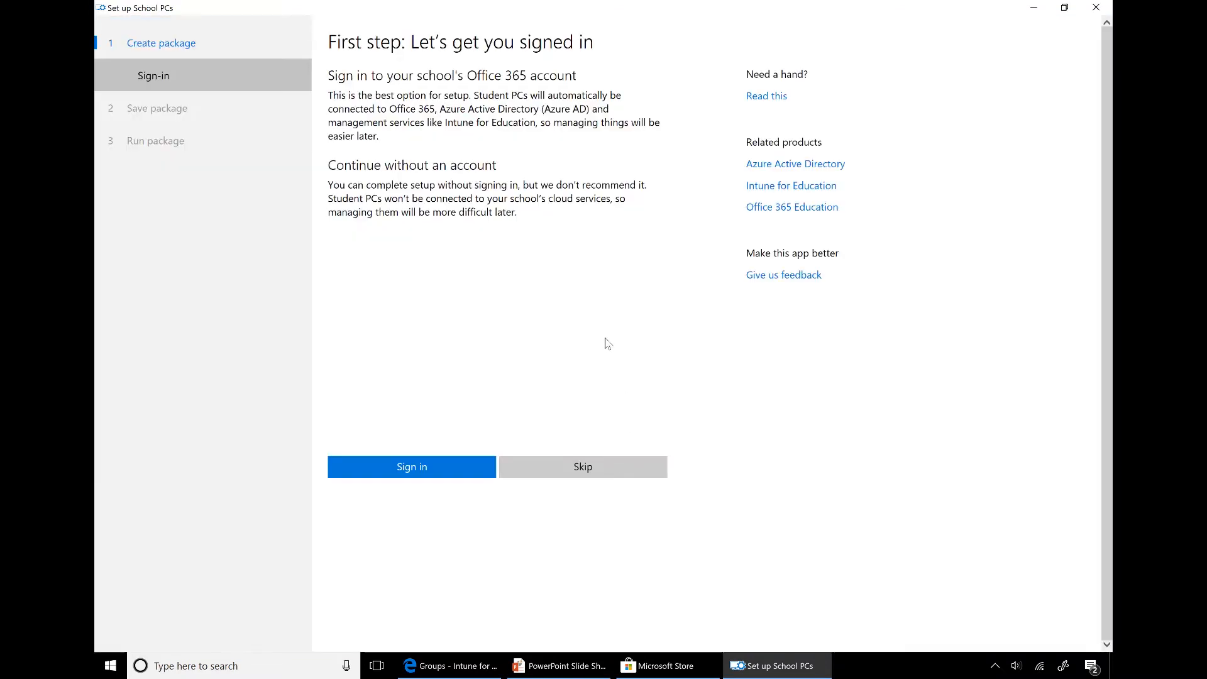
left_click(450, 474)
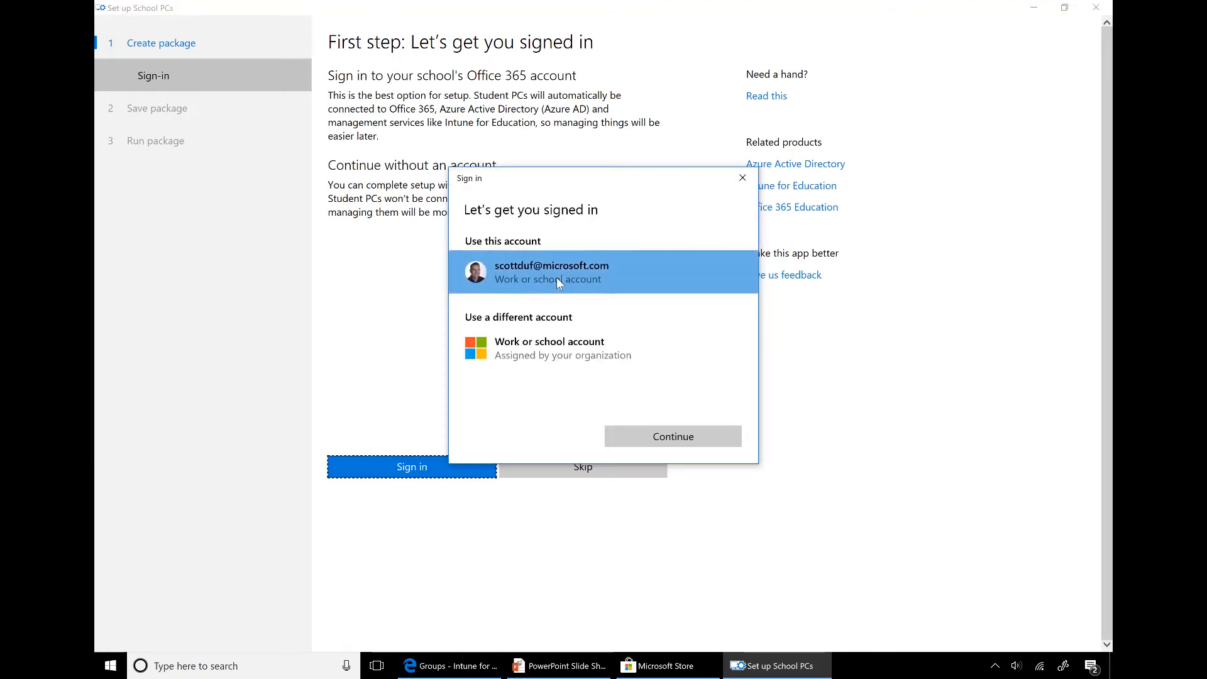
left_click(579, 362)
left_click(677, 439)
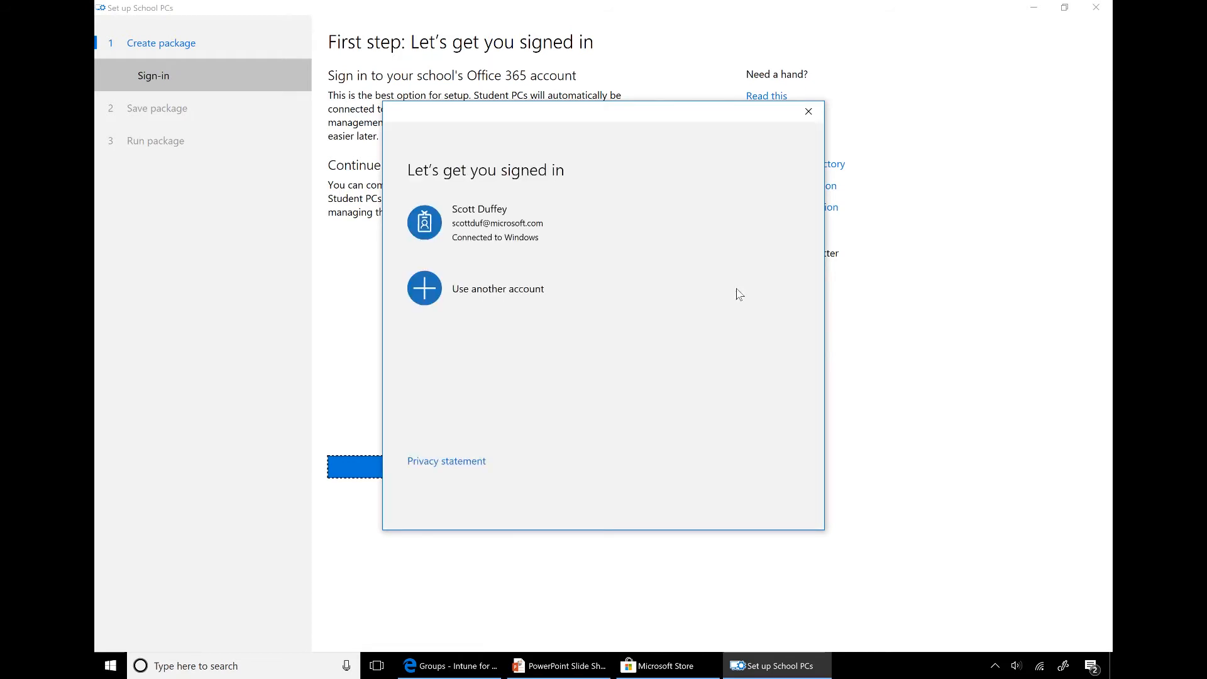
left_click(468, 301)
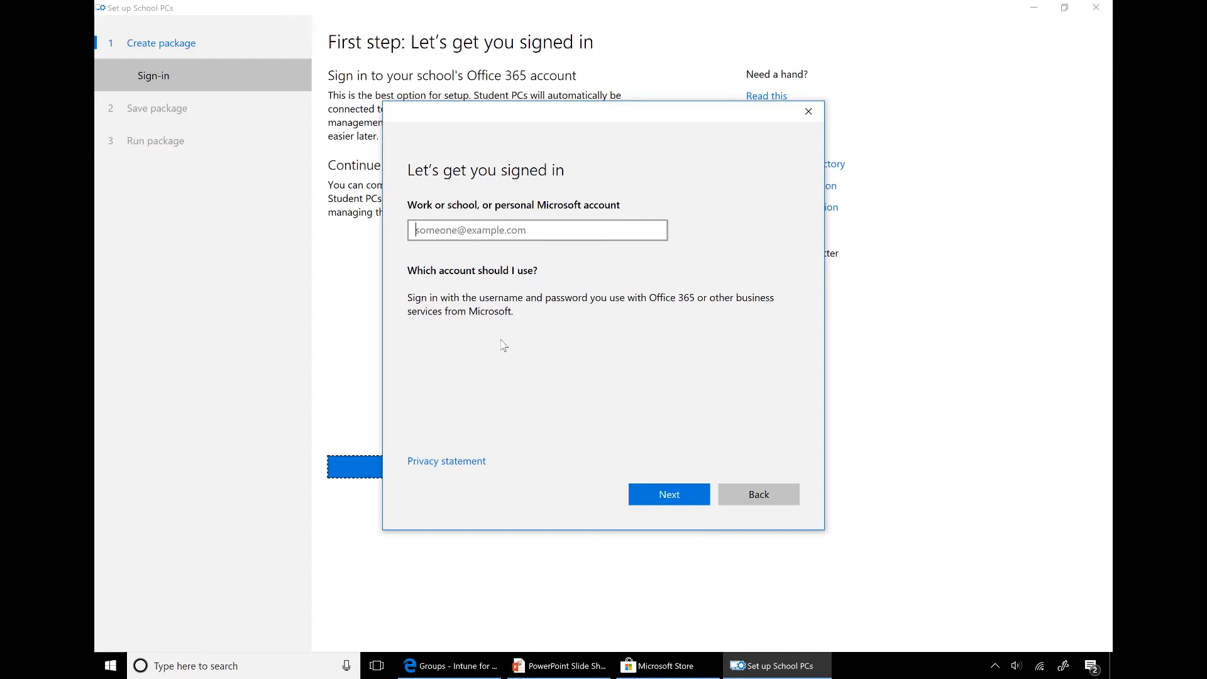
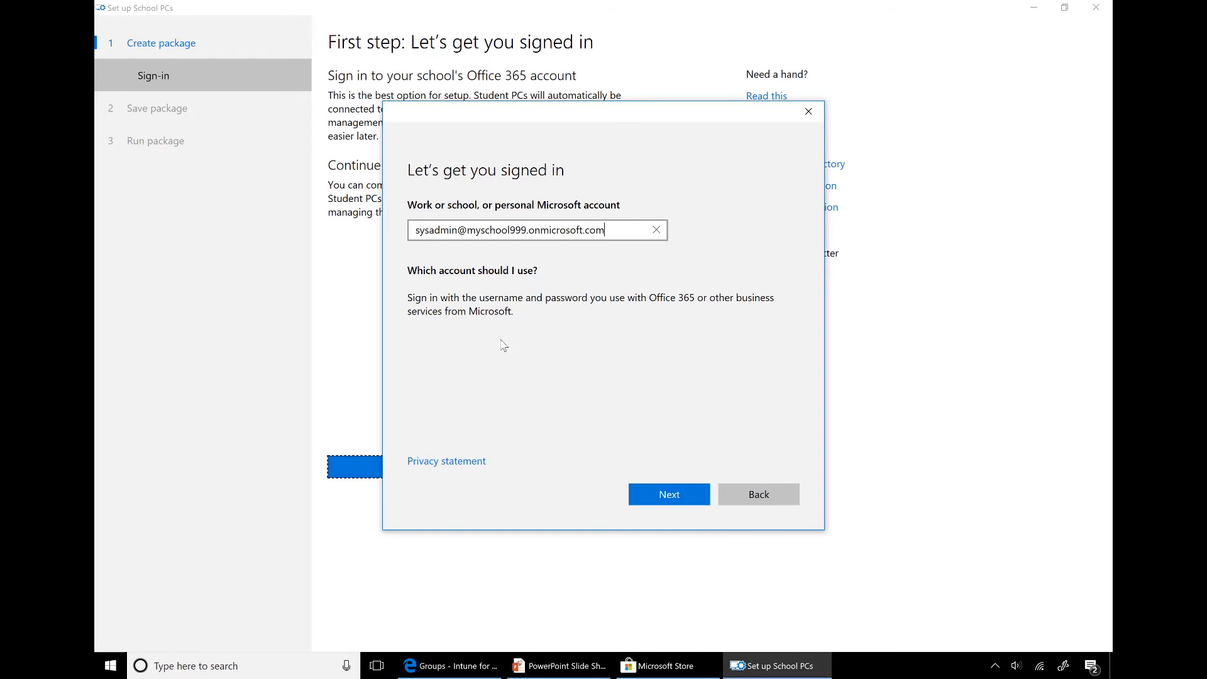
Enter the school's Office 365 admin account address and password to sign in
key("Return")
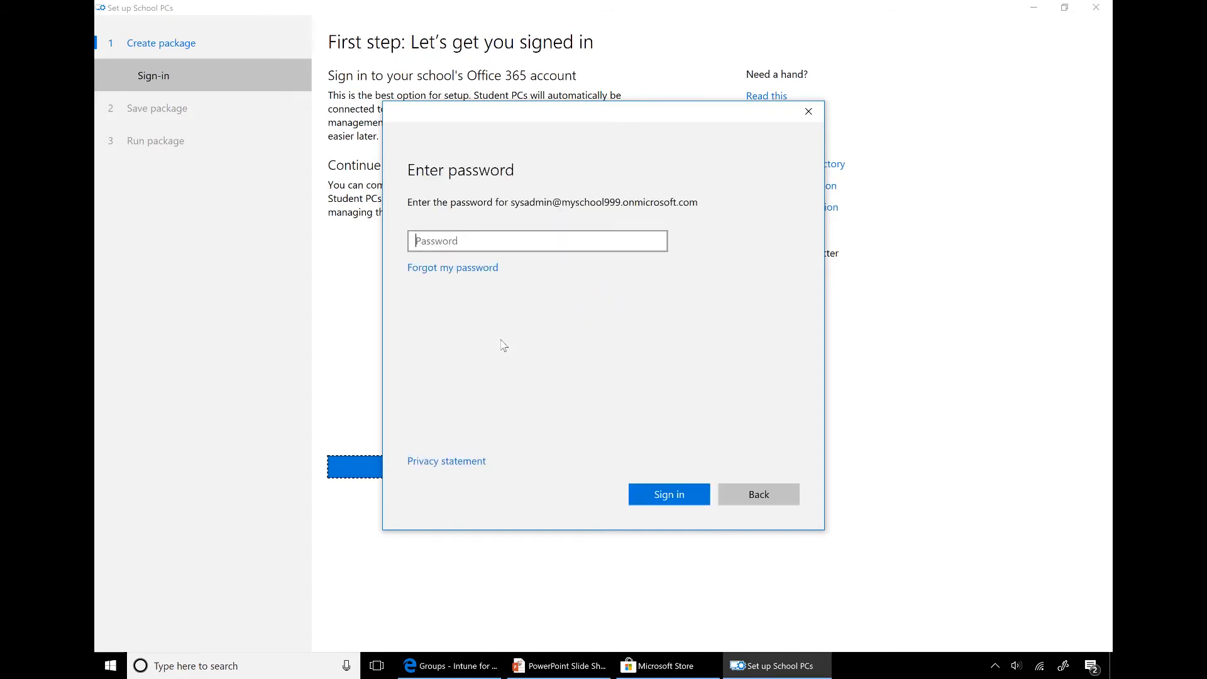
type("*********")
key("Return")
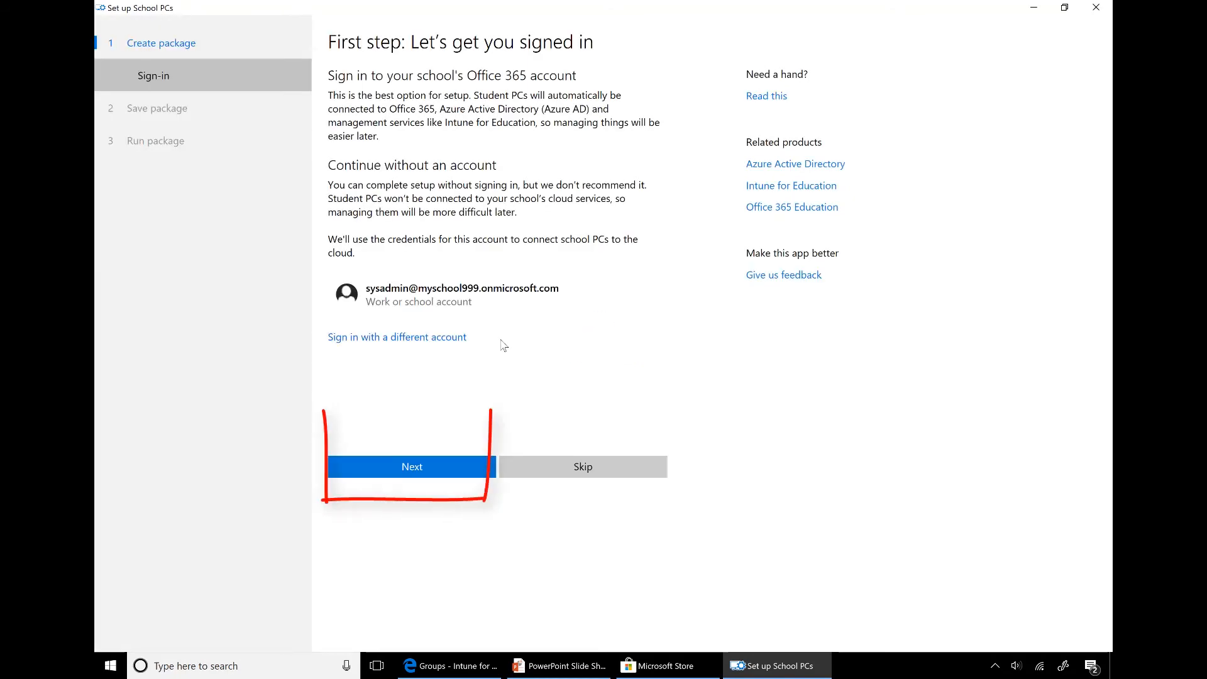
Join the HOME Wi-Fi network with its security key and verify the connection
left_click(438, 481)
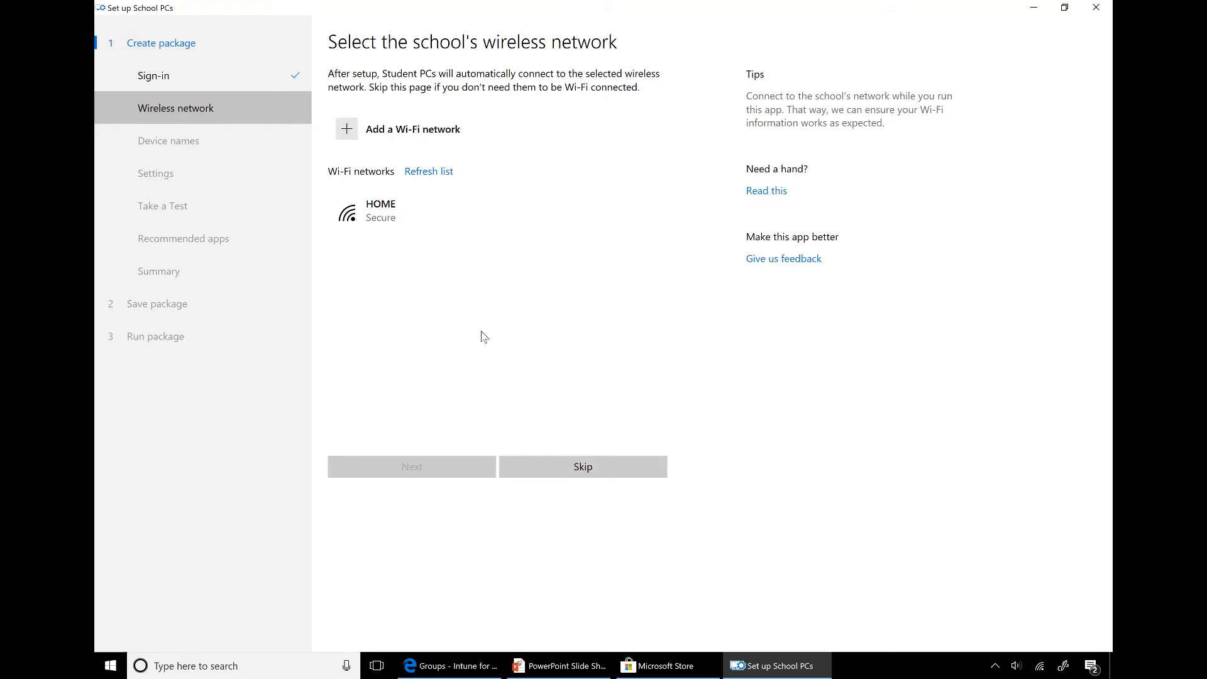
left_click(409, 223)
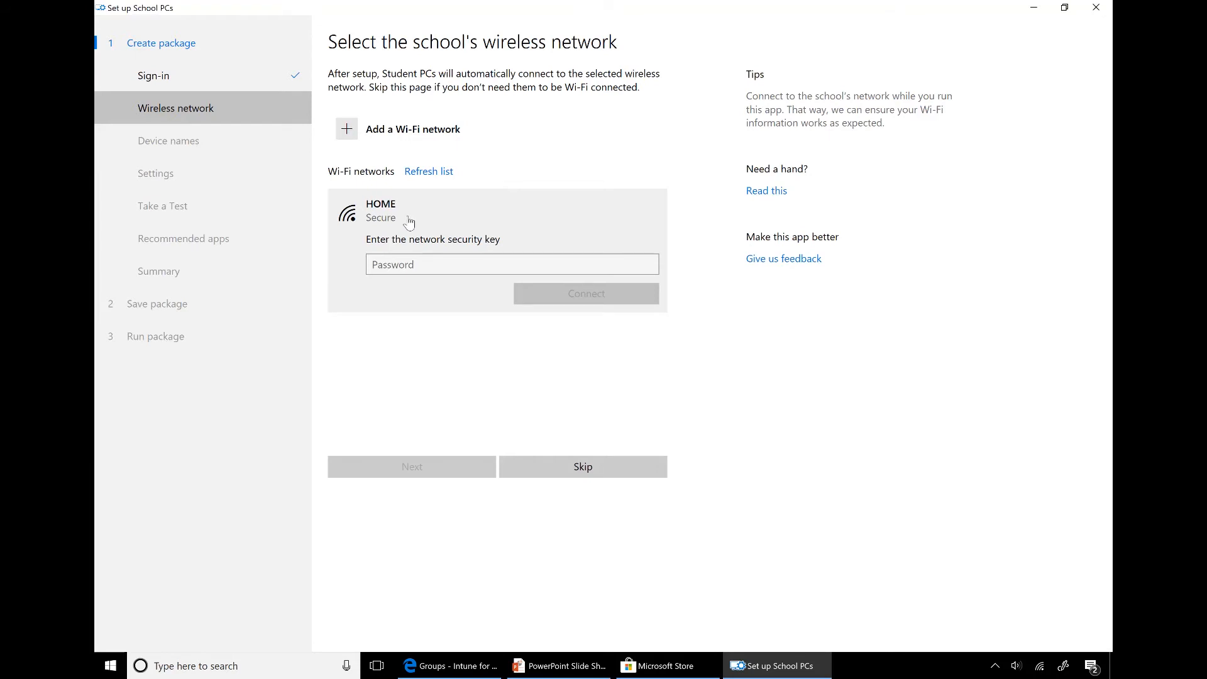
left_click(412, 265)
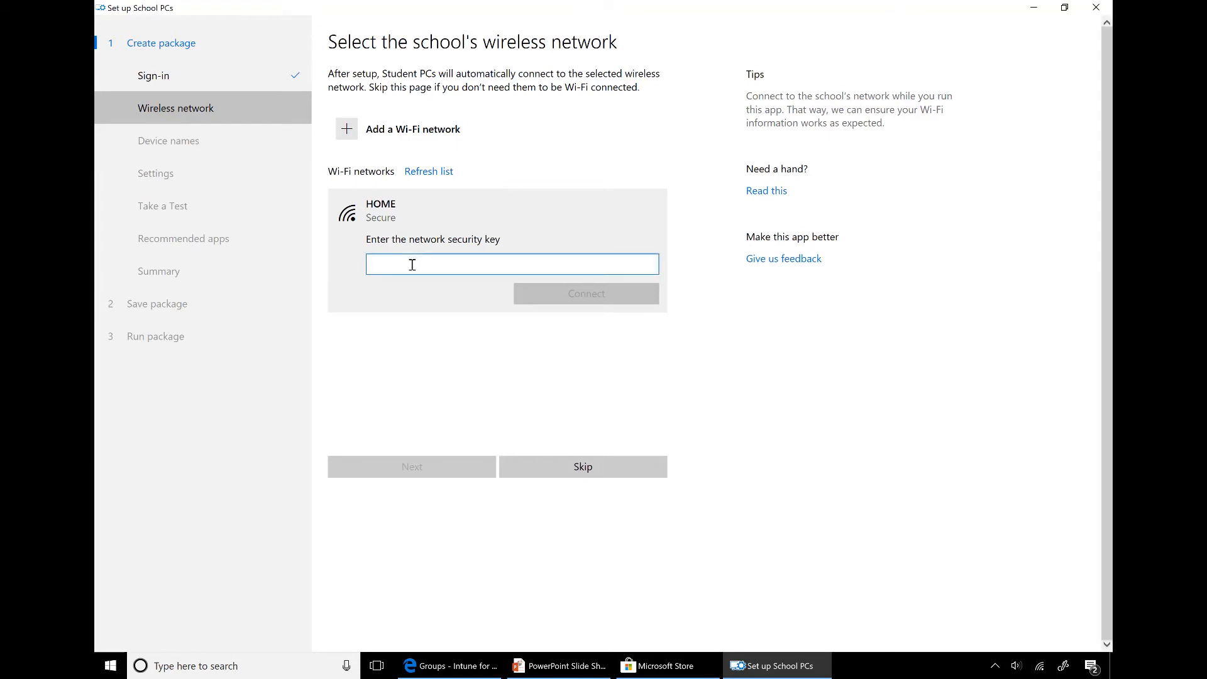
type("••••••••••")
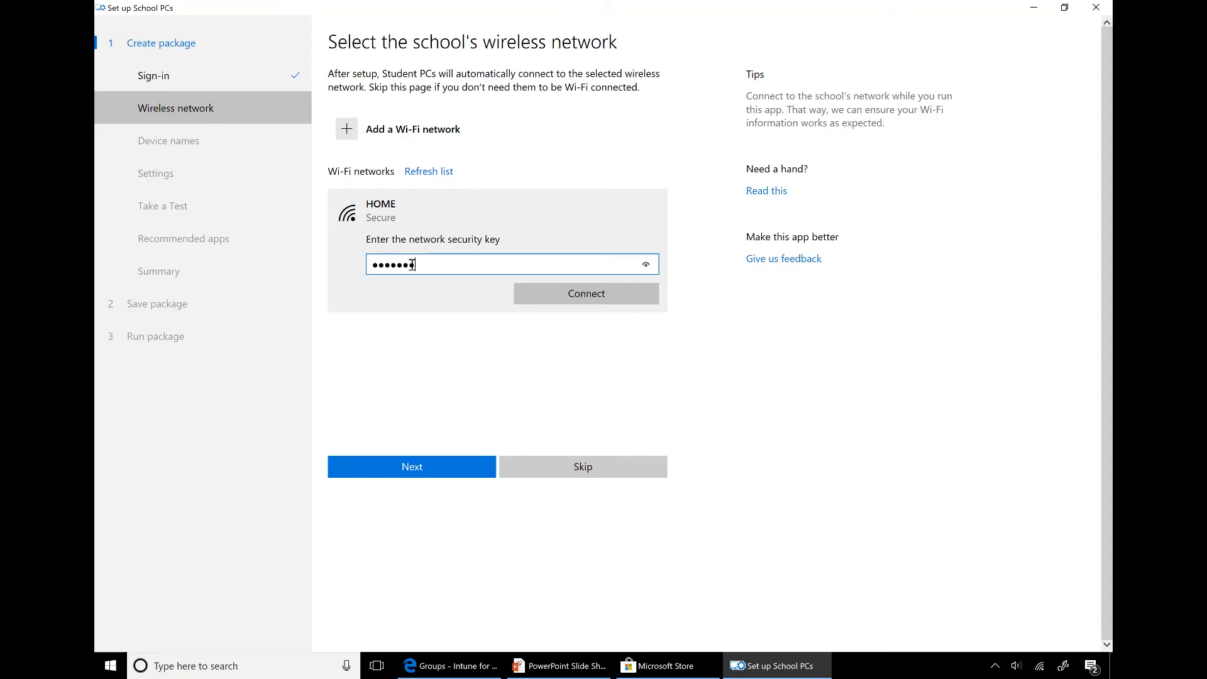
key("Return")
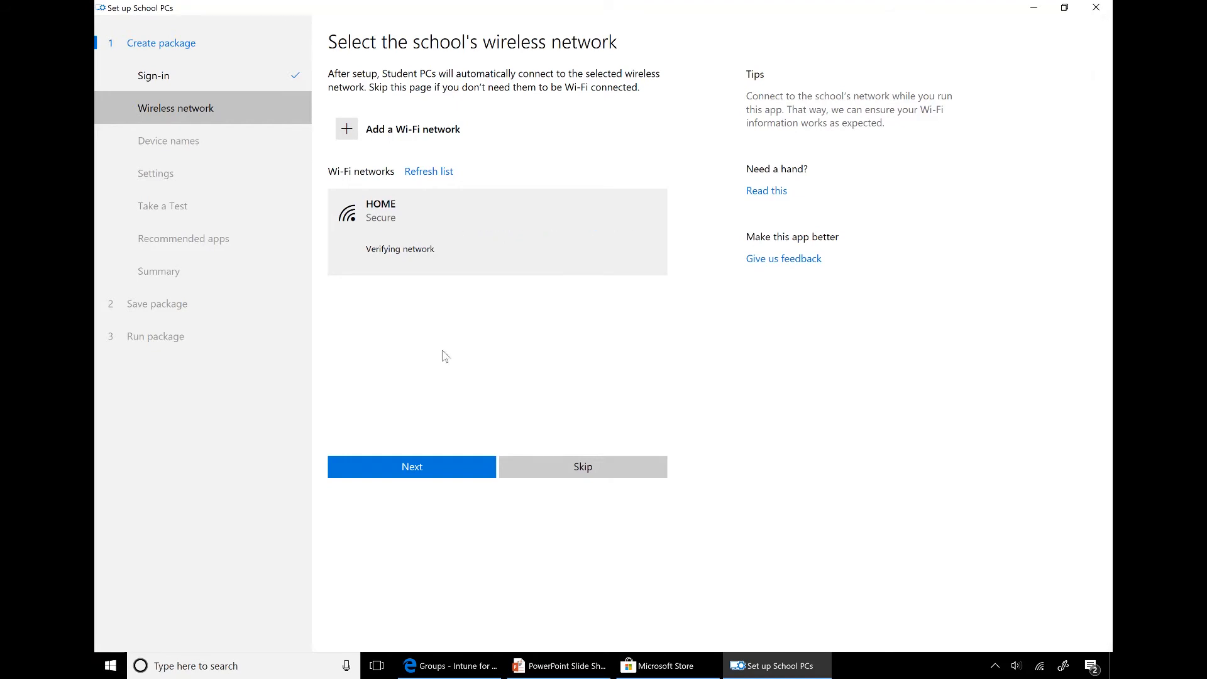
left_click(468, 476)
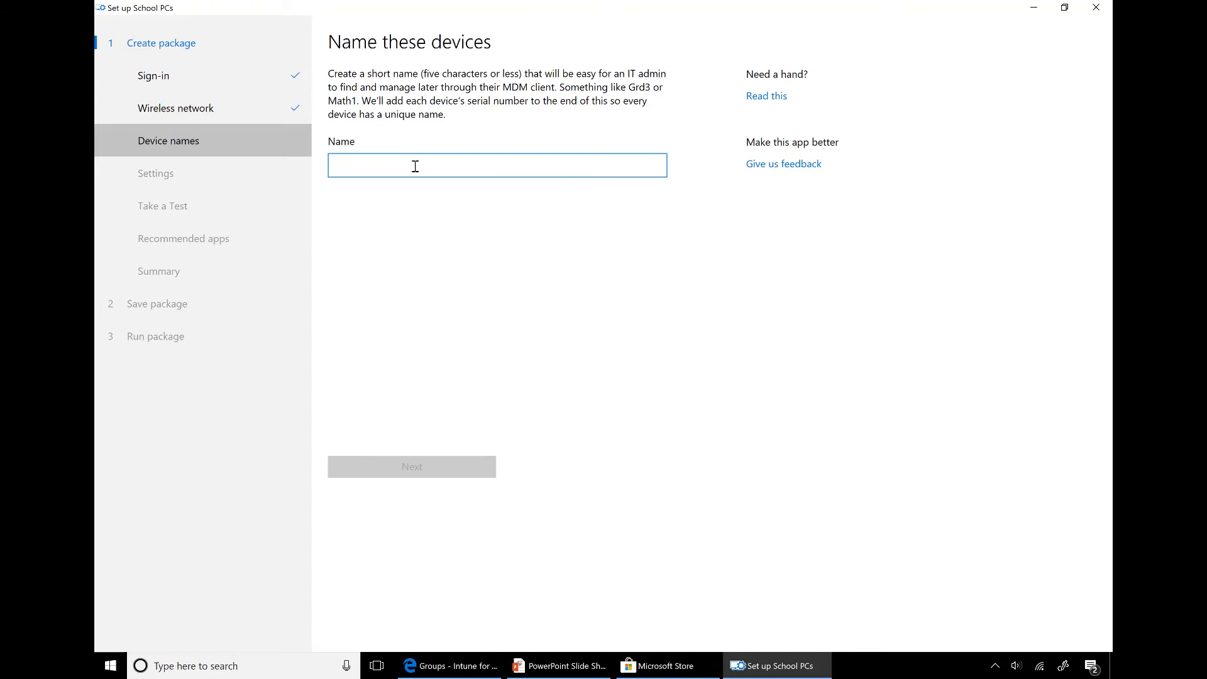
Give the student PCs the name prefix NAP
type("NAP")
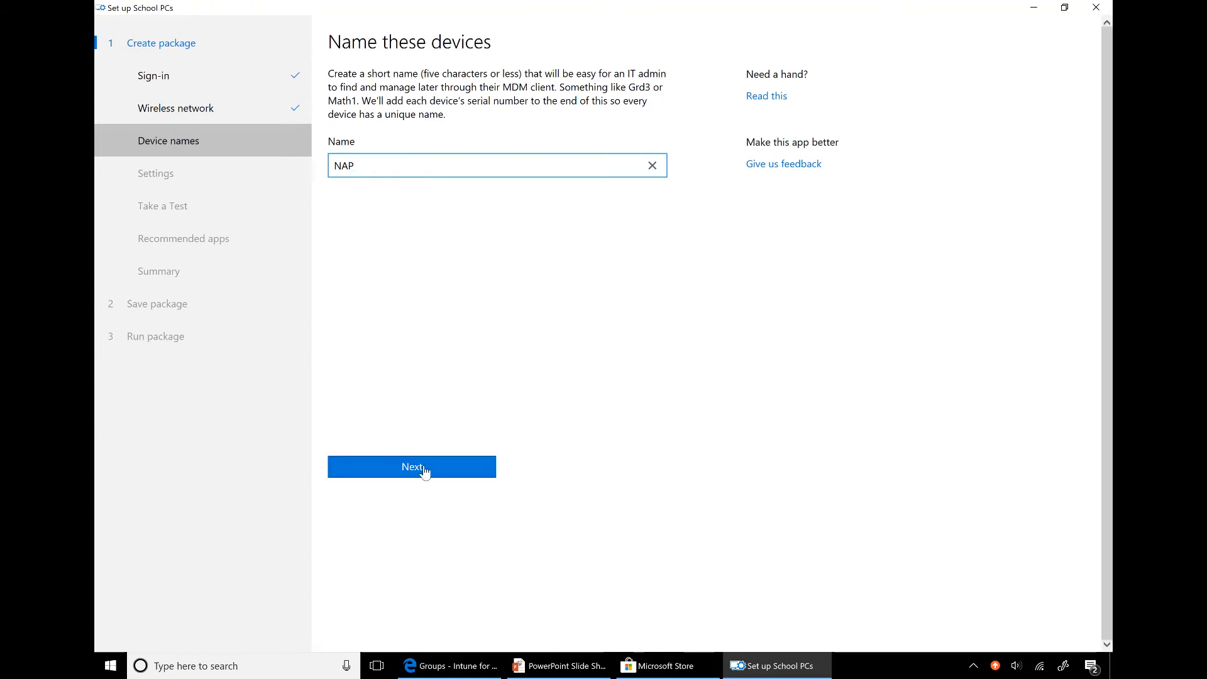
left_click(423, 470)
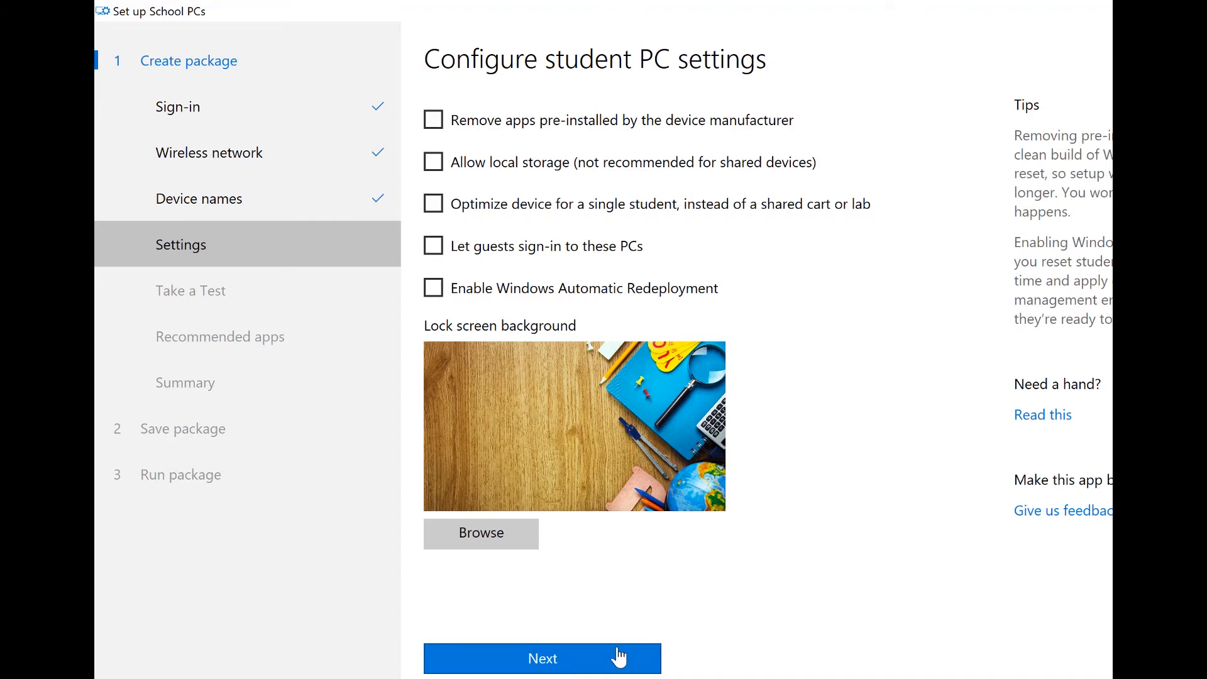
Enable removing pre-installed apps, guest sign-in and Windows Automatic Redeployment, accepting the version 1709 notice
left_click(484, 130)
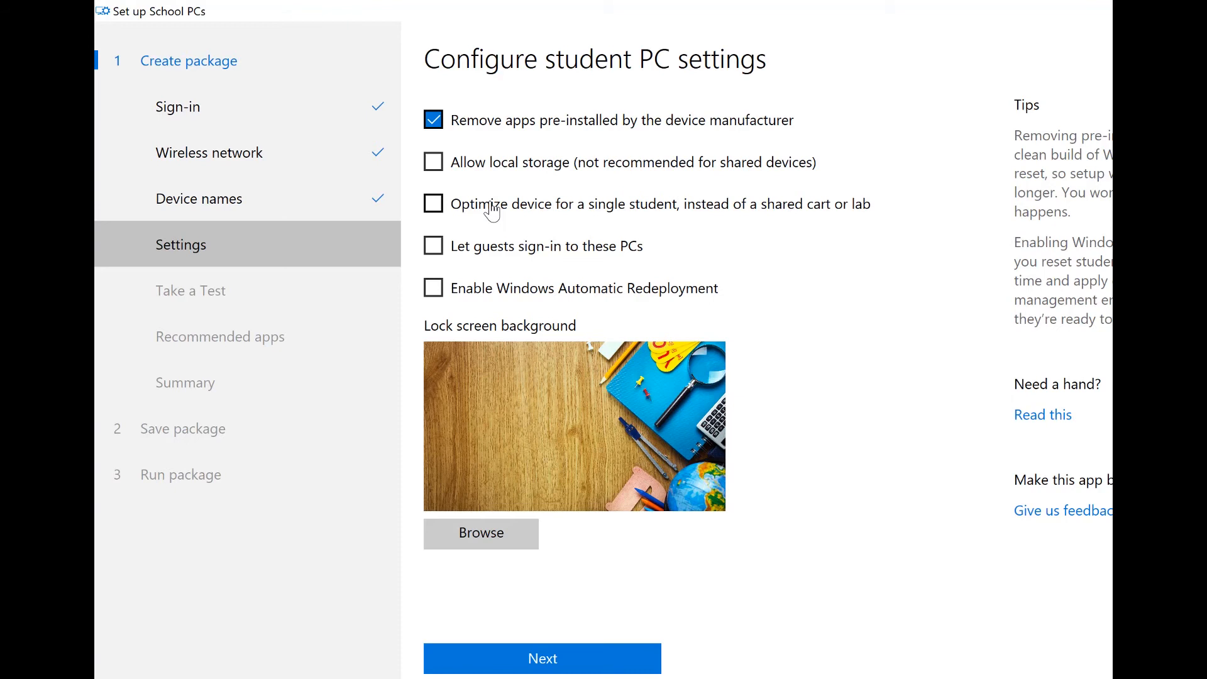
left_click(467, 255)
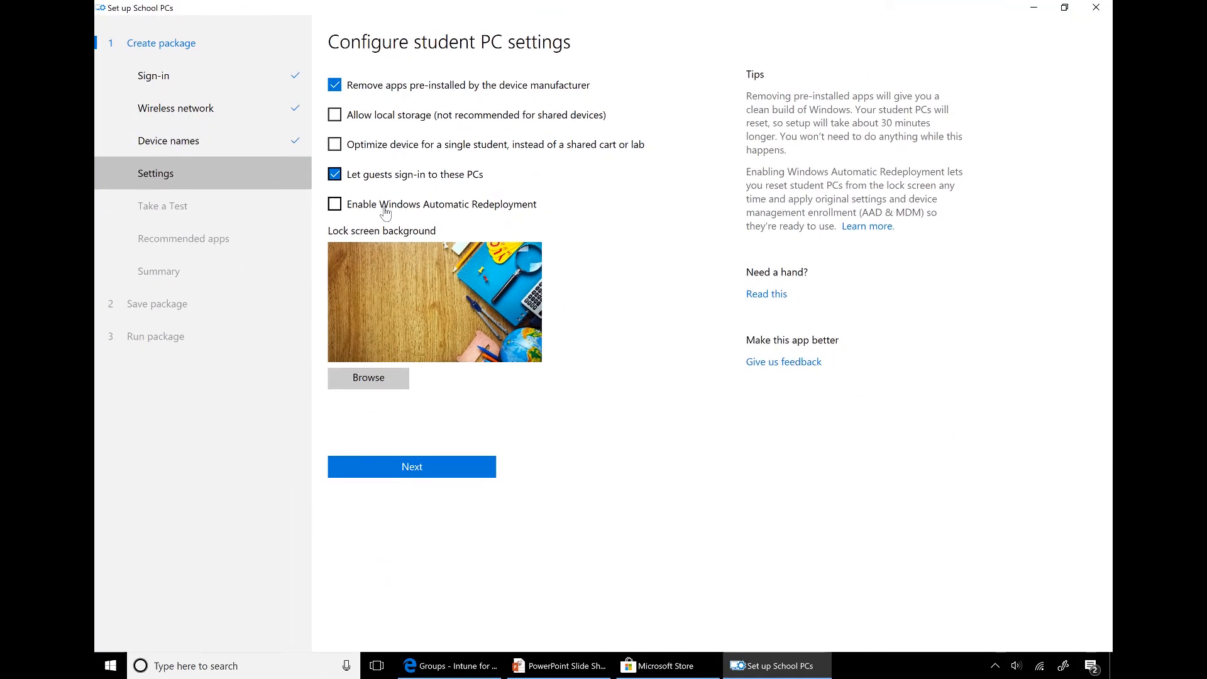
left_click(386, 209)
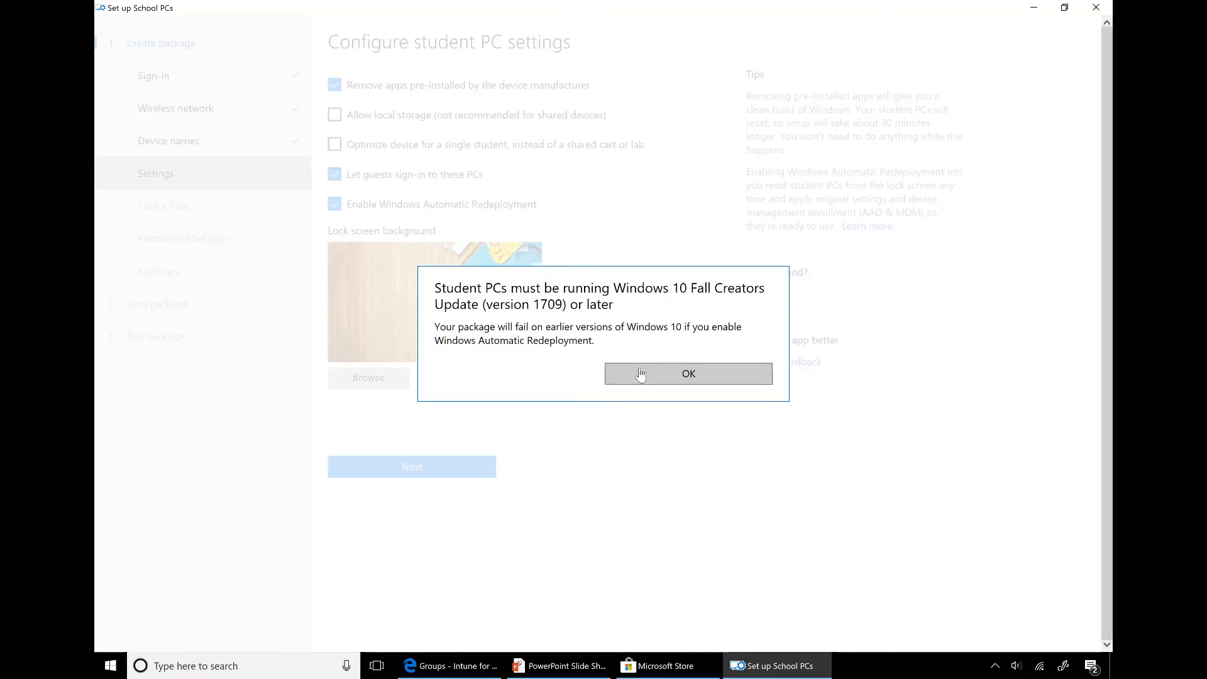
left_click(642, 376)
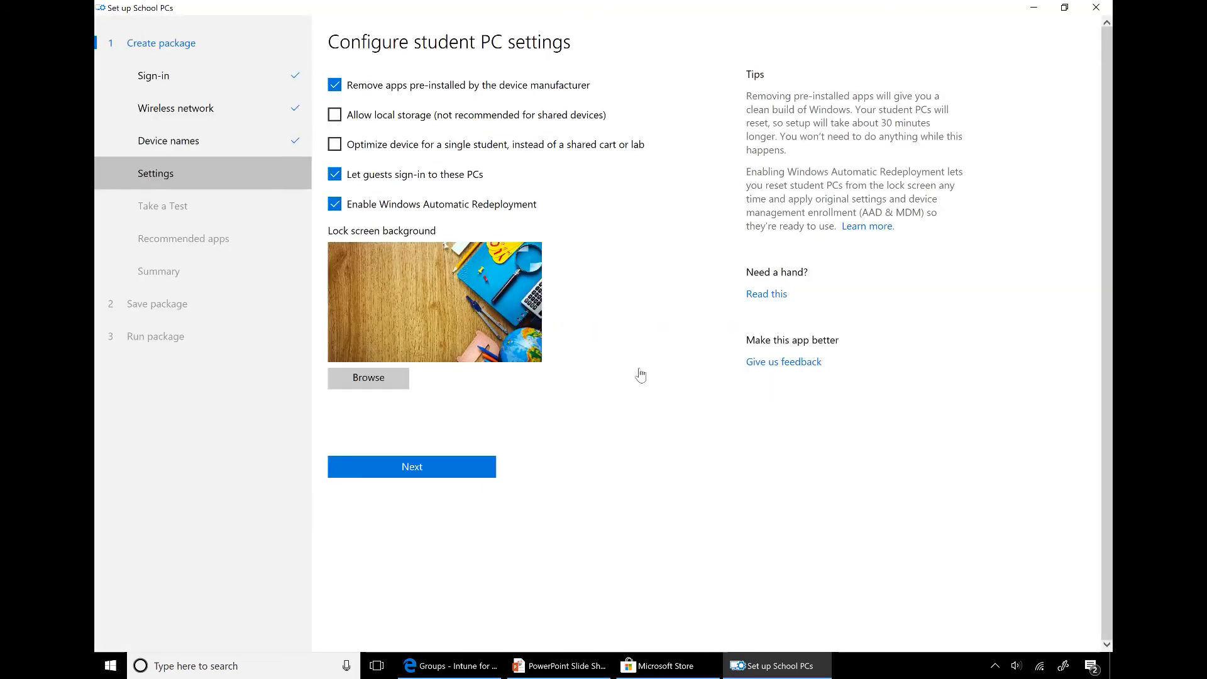
Use the NAPLAN PNG image as the student PCs' lock screen background
left_click(376, 382)
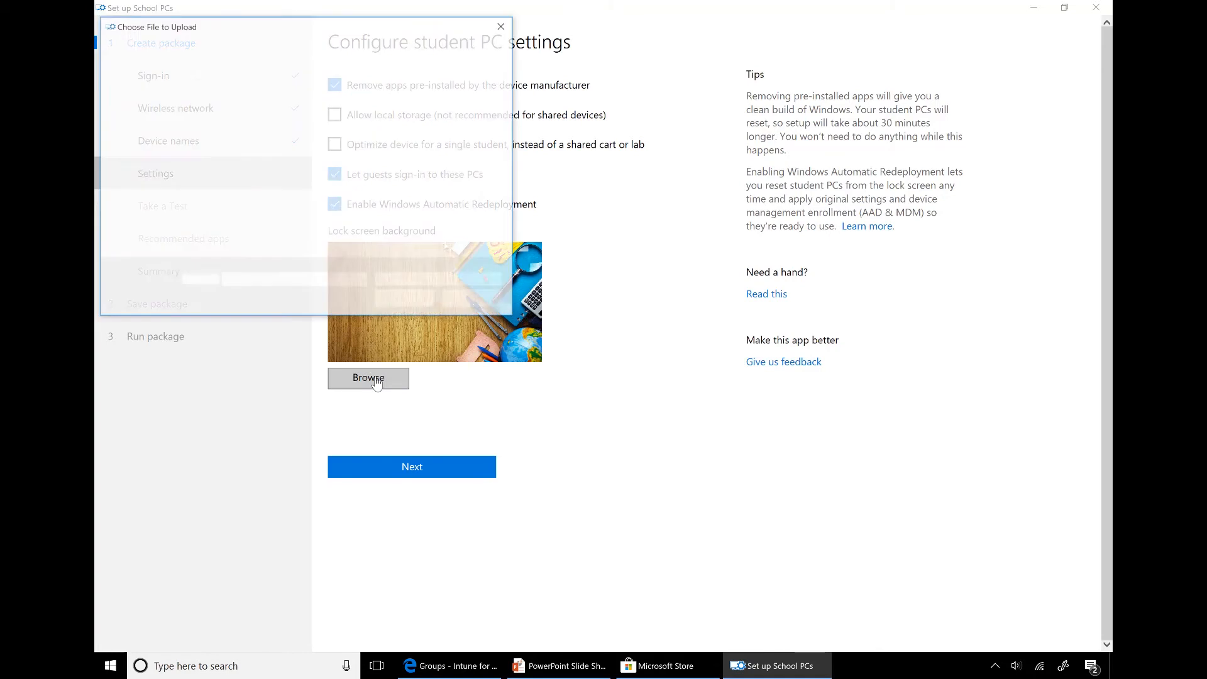
double_click(276, 150)
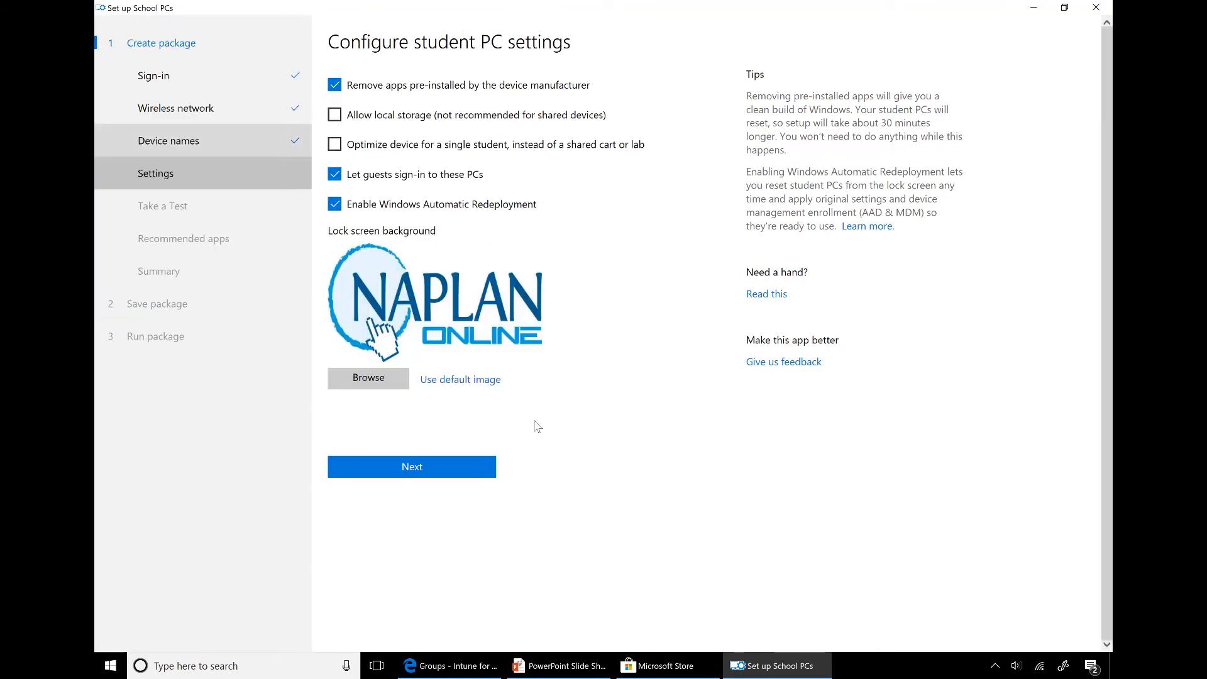
left_click(459, 468)
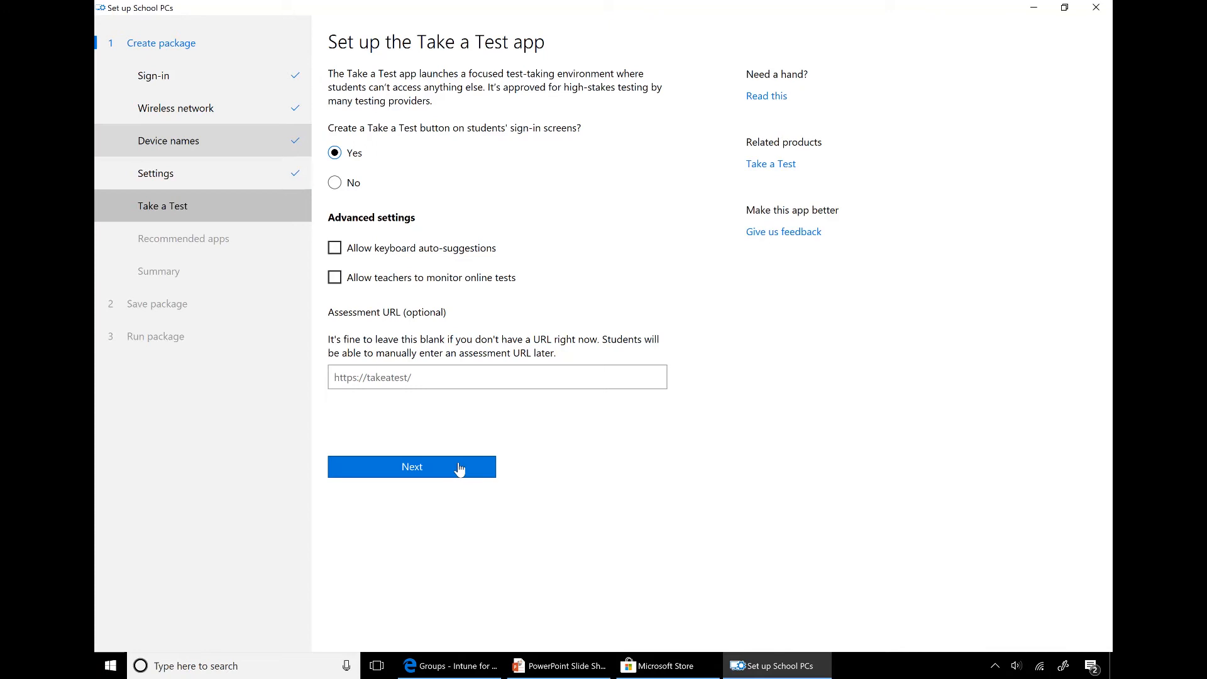
Keep the Take a Test sign-in set to Yes and skip the recommended apps
left_click(460, 468)
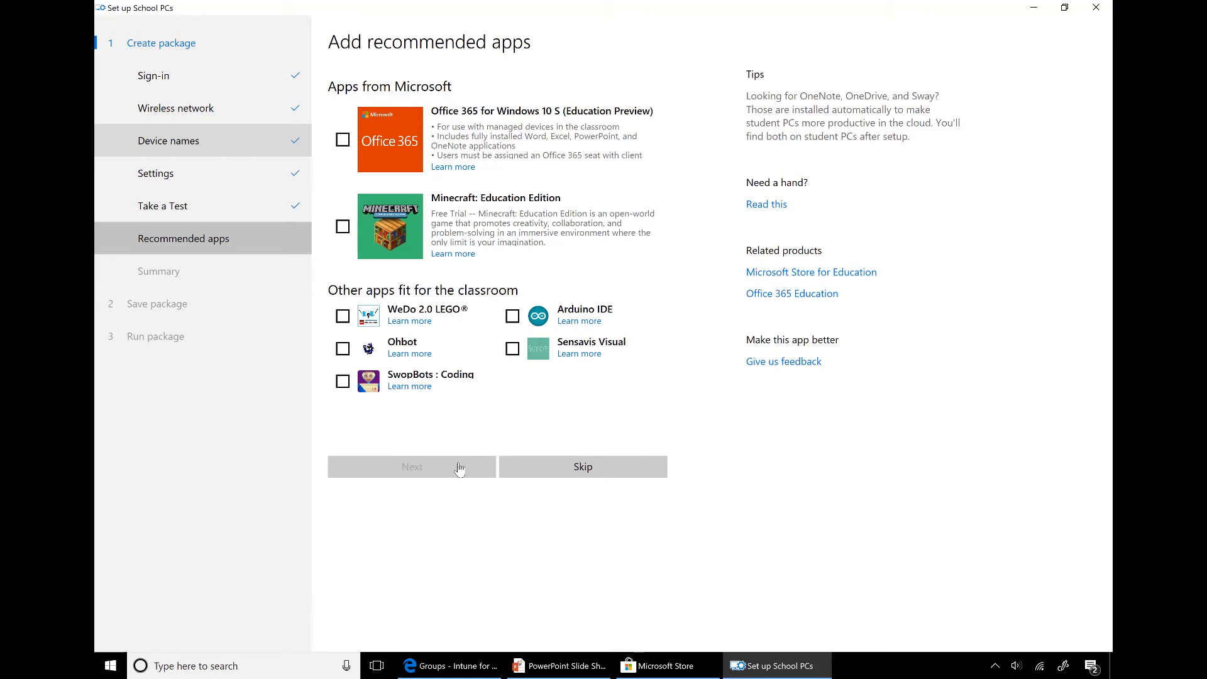
left_click(546, 465)
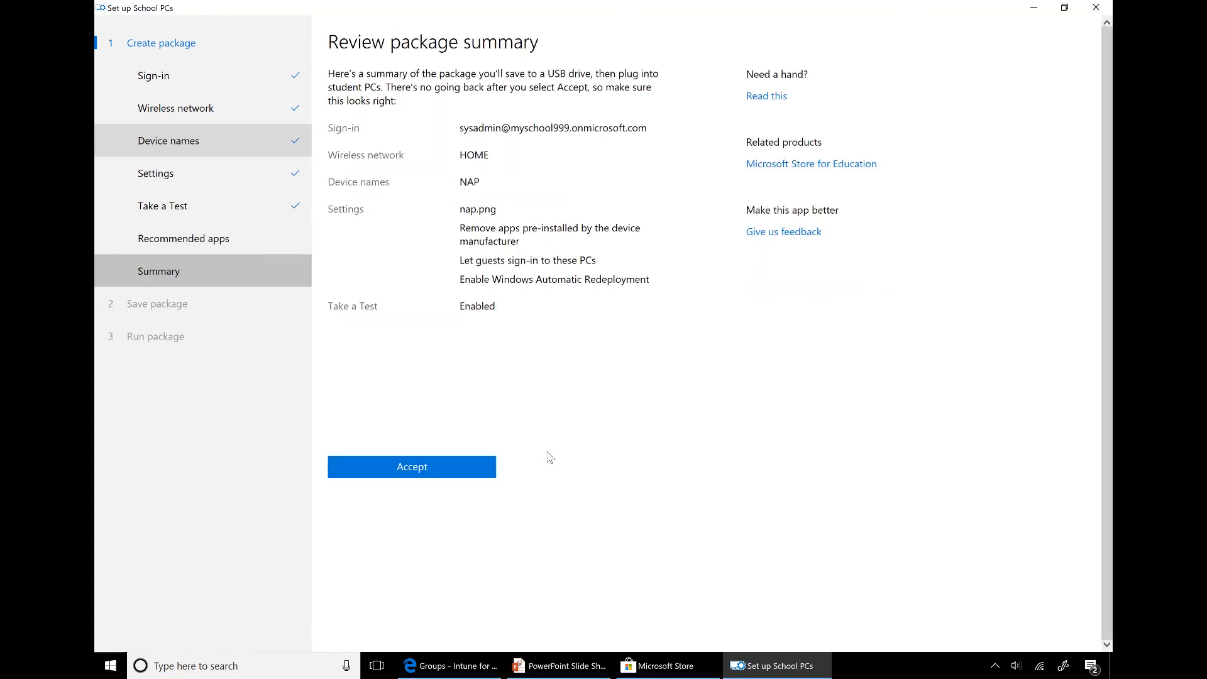
Save the package SetUpSchoolPCs_NAP (Expires 3-17-2018).ppkg to the DataTraveler (D:) drive, overwriting the old copy
left_click(452, 473)
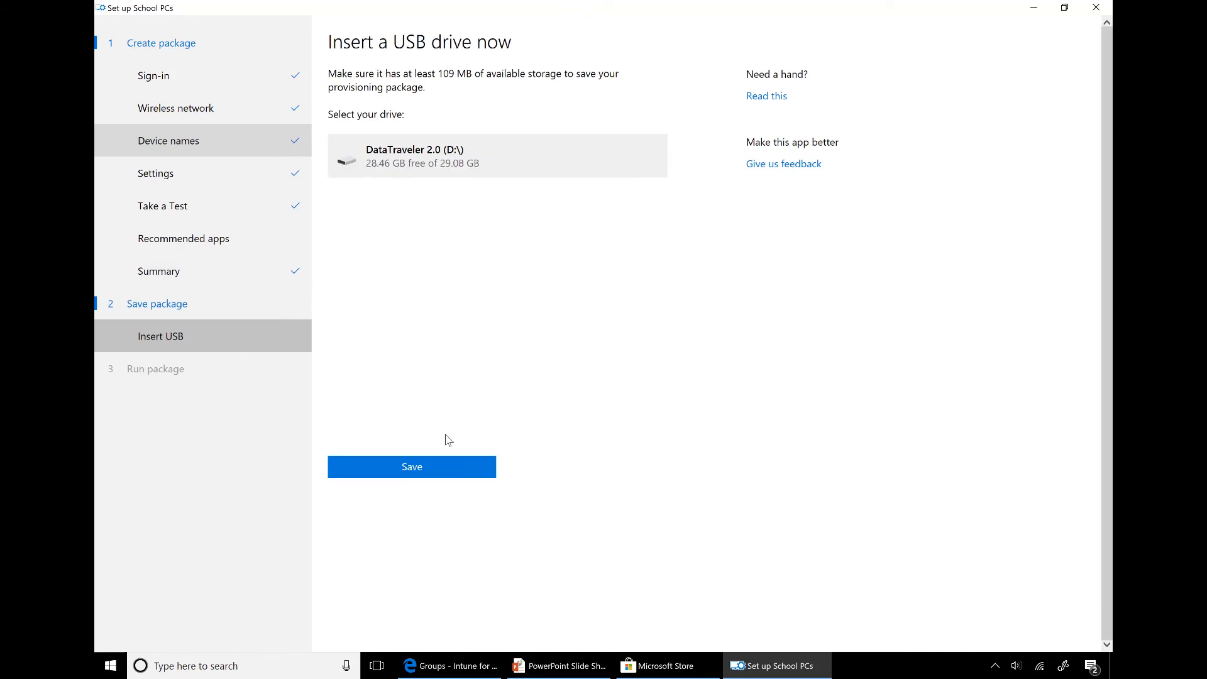
left_click(423, 470)
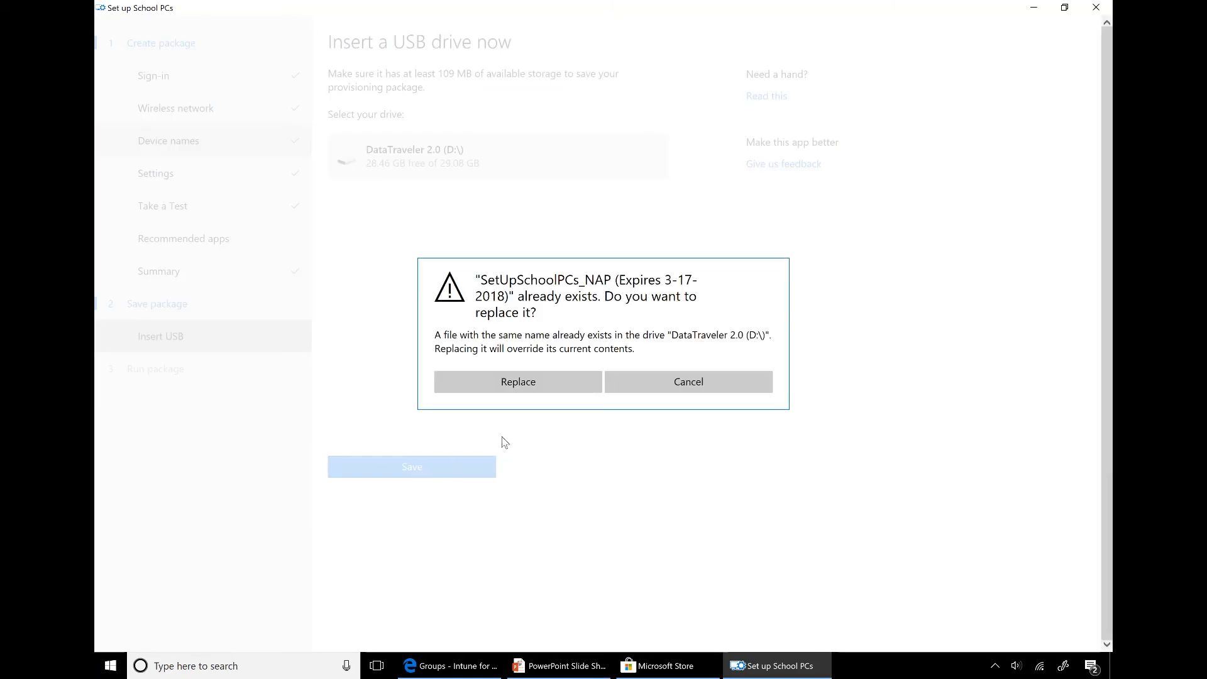
left_click(542, 389)
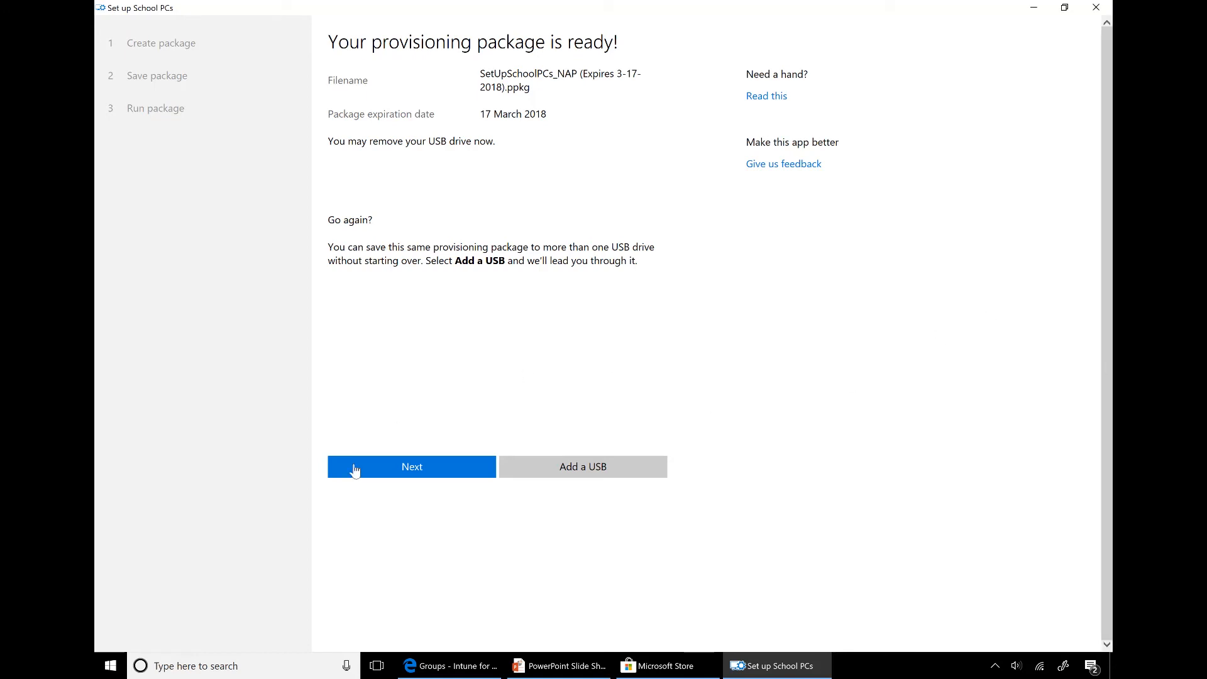
Continue past the 'Your provisioning package is ready!' page
left_click(397, 469)
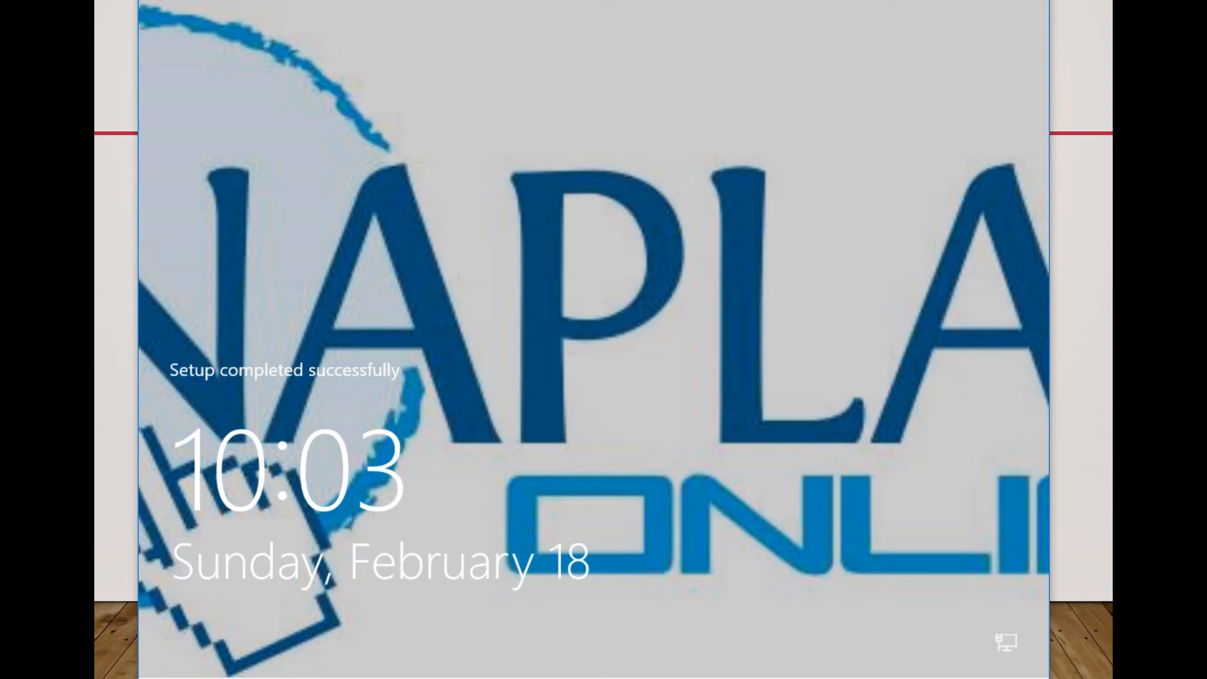
Dismiss the NAPLAN Online lock screen after setup completes successfully
left_click(148, 1)
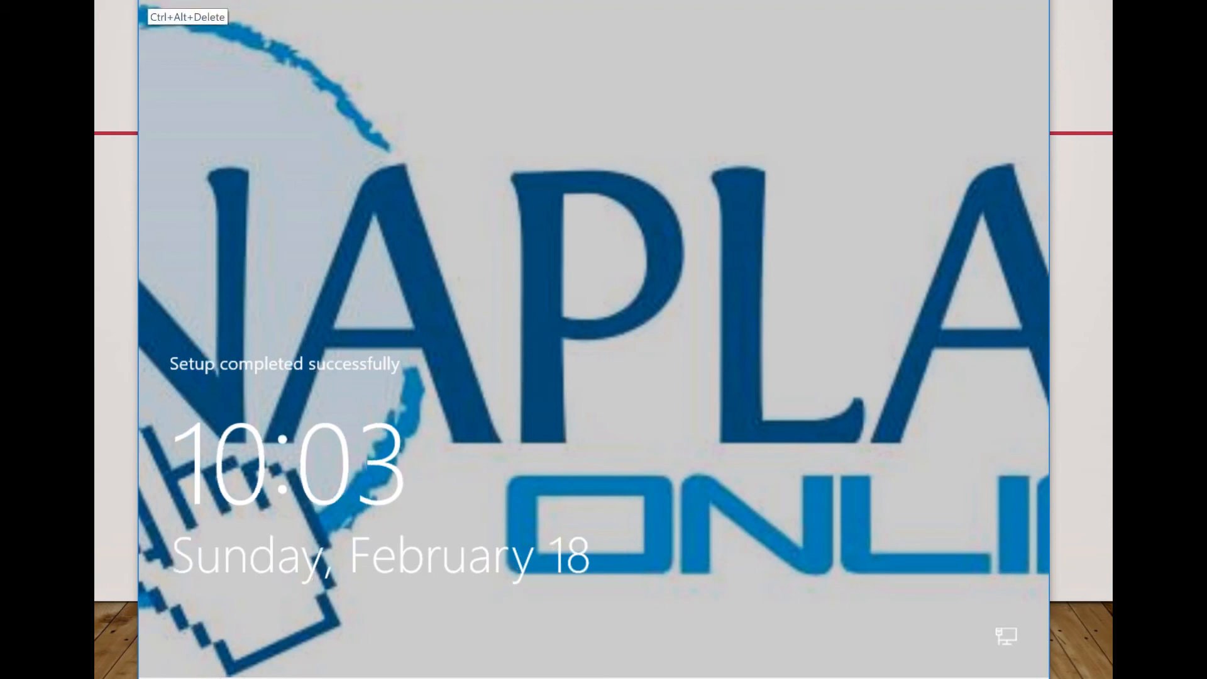
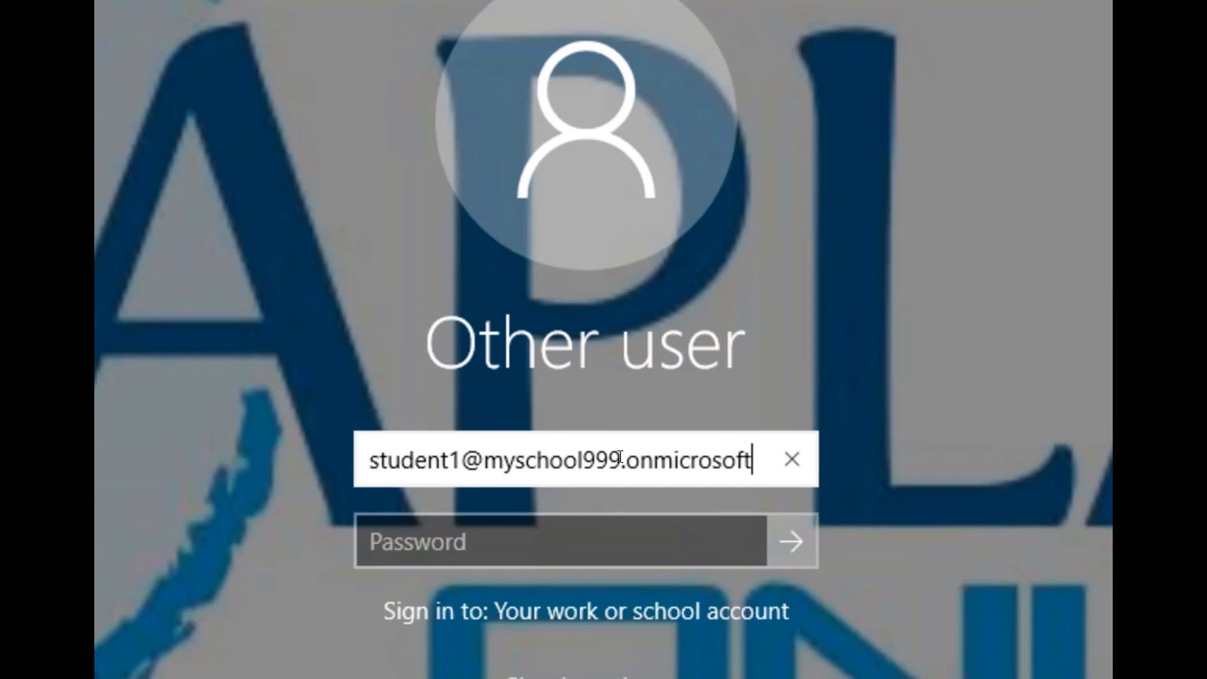
Sign in as Other user with the student's school e-mail address and password
key("Tab")
type("************")
key("Return")
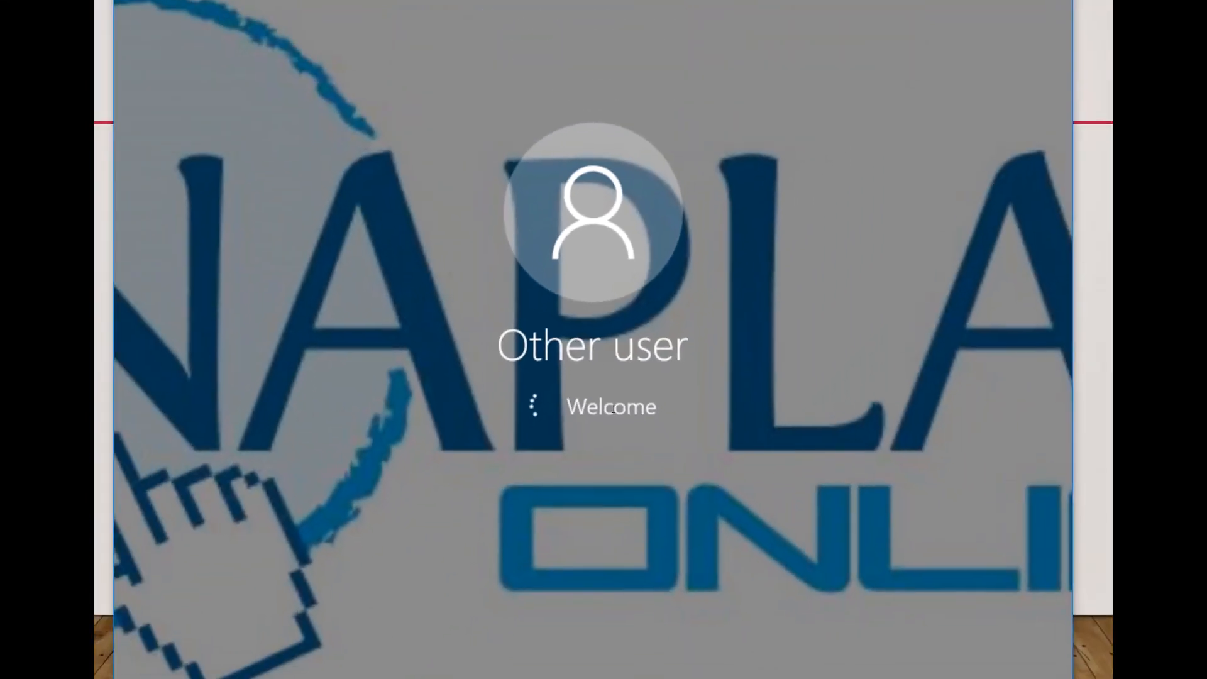